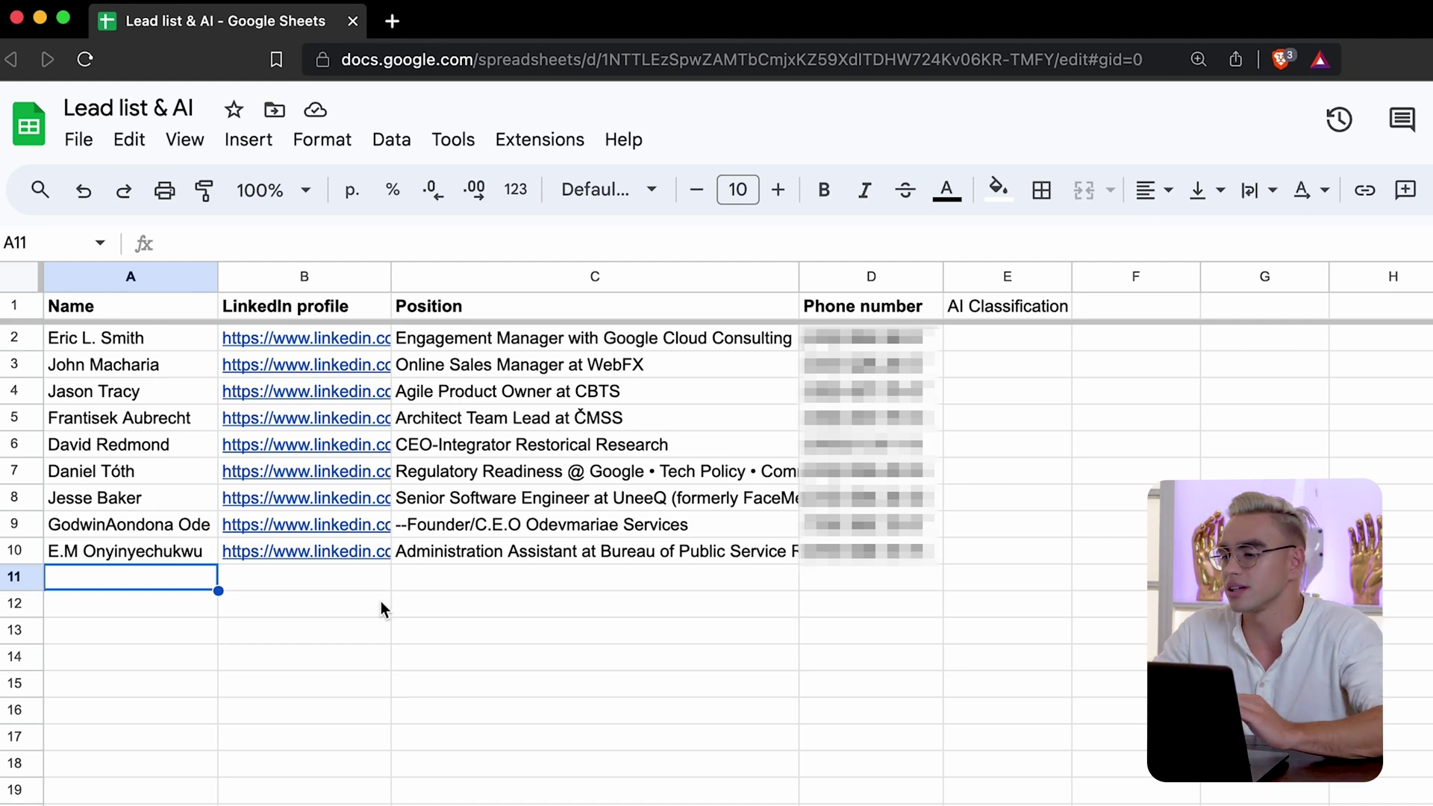
Step: Check the first contact's position, then run Qualify Leads! to label contacts Decision Makers or Others
click(461, 332)
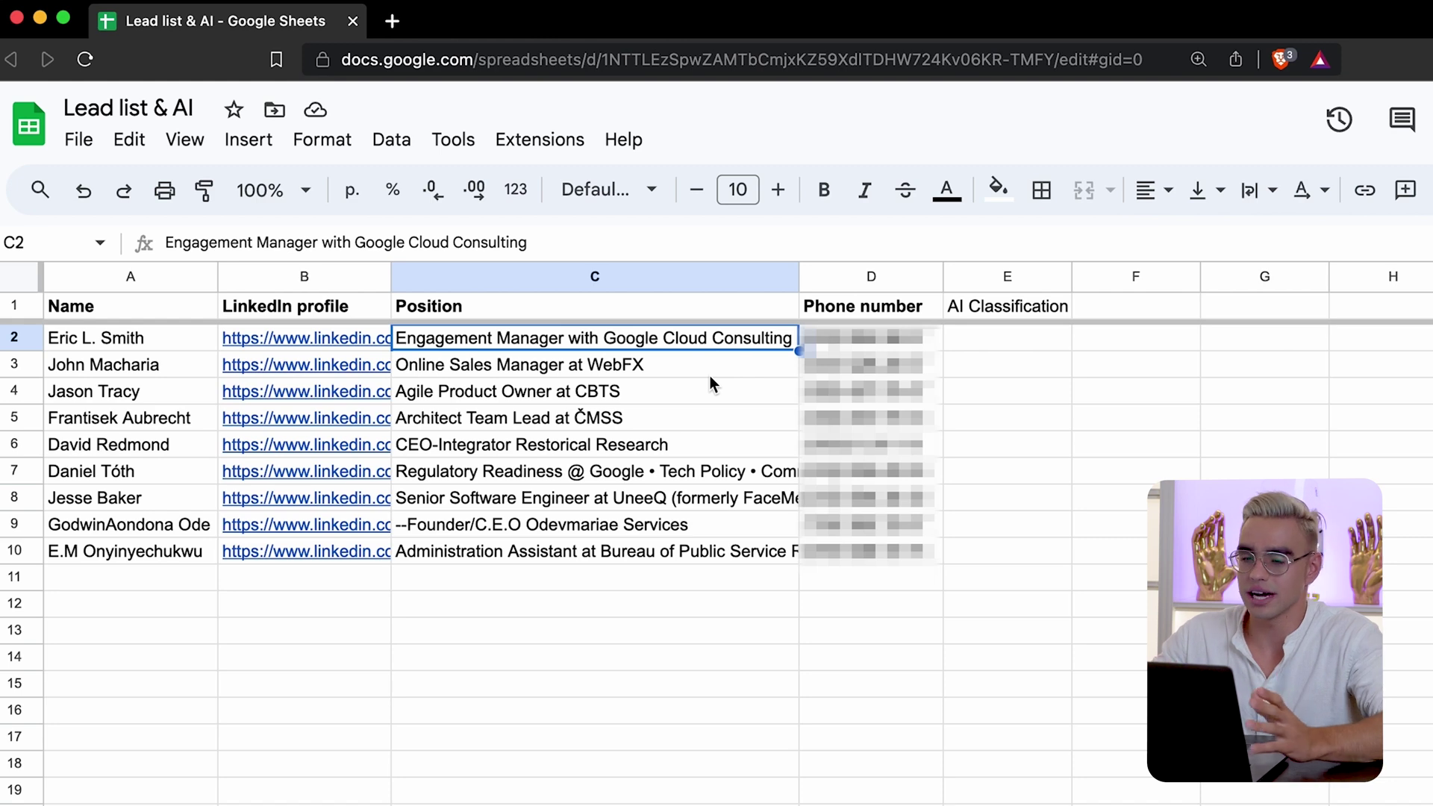
mouse_move(338, 340)
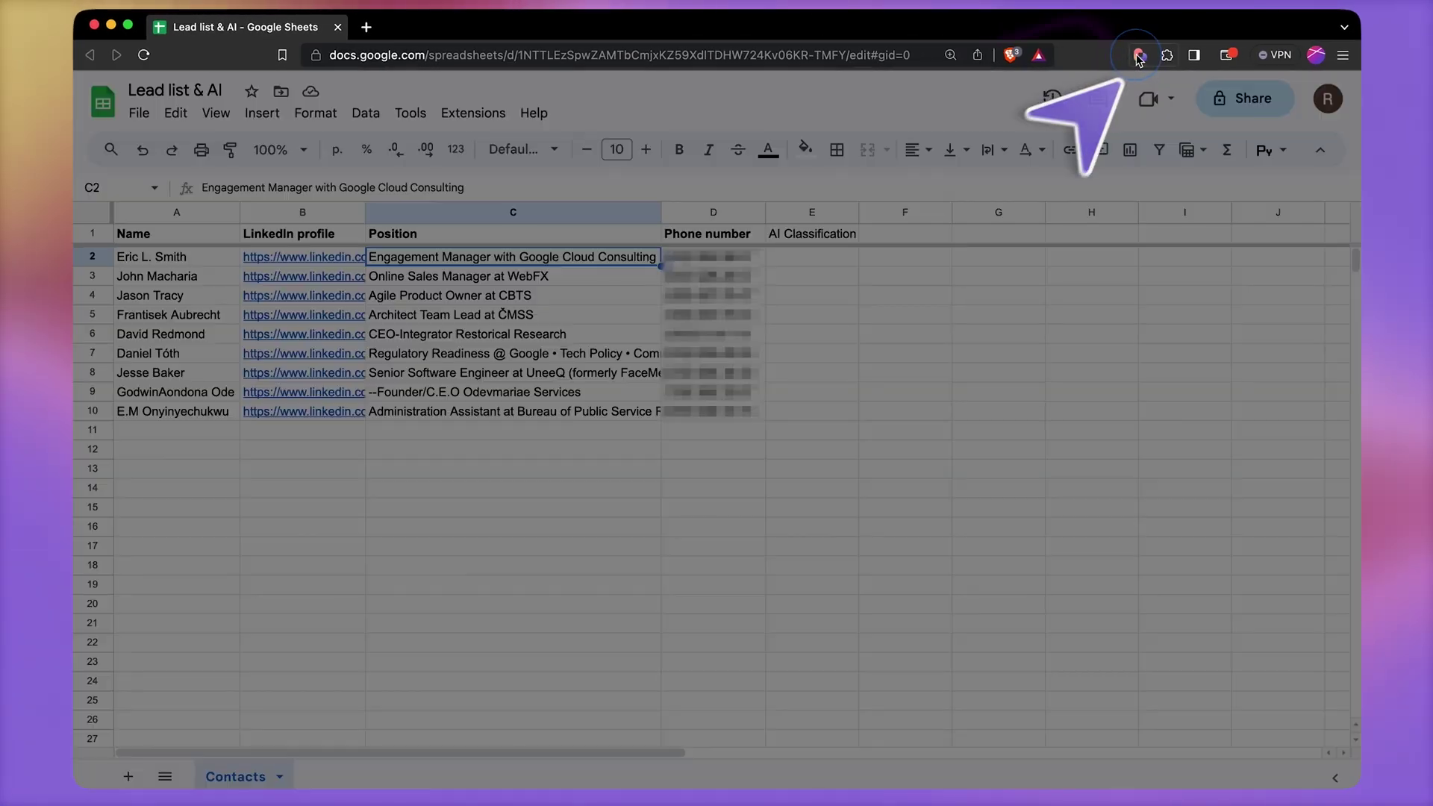
click(1138, 57)
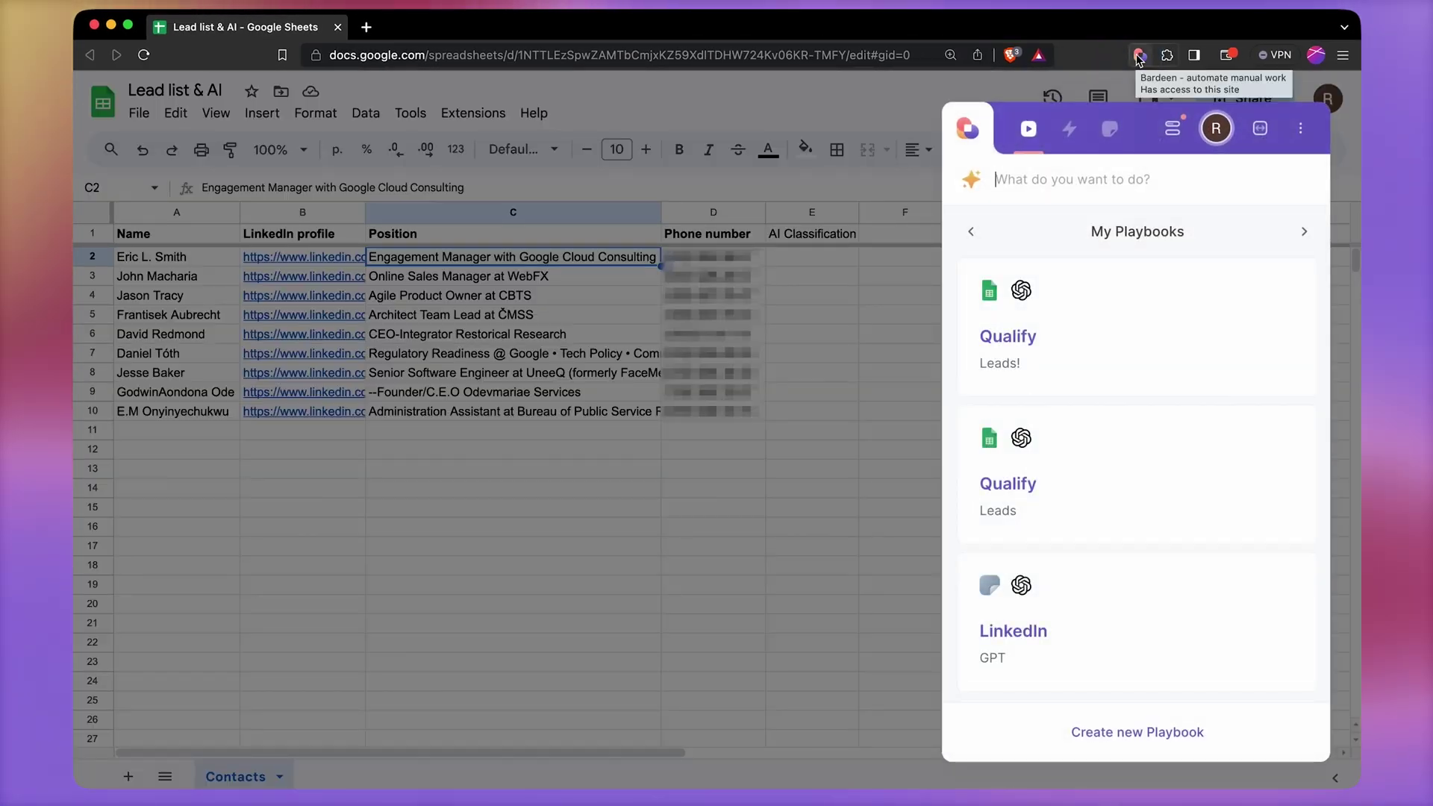
mouse_move(1128, 323)
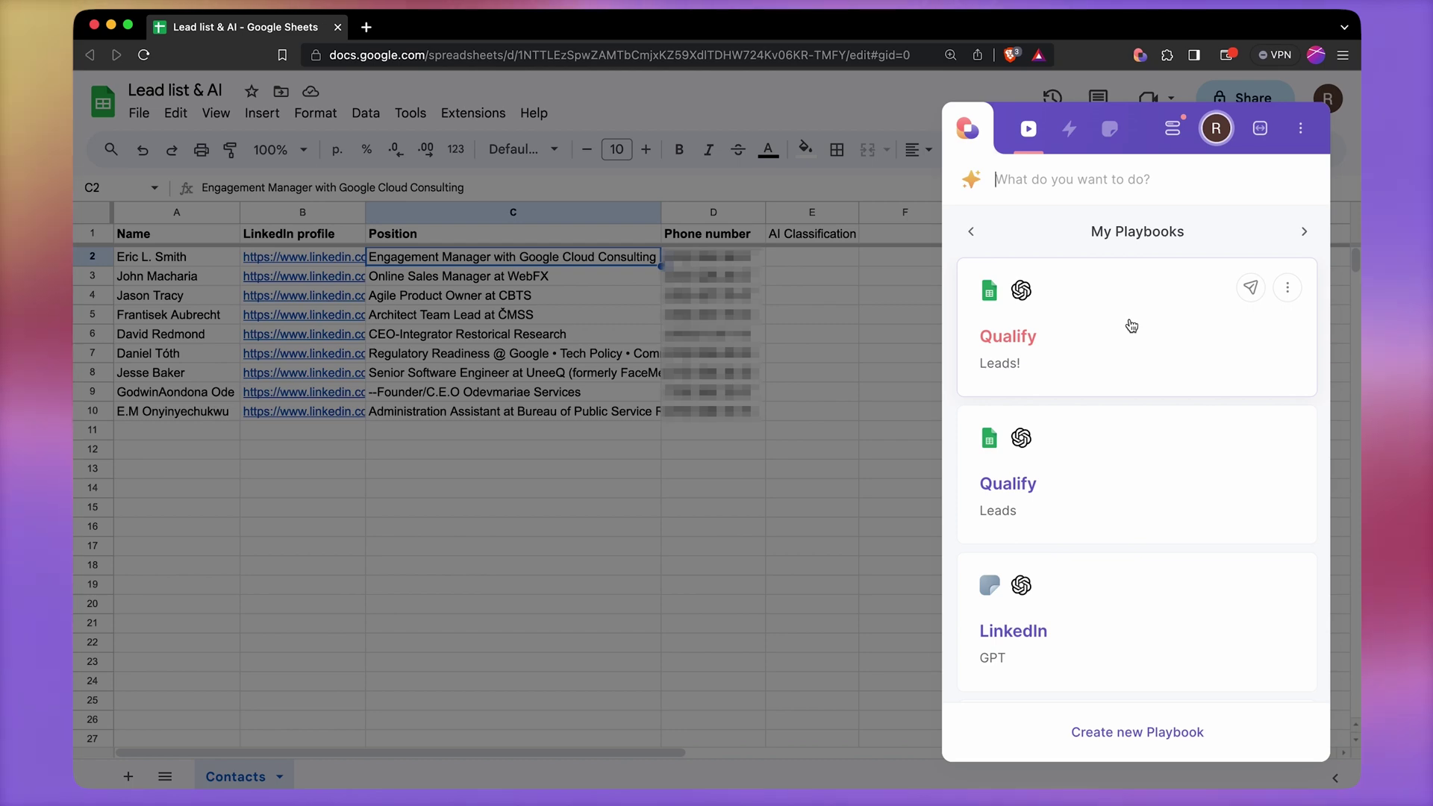
click(1131, 325)
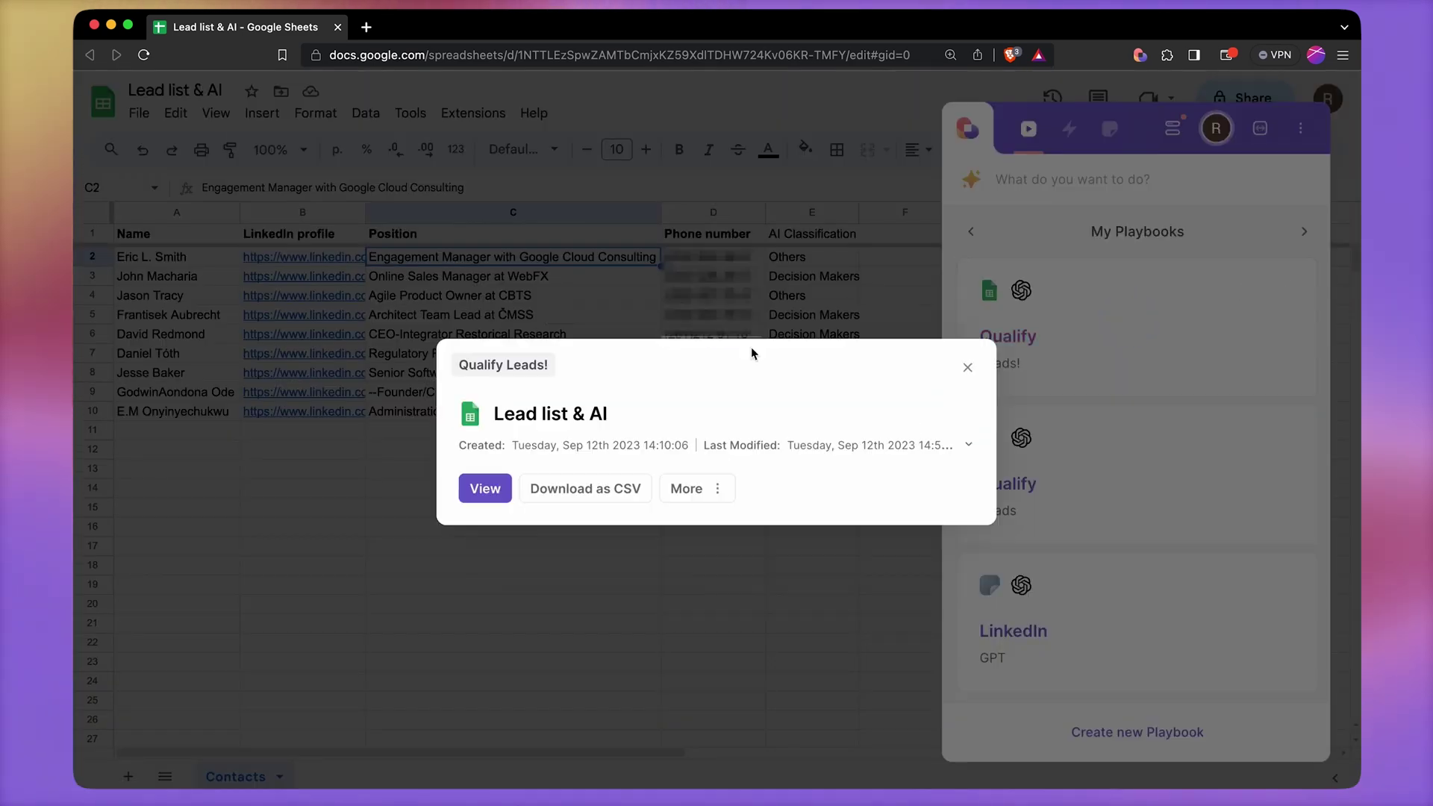
click(799, 294)
click(821, 310)
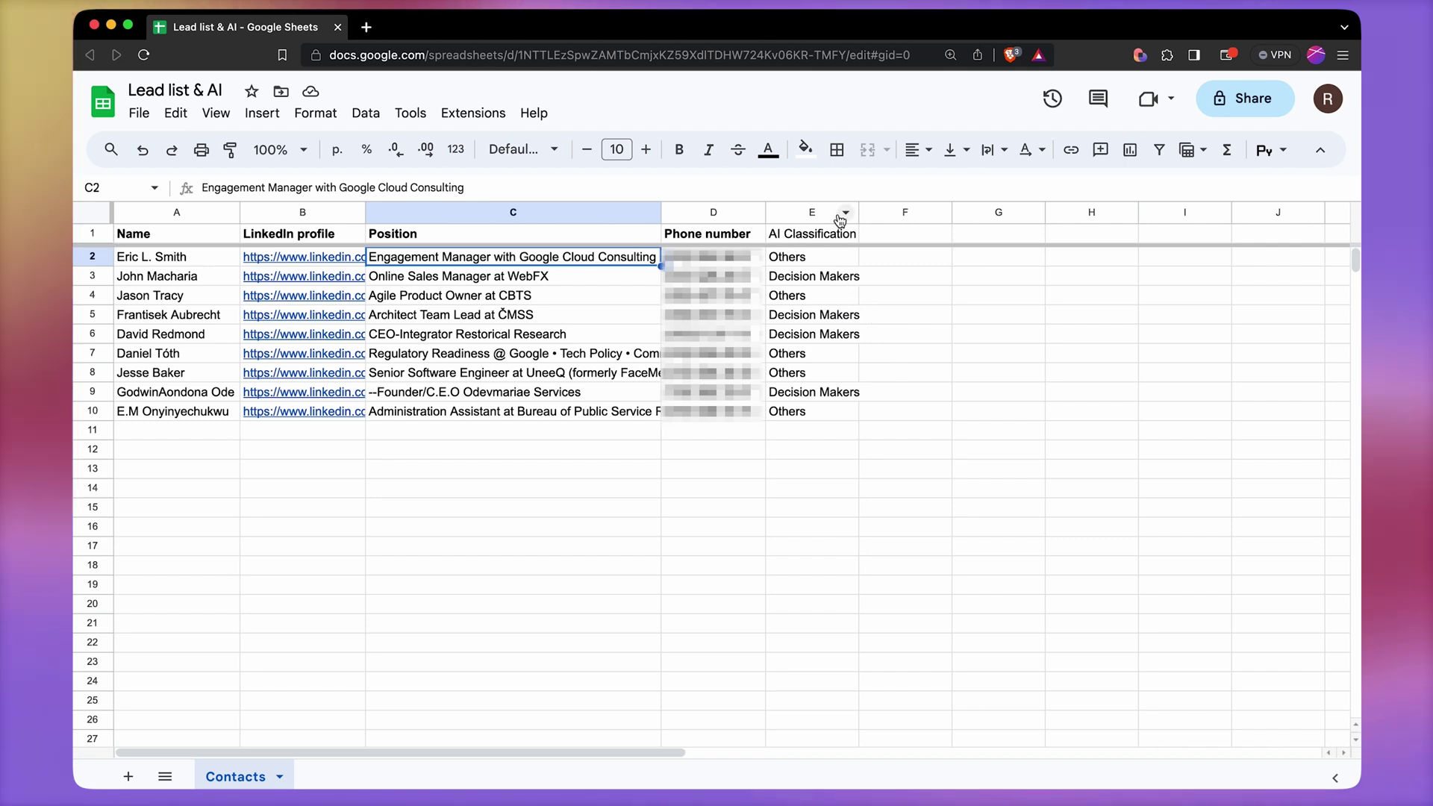
click(812, 212)
click(1159, 150)
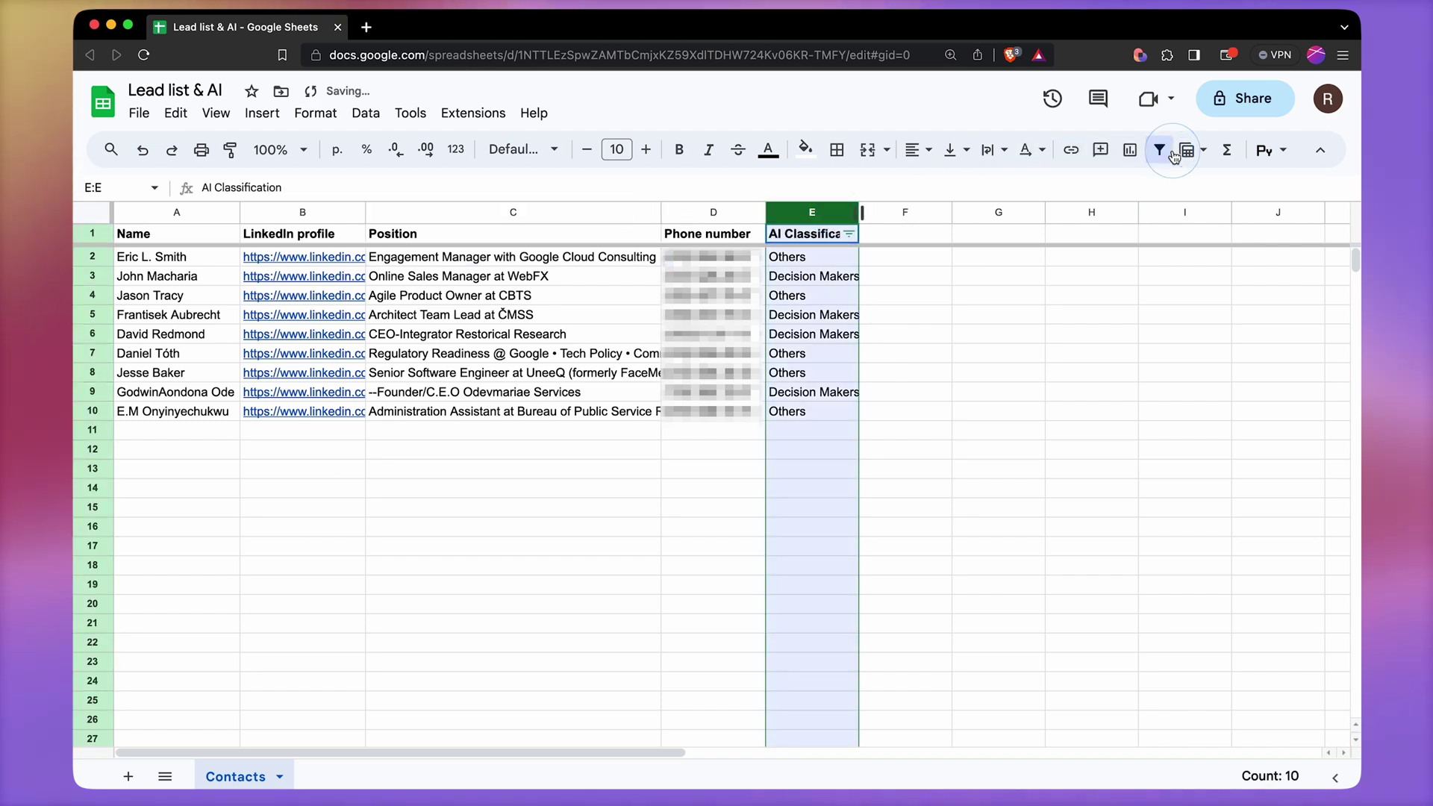
click(848, 233)
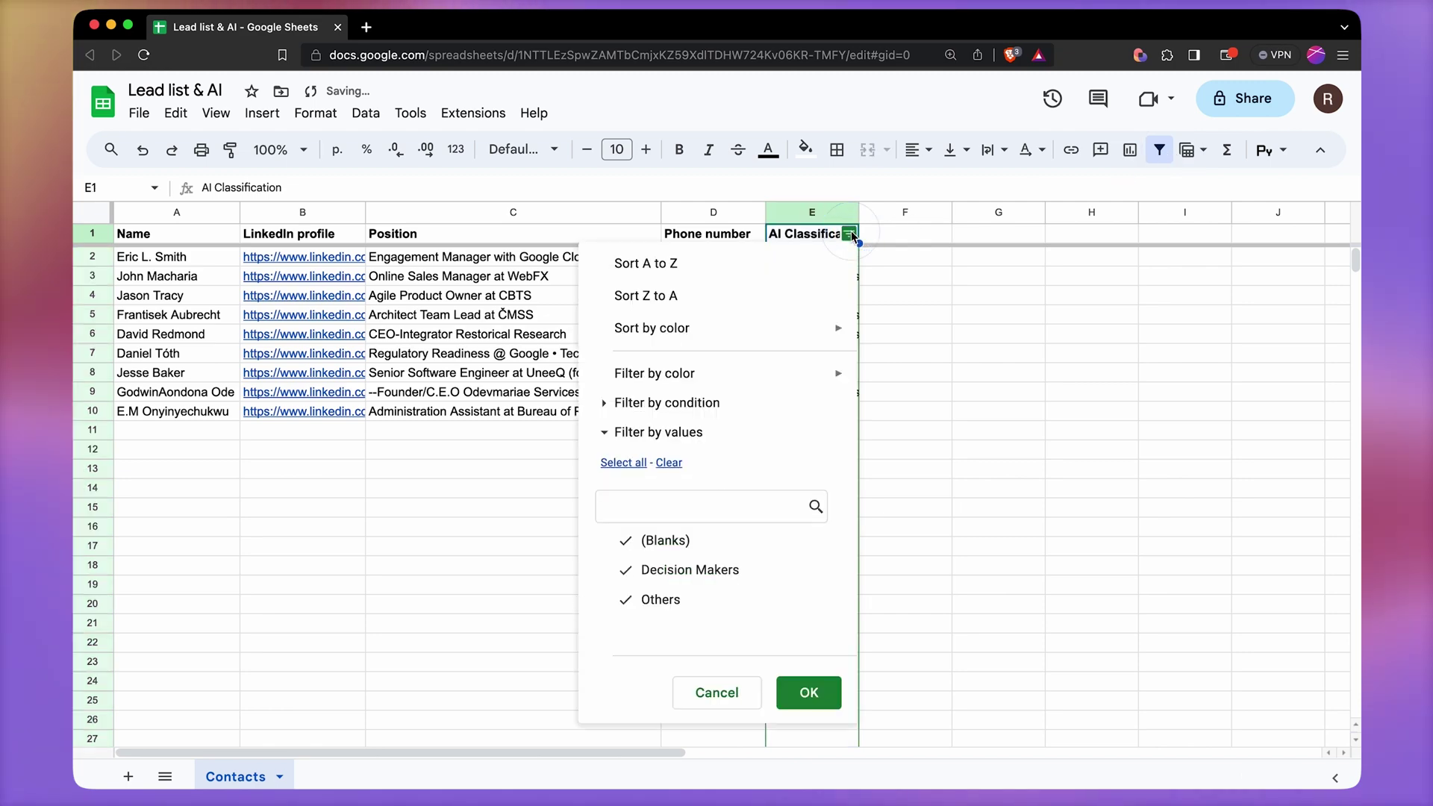
click(699, 556)
click(690, 601)
click(809, 692)
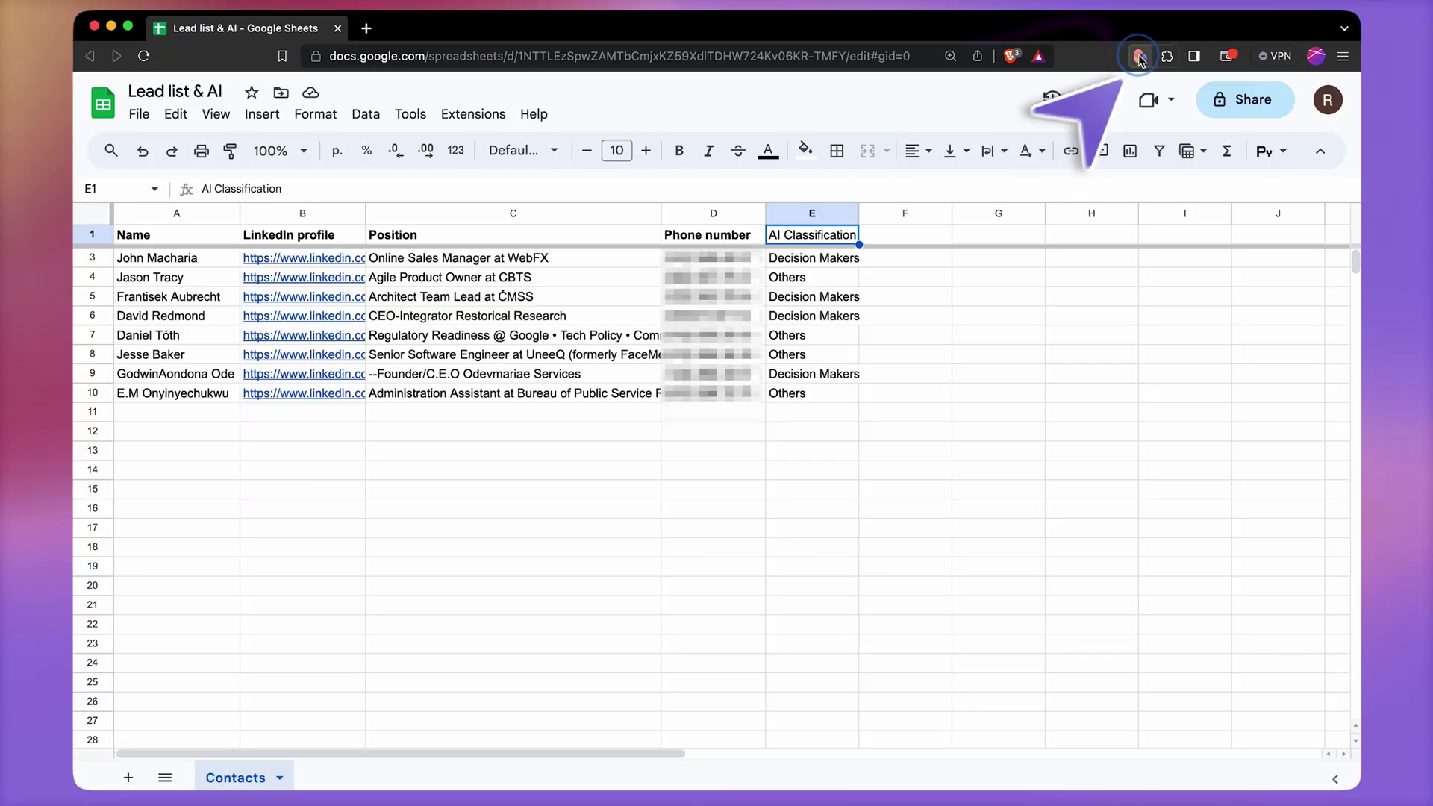
click(1140, 56)
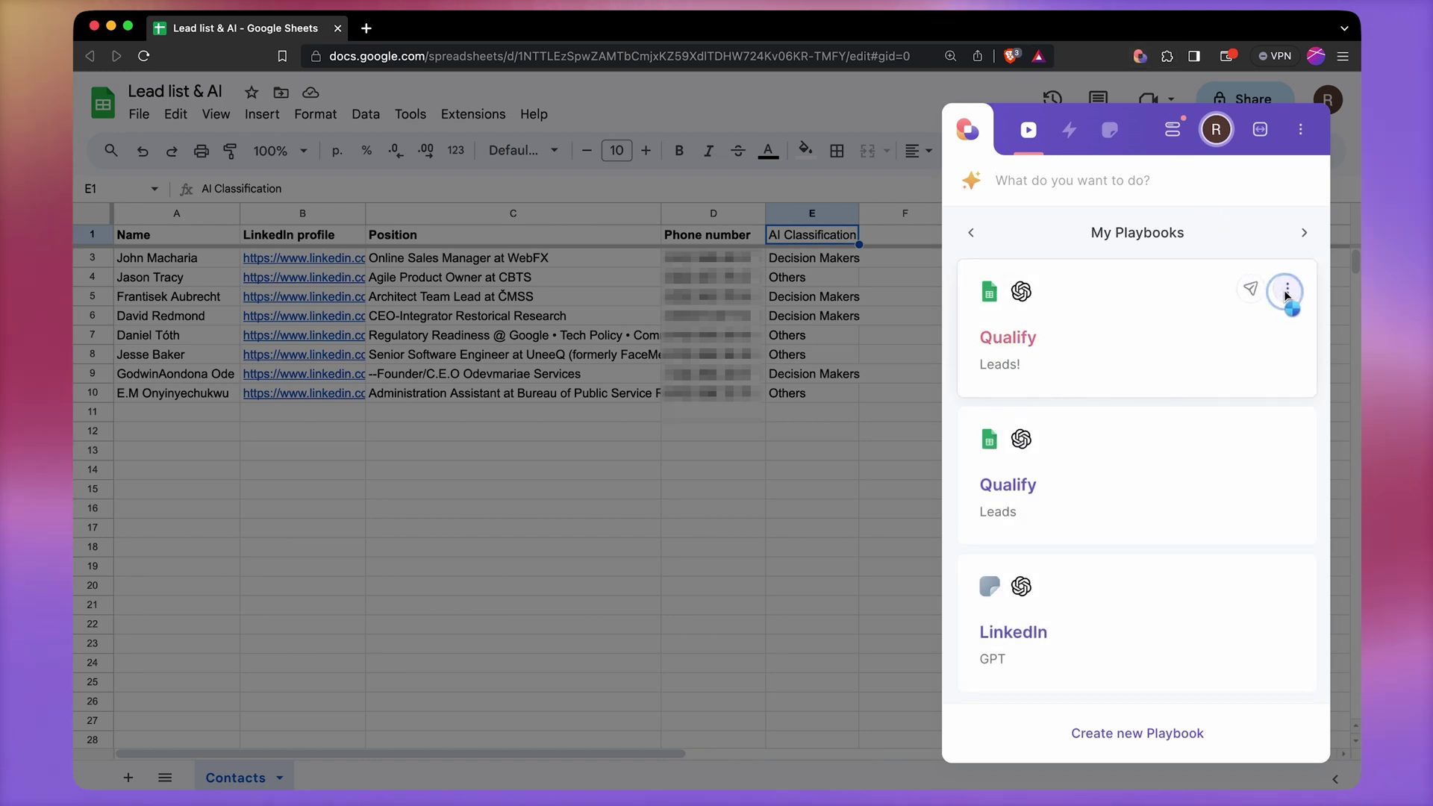
Step: Open Qualify Leads! in the Builder and show its OpenAI classification step settings
click(1287, 289)
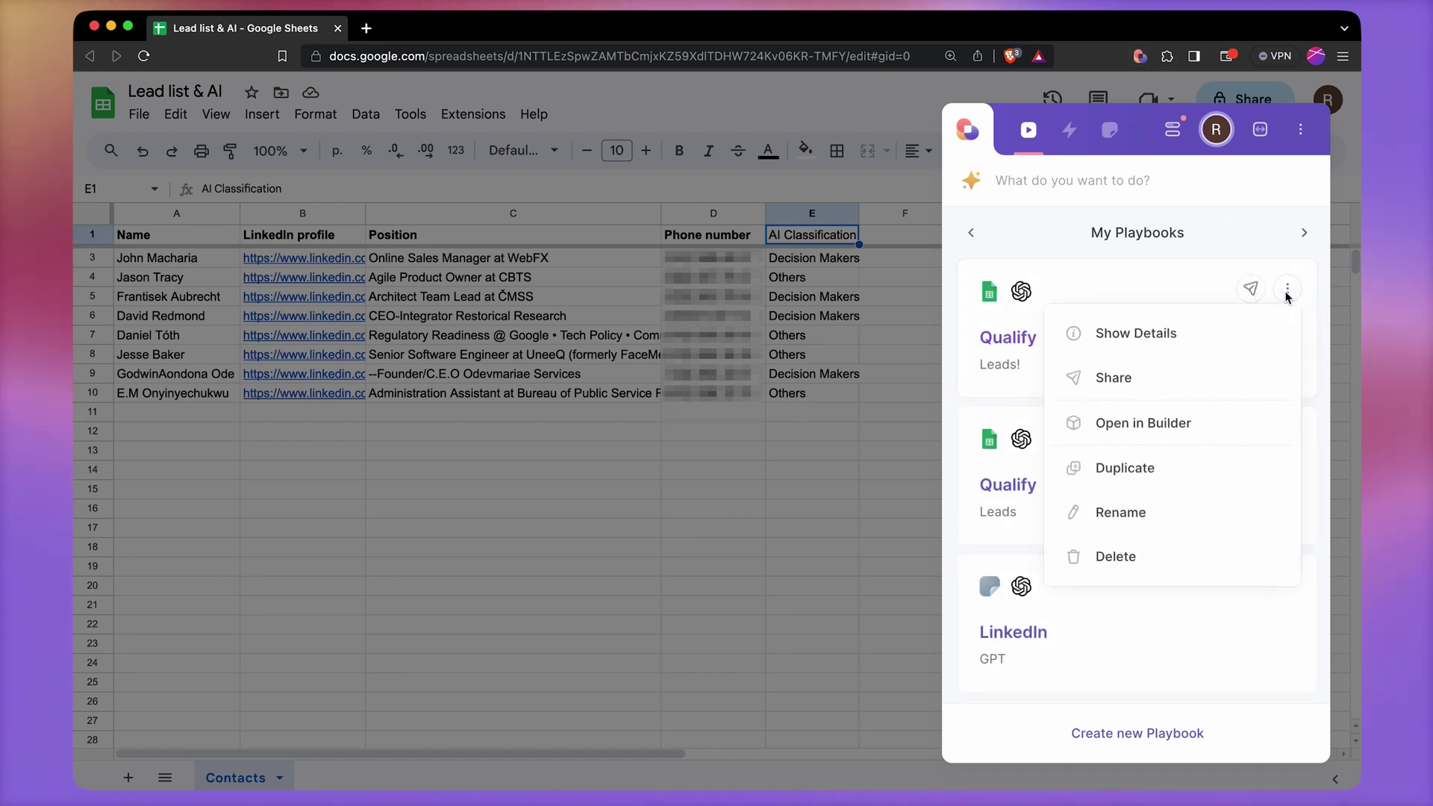
click(1244, 438)
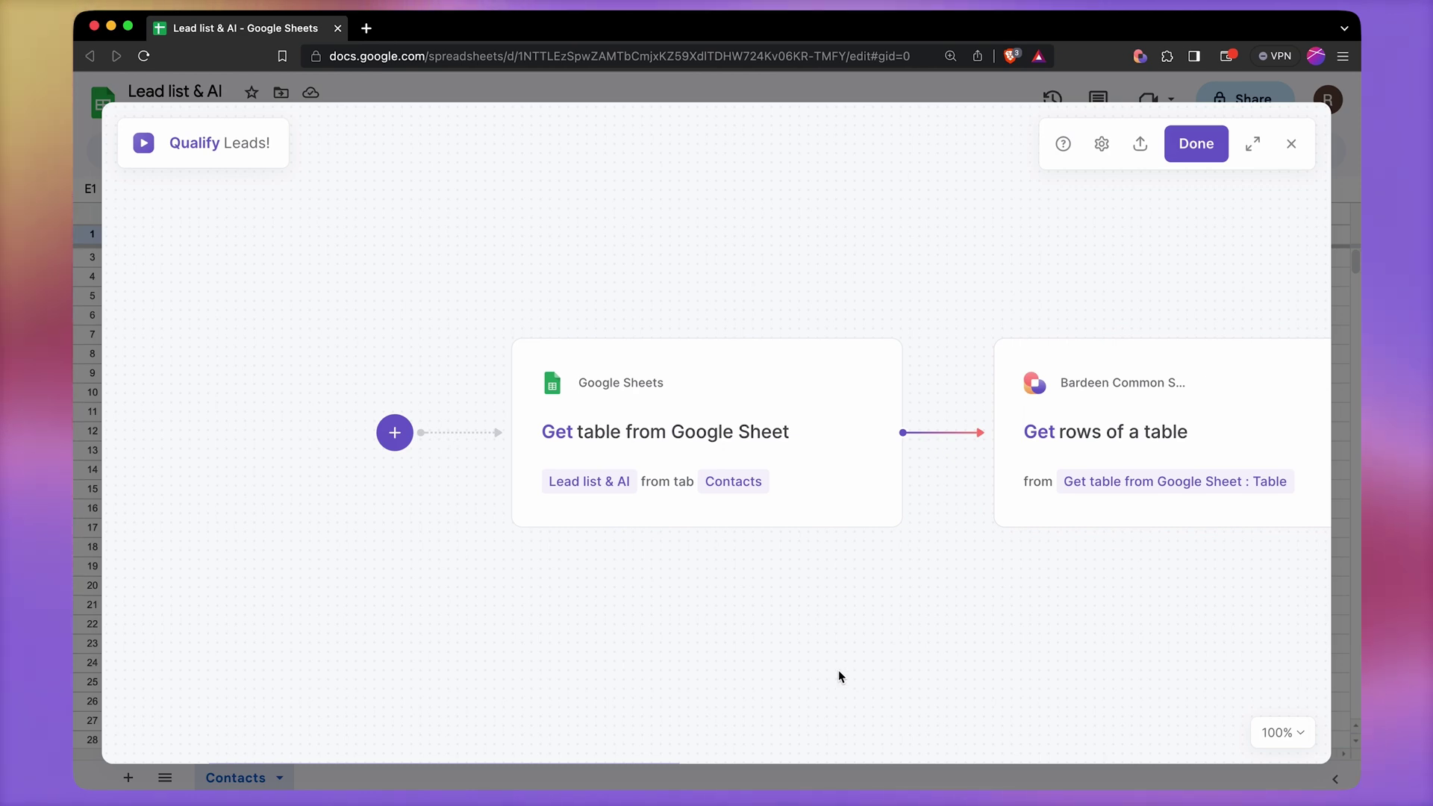
scroll(839, 675, right, 3)
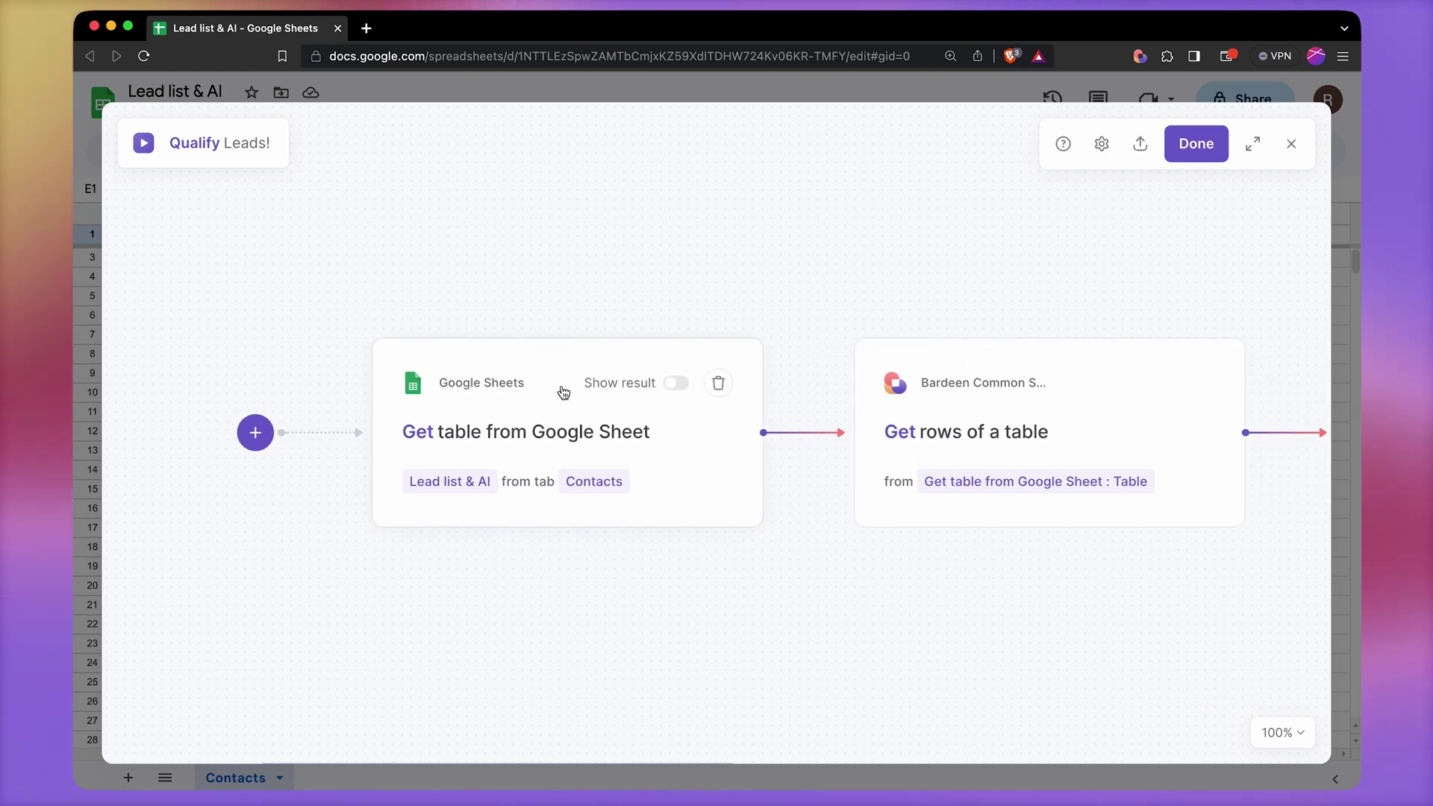
scroll(564, 392, right, 6)
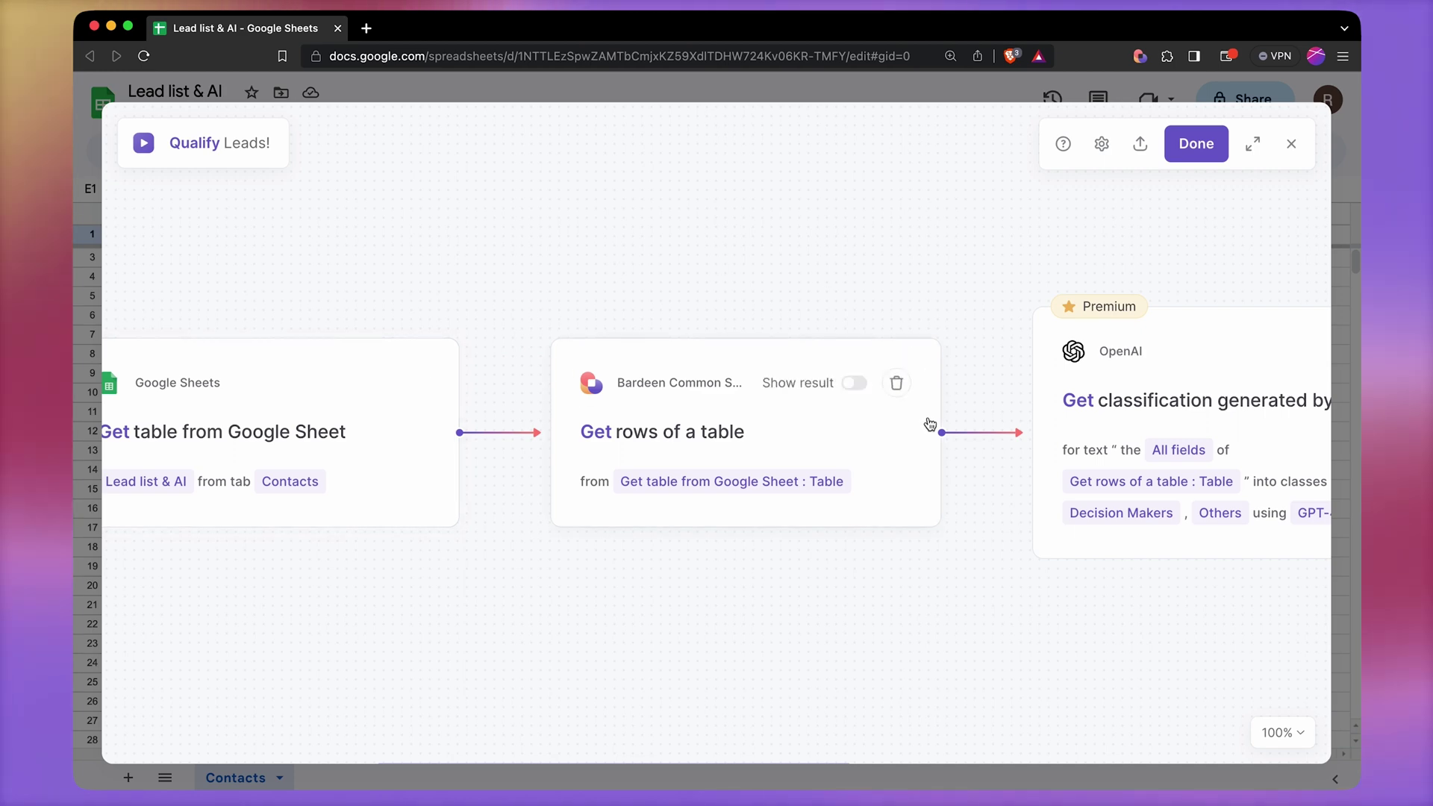
scroll(929, 424, left, 2)
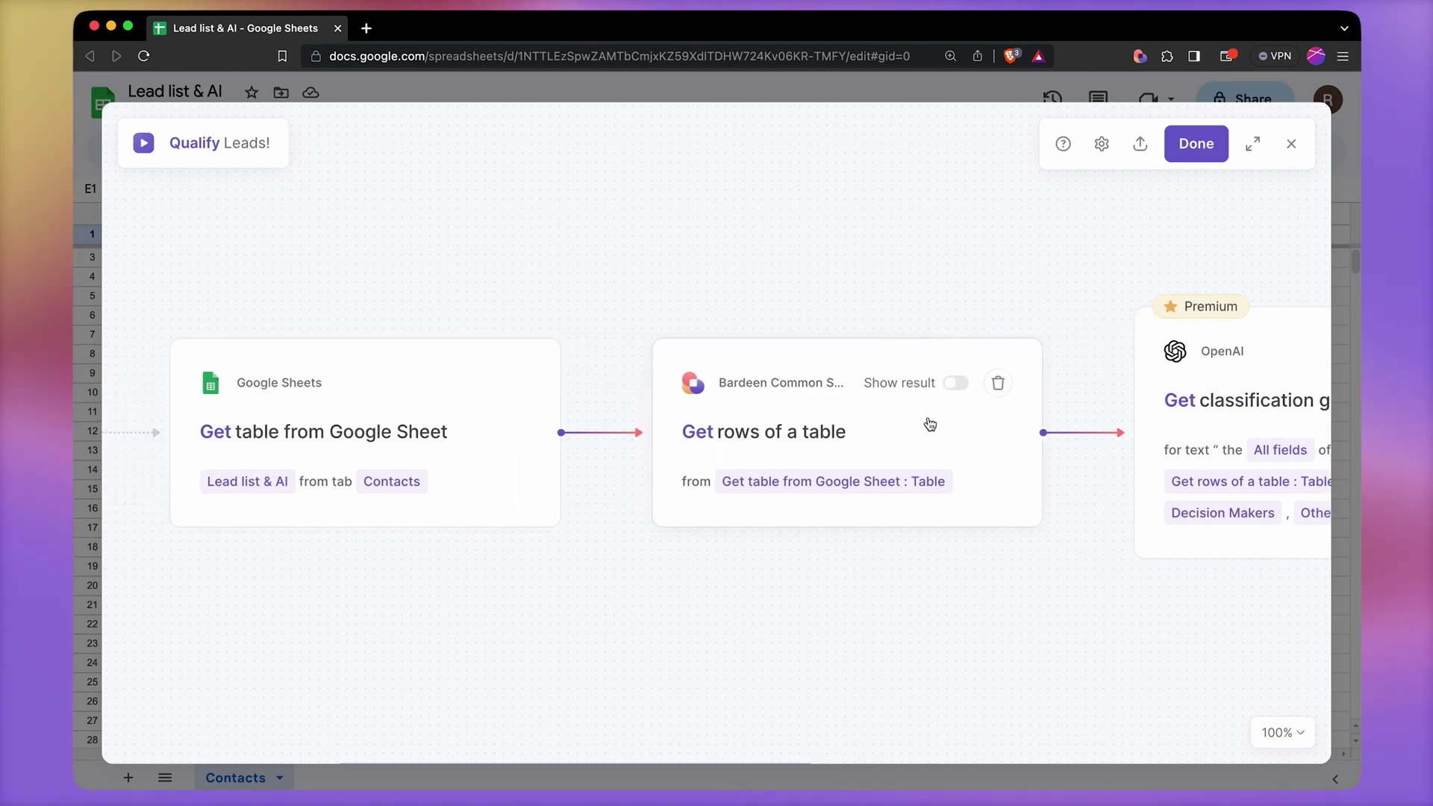
scroll(566, 489, right, 12)
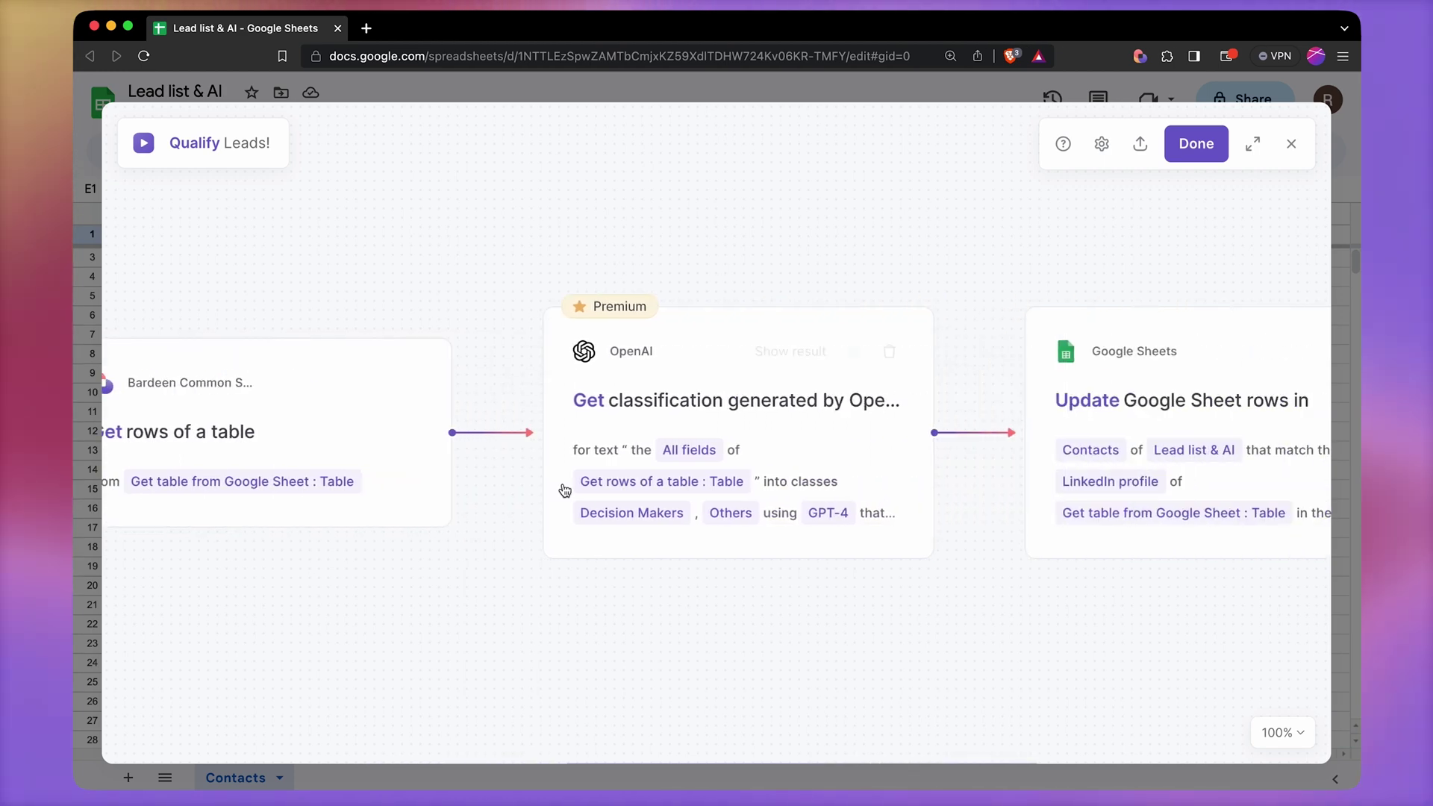
click(827, 452)
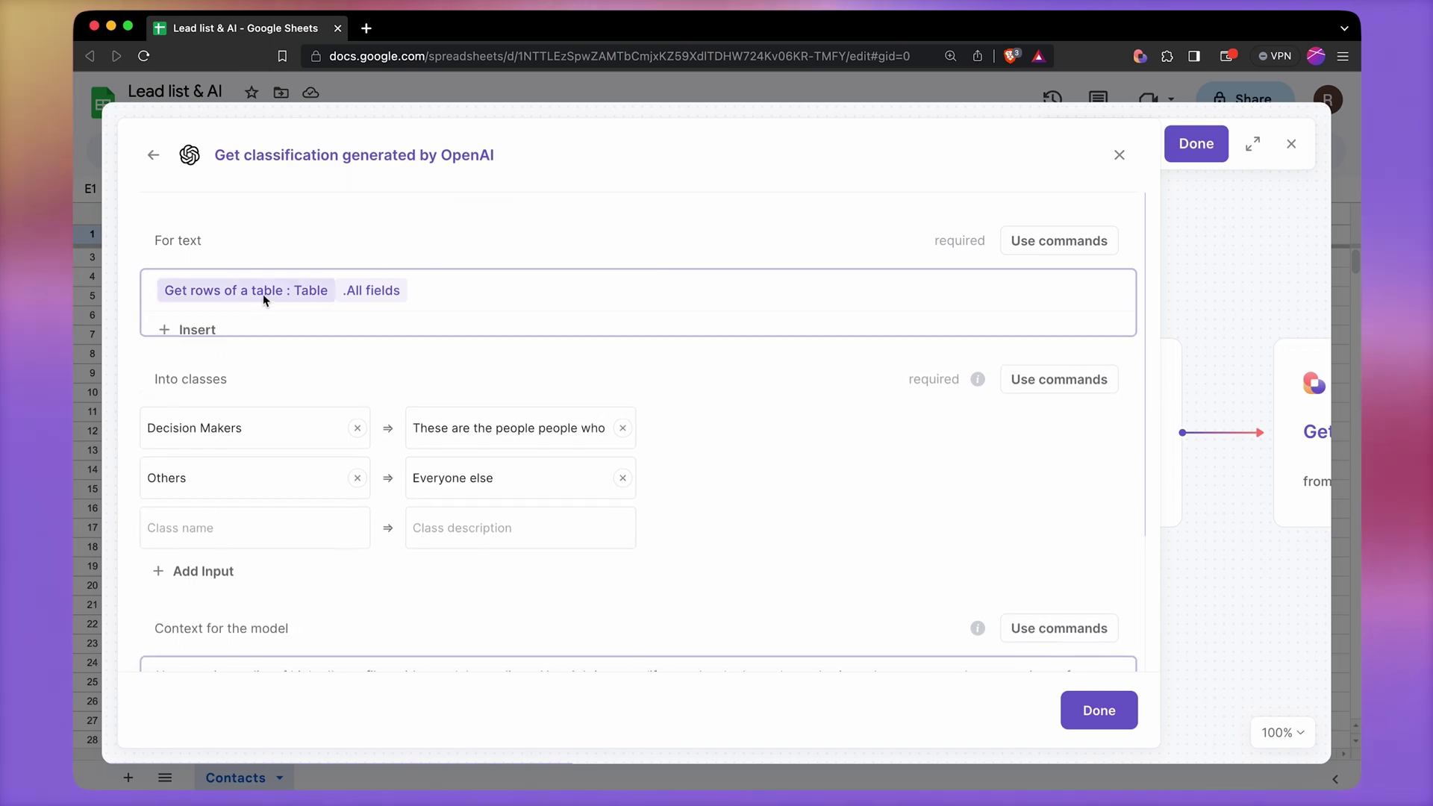
Step: Review the Decision Makers/Others classes, context and GPT-4 model, then confirm with Done
click(527, 372)
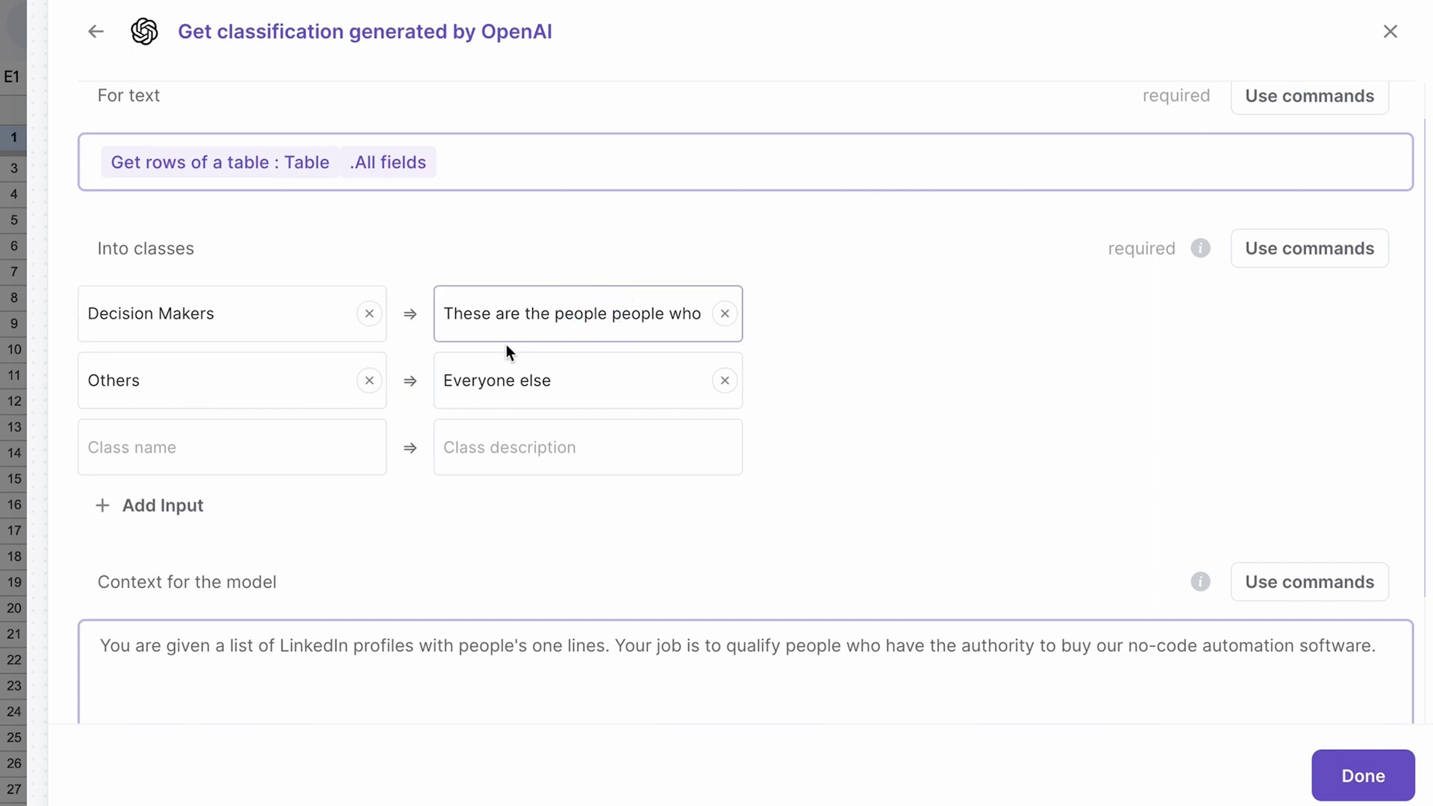
key(Home)
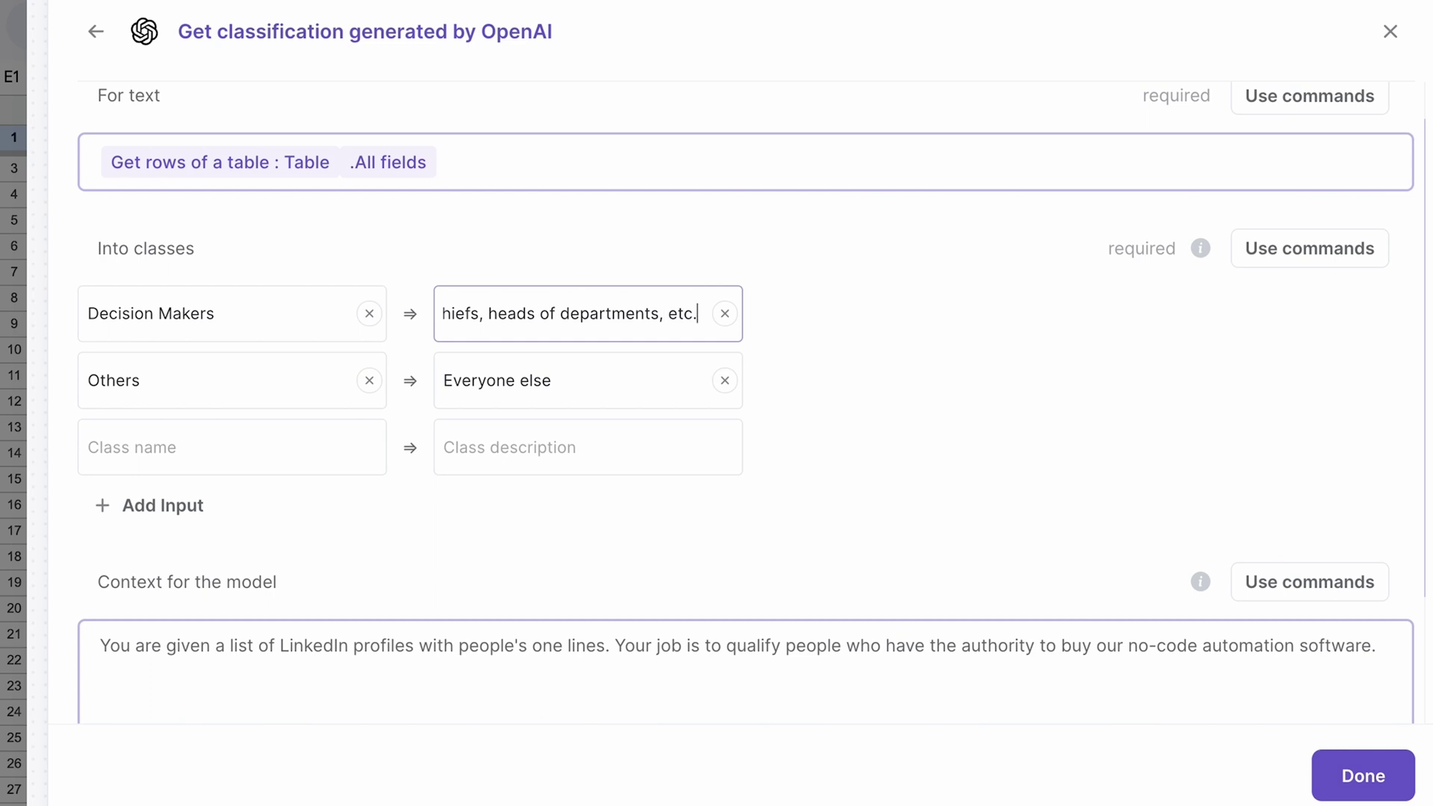
scroll(173, 400, down, 1)
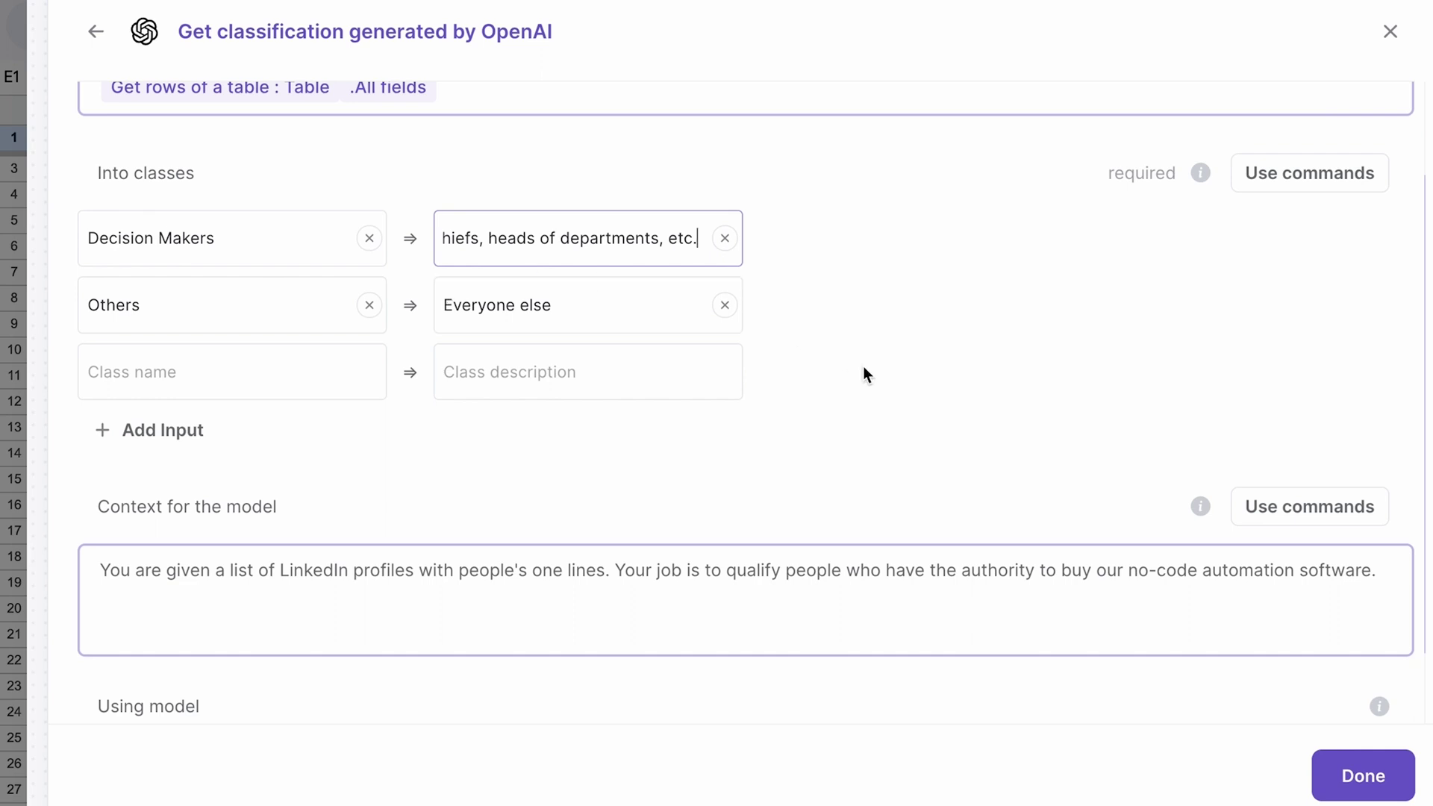
scroll(863, 368, down, 1)
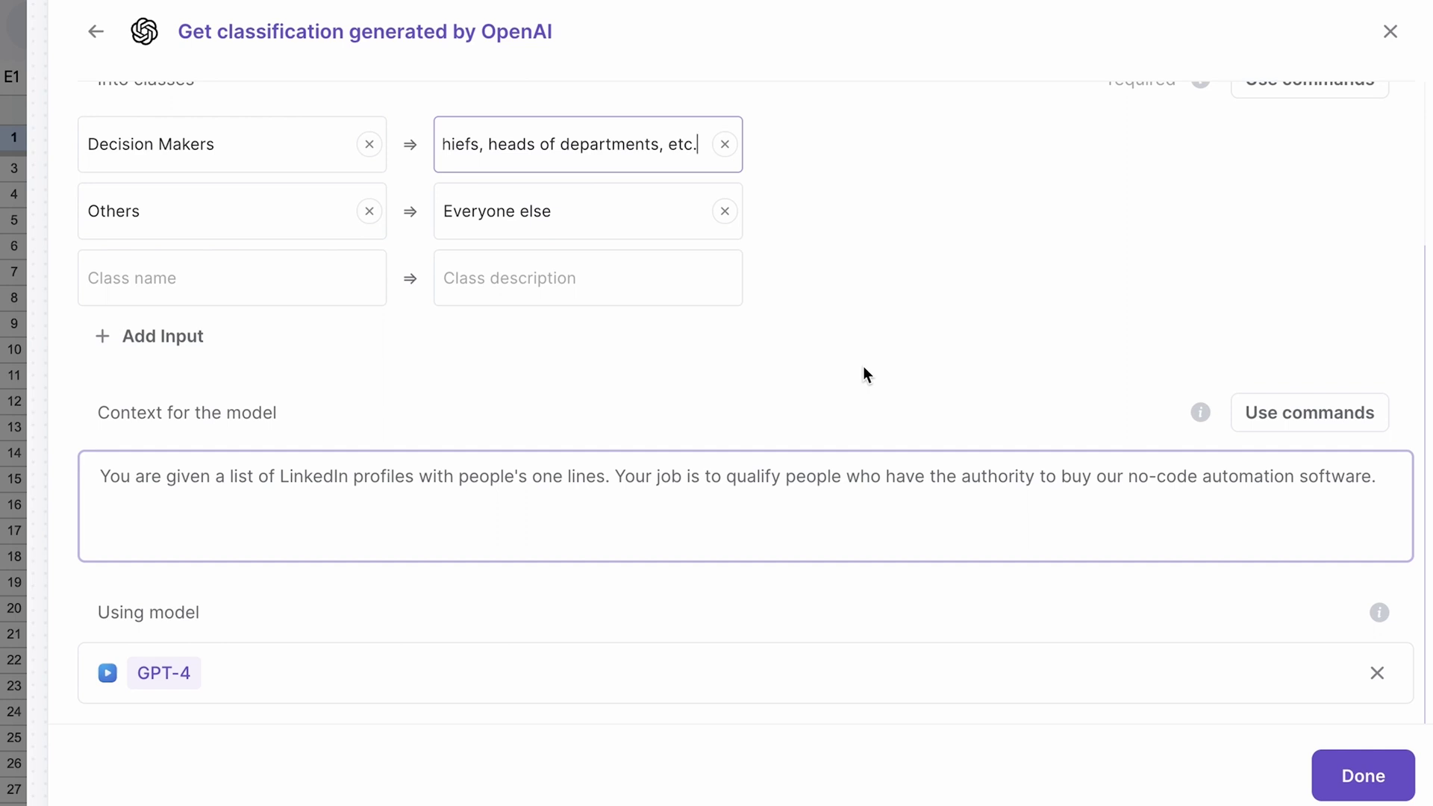
click(398, 496)
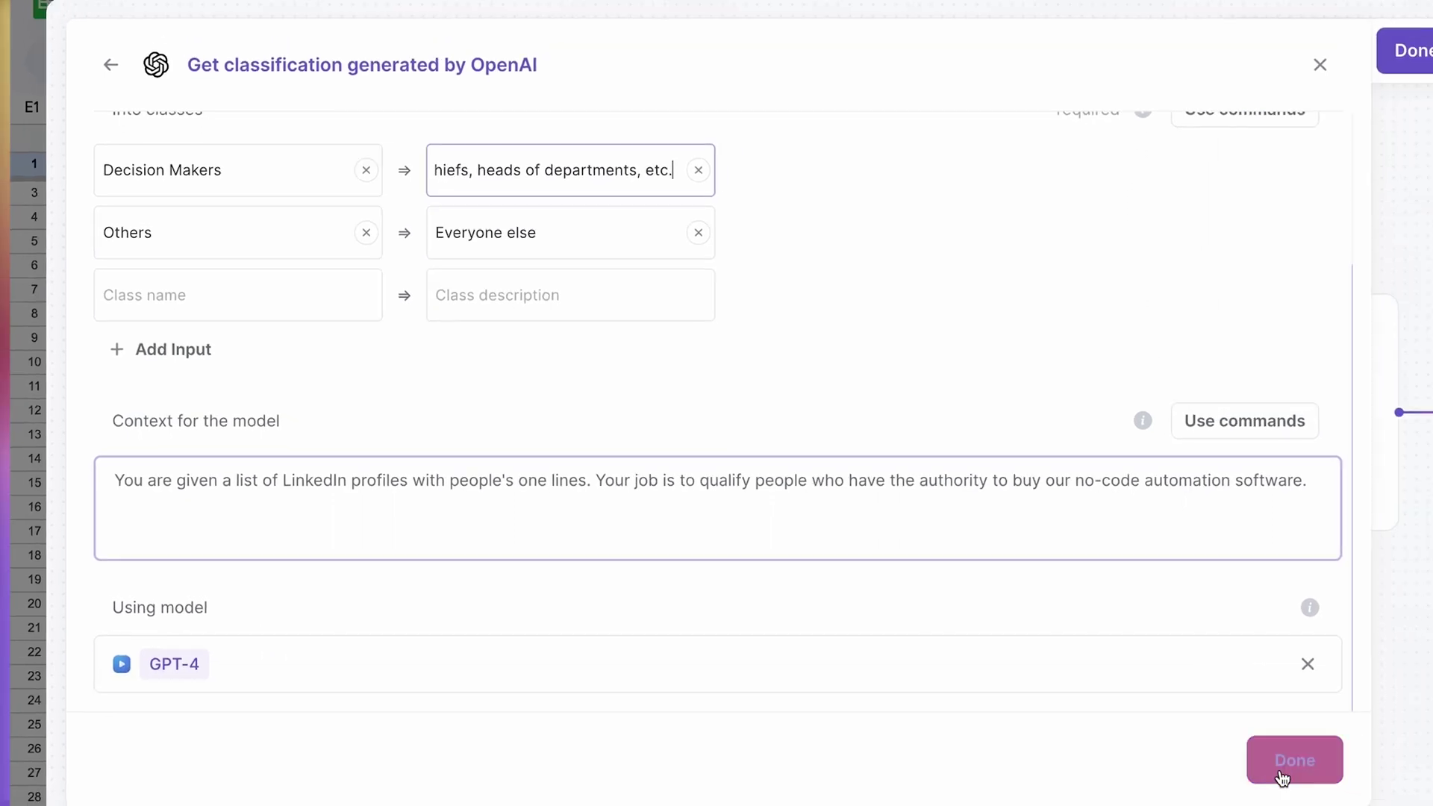
click(1281, 777)
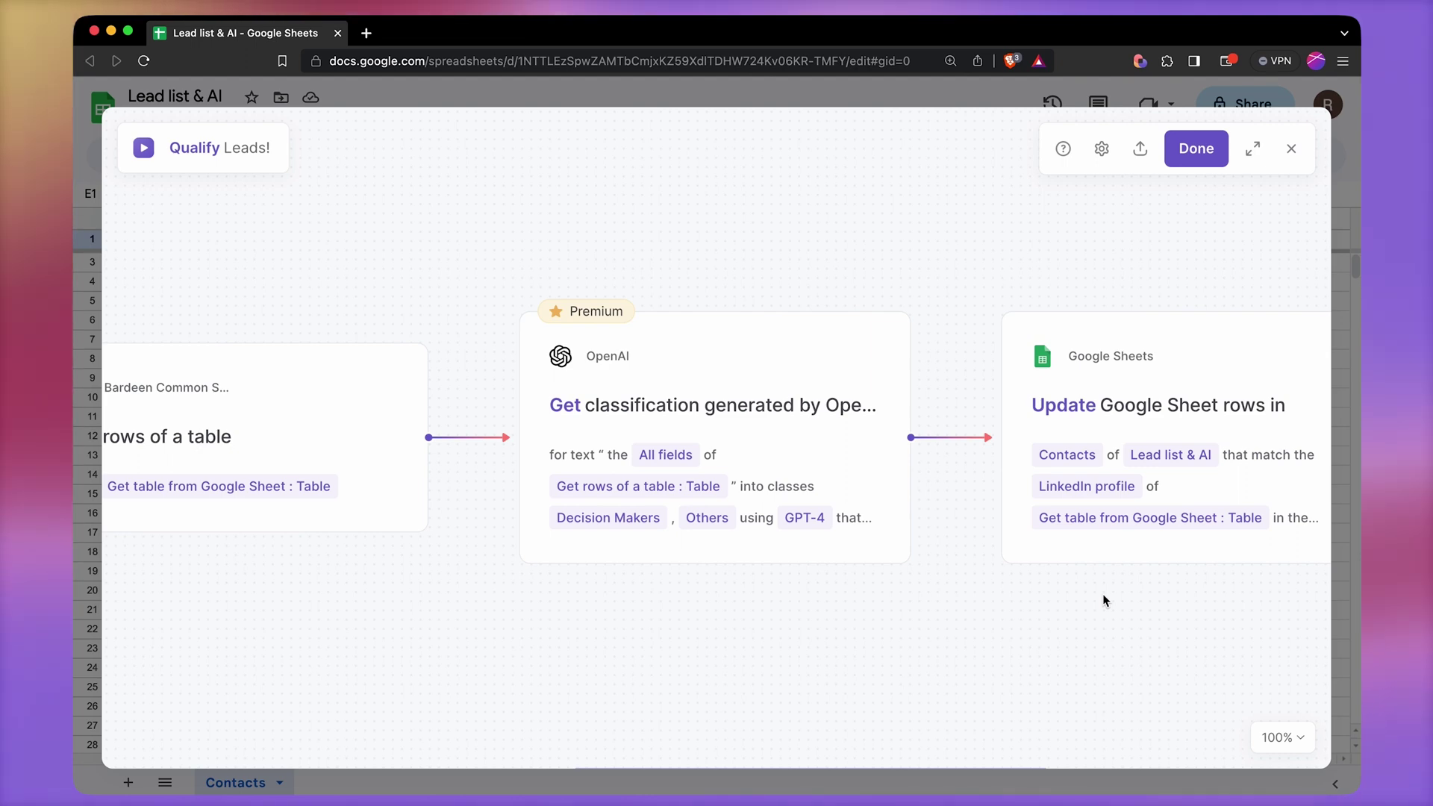
scroll(1103, 593, right, 5)
mouse_move(1116, 527)
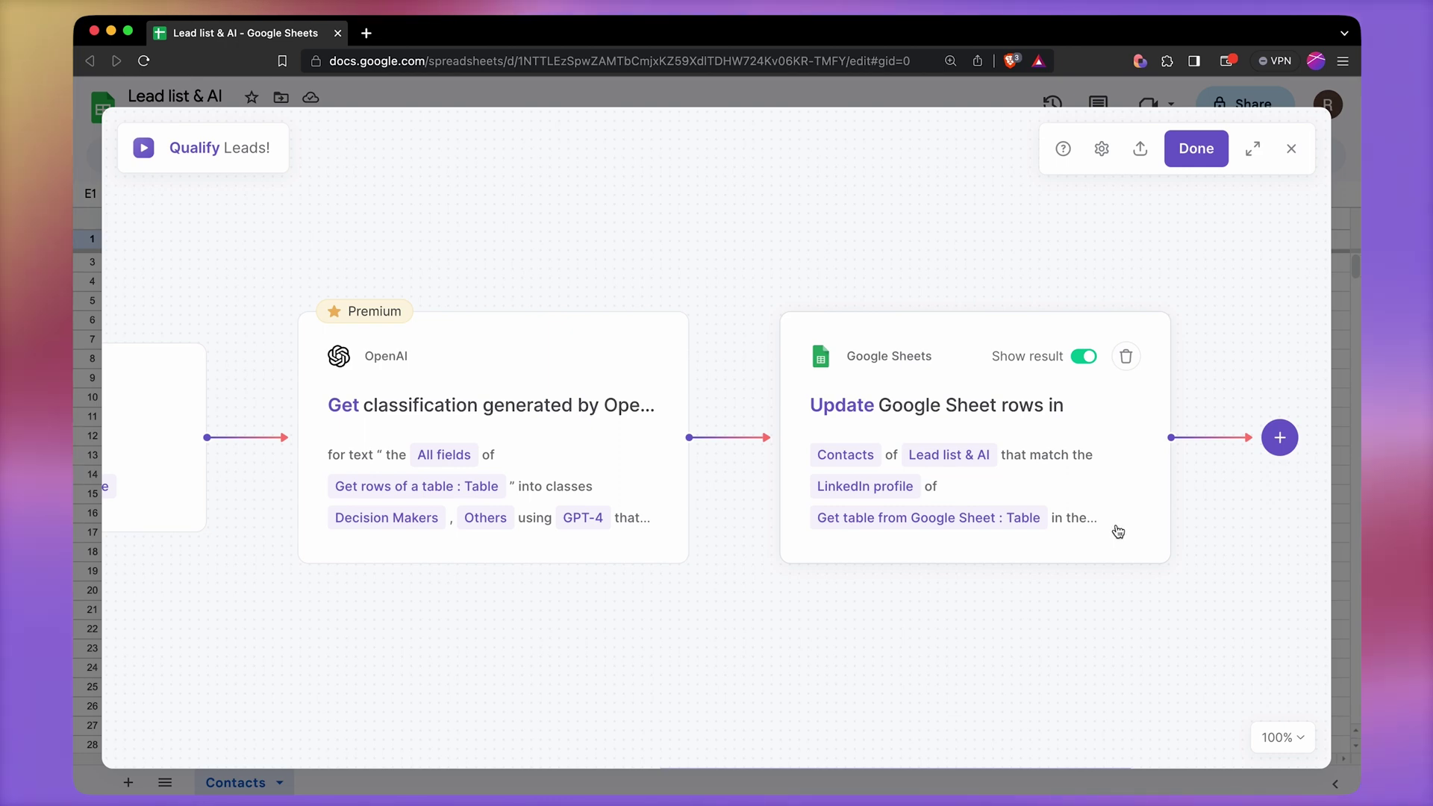
click(1118, 530)
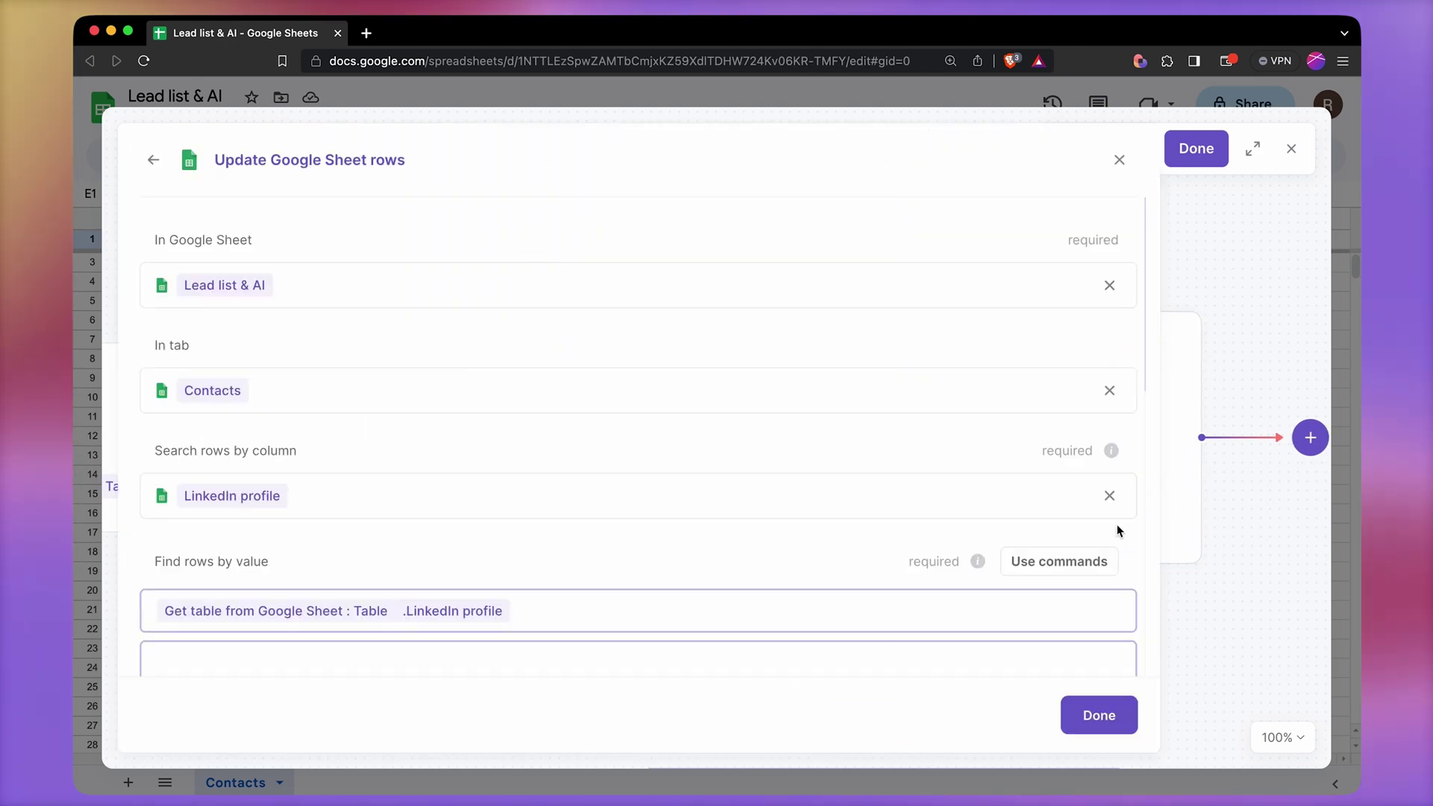
click(858, 238)
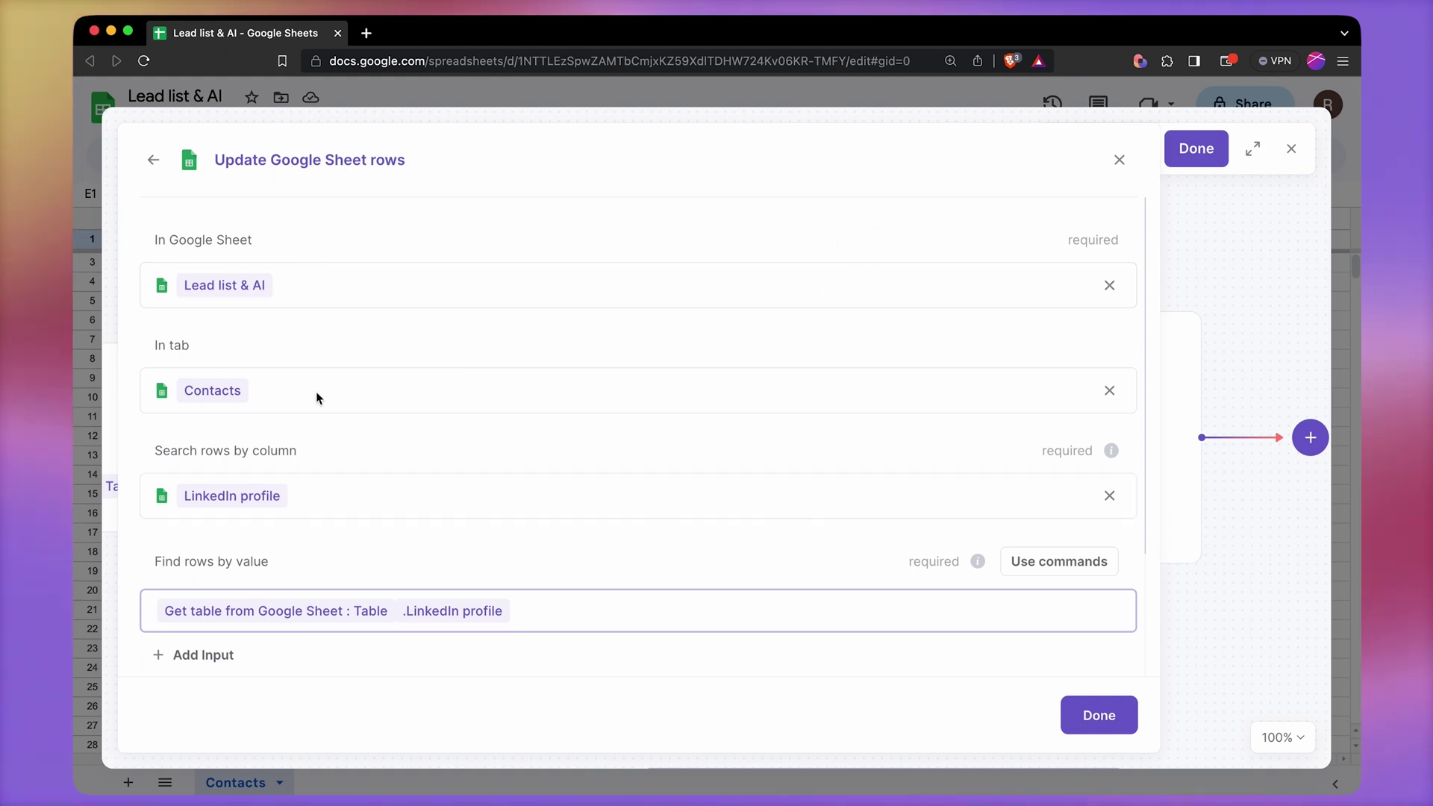
scroll(445, 468, down, 3)
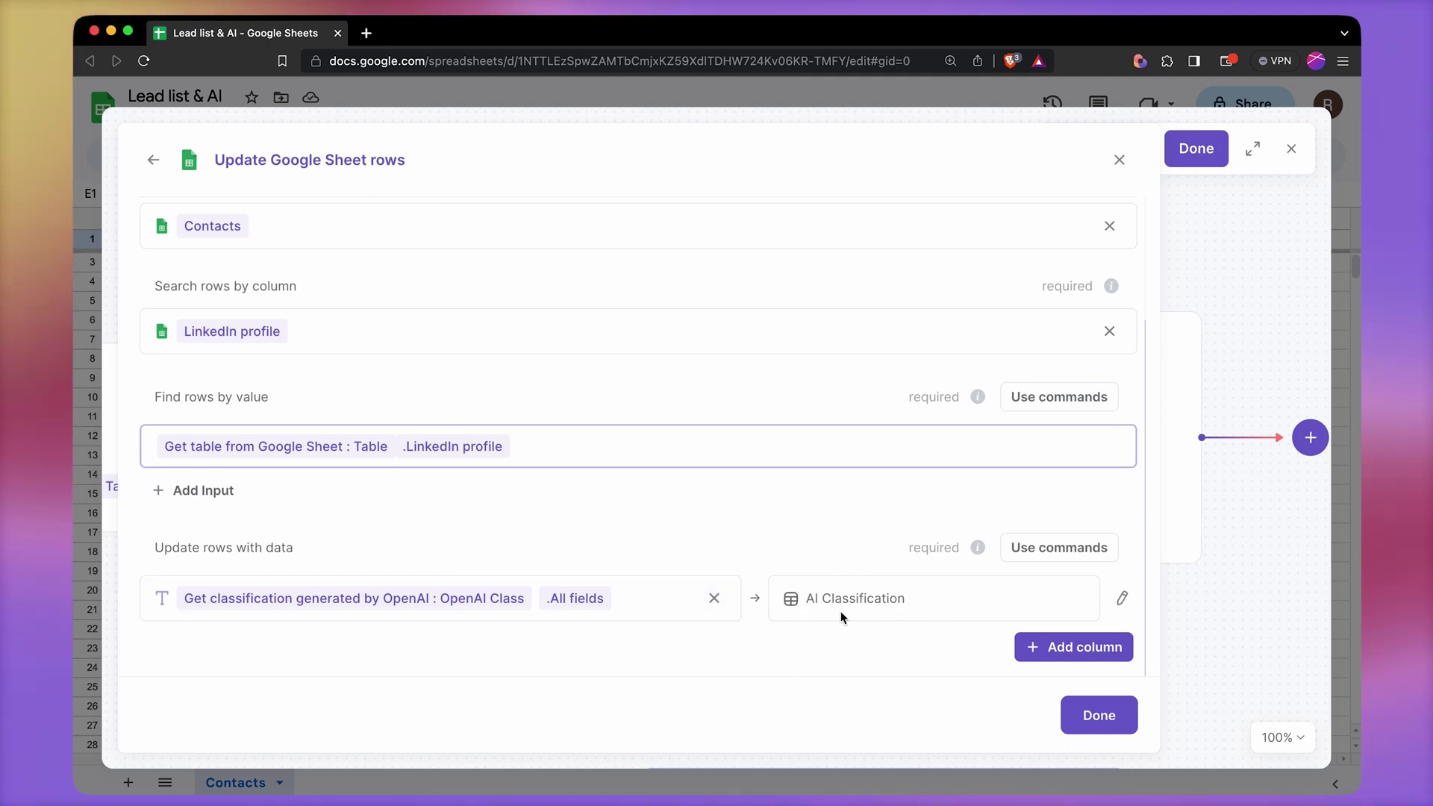
click(1069, 706)
scroll(933, 492, left, 3)
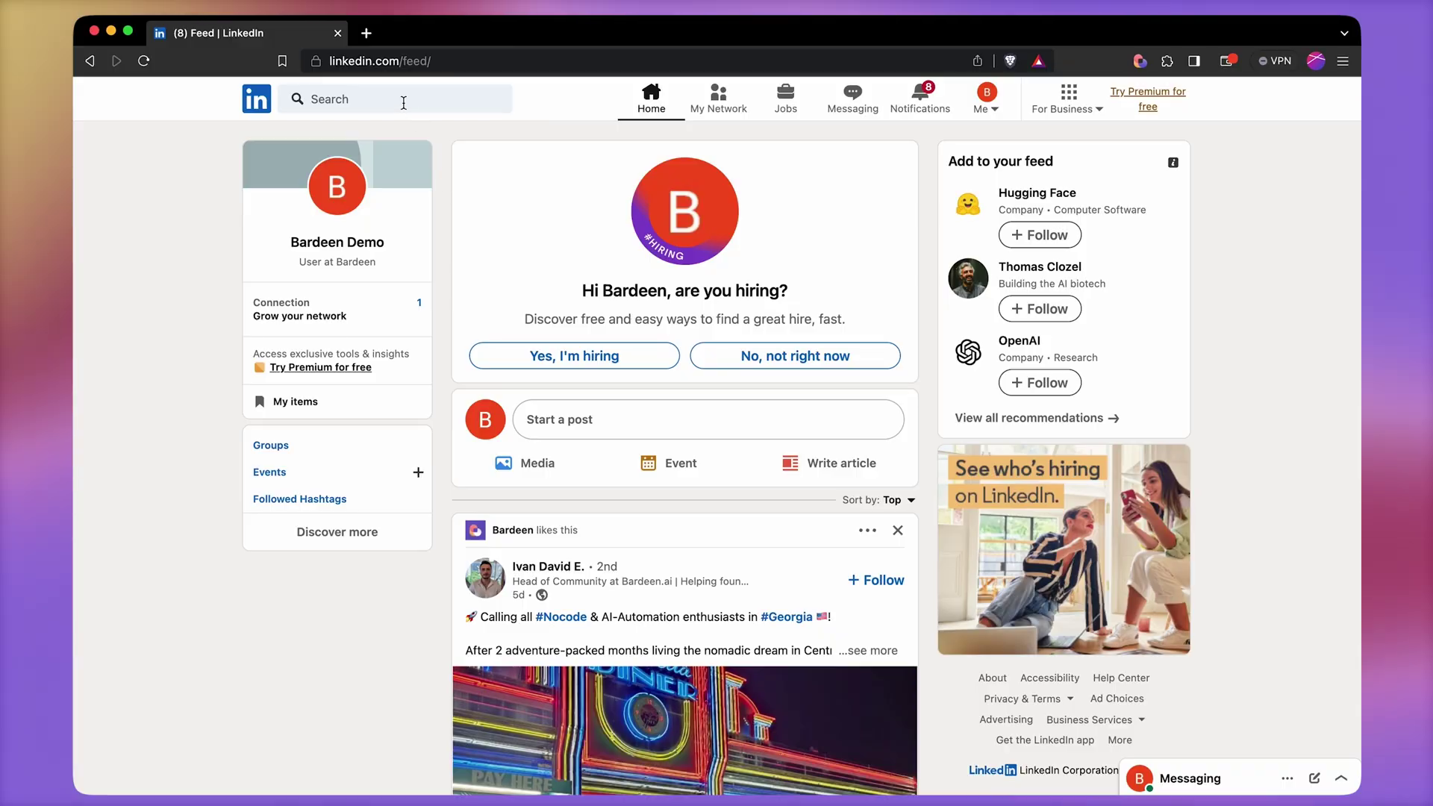
Step: Search LinkedIn for 'sales saas' and show only company results
click(403, 100)
text(sales)
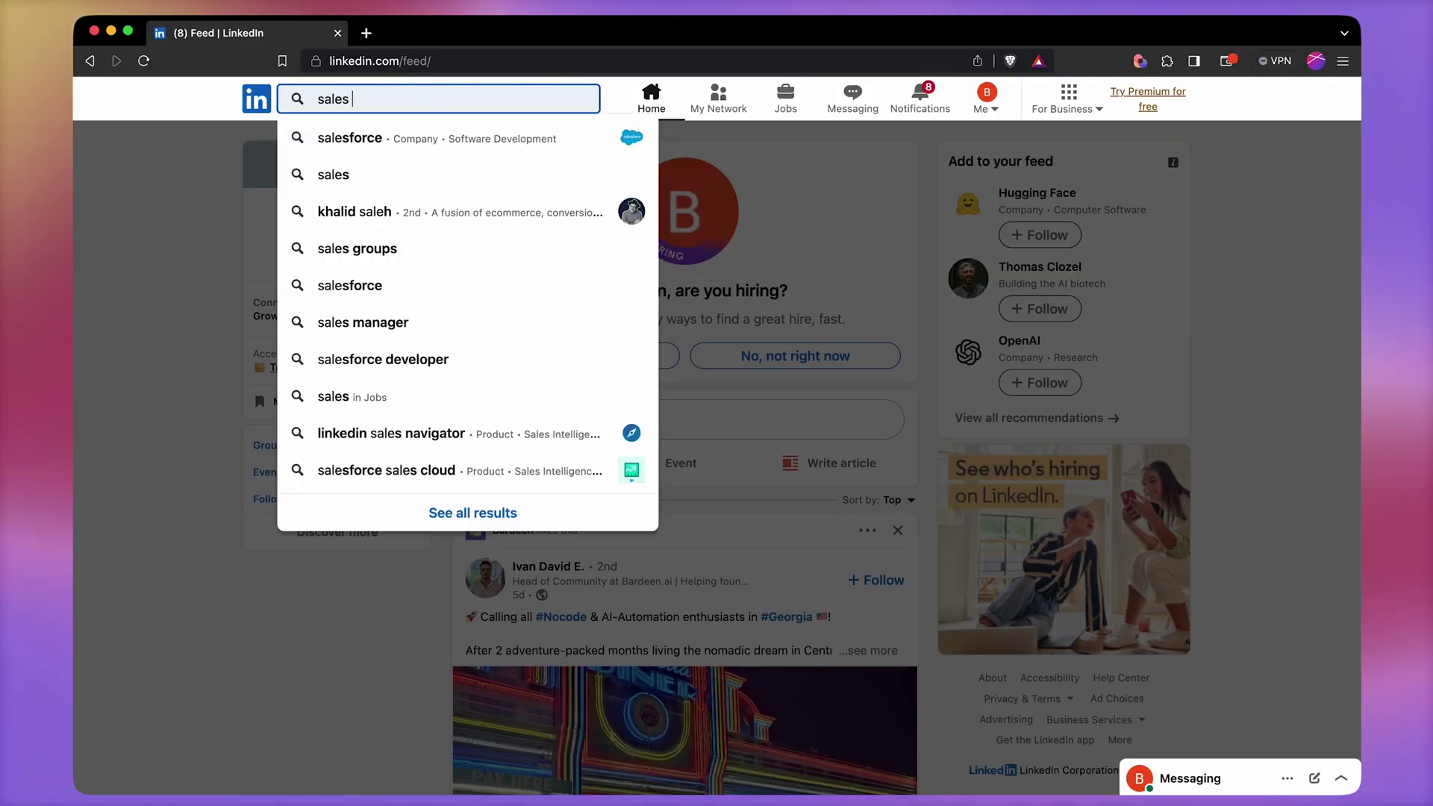
text( saas)
key(Return)
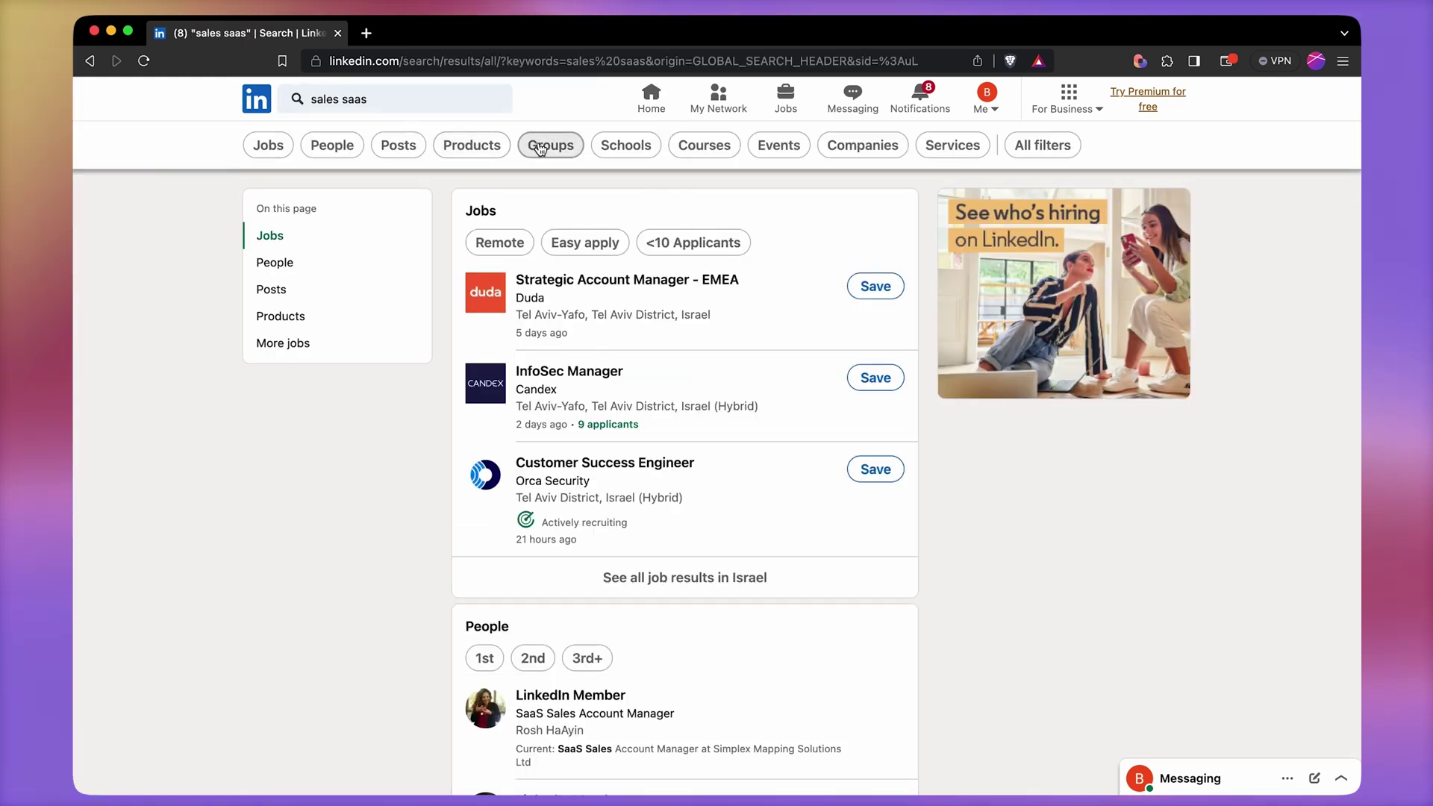
click(862, 145)
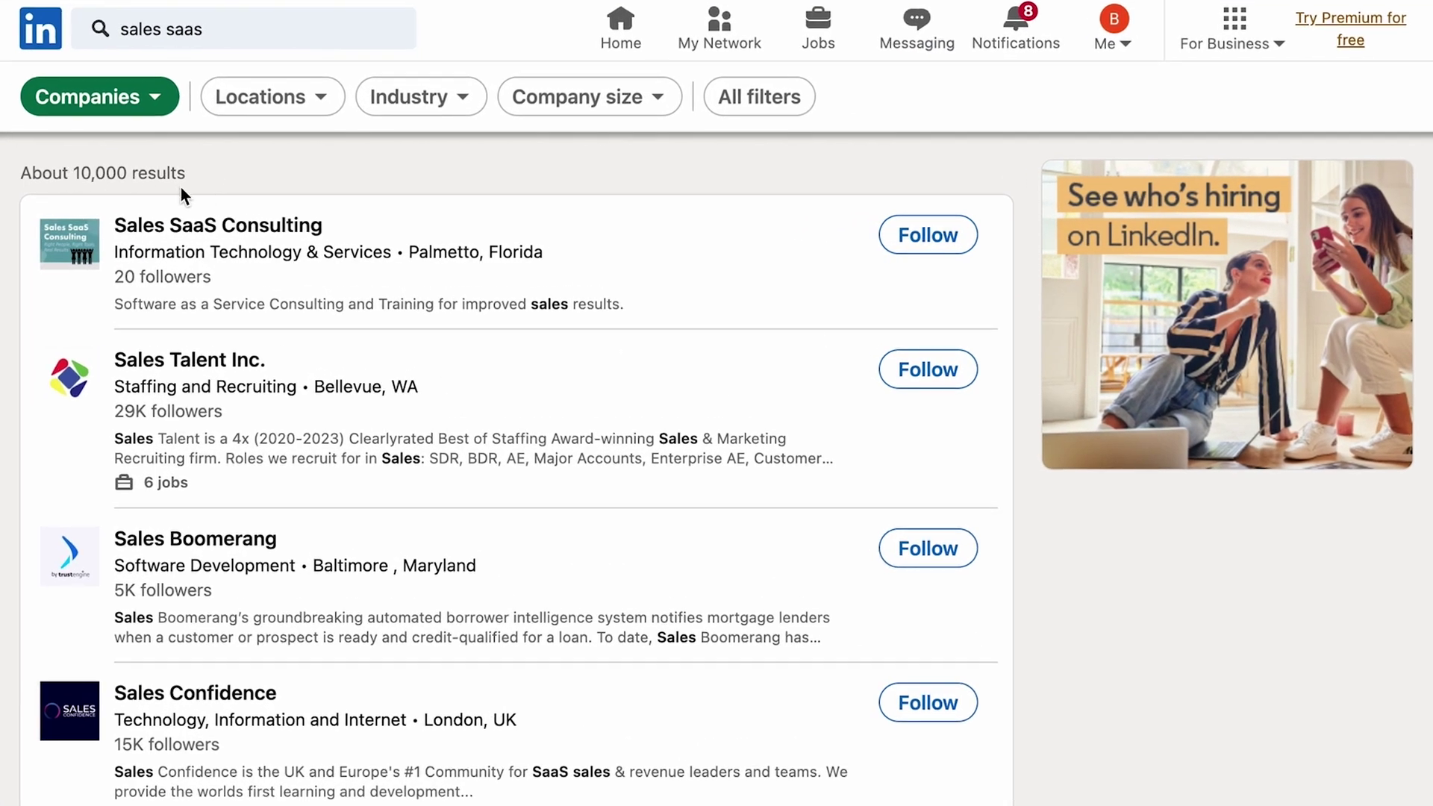
Step: Filter locations to Los Angeles Metropolitan Area and San Francisco Bay Area
click(312, 95)
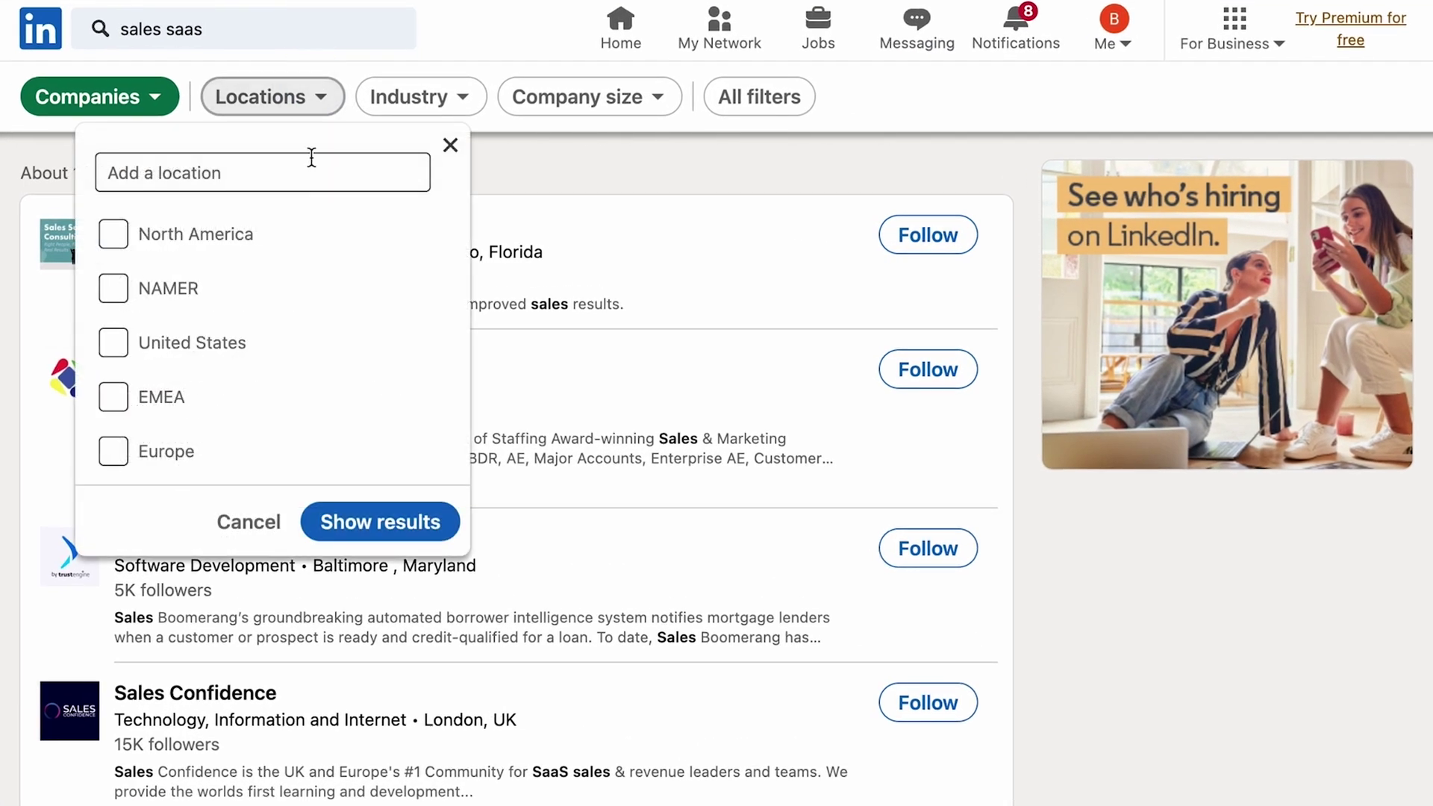
click(304, 179)
text(los ang)
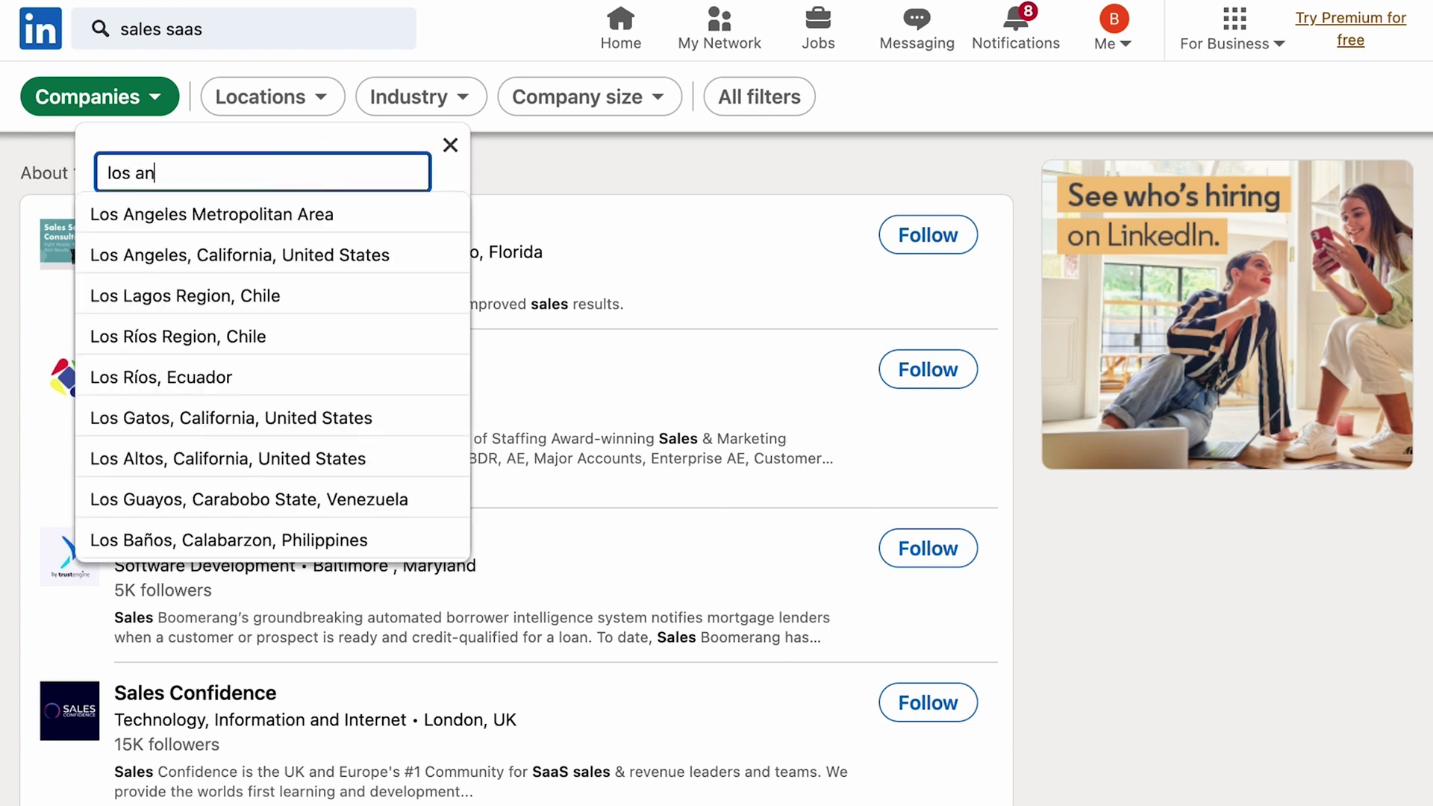
click(310, 218)
text(san)
click(361, 467)
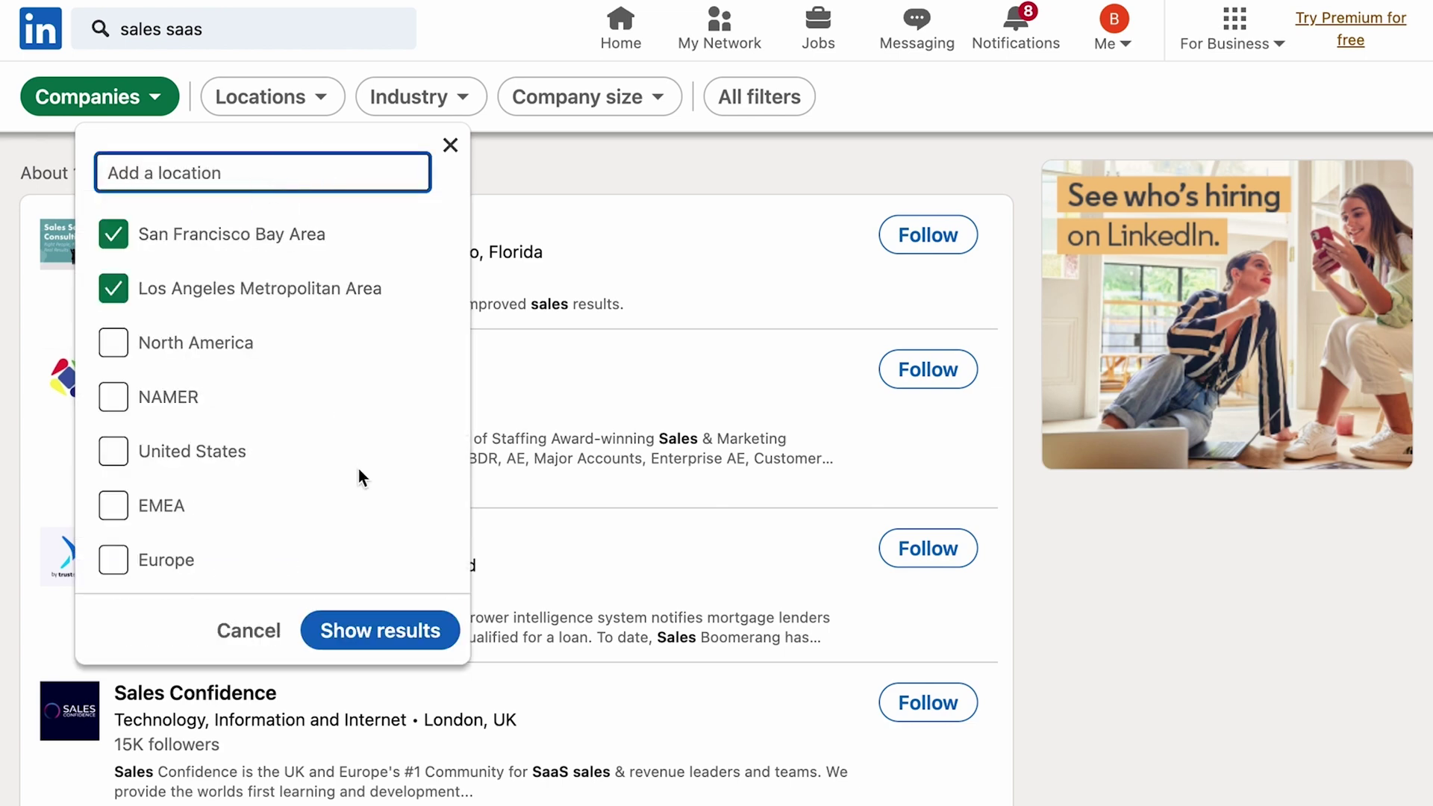
click(525, 159)
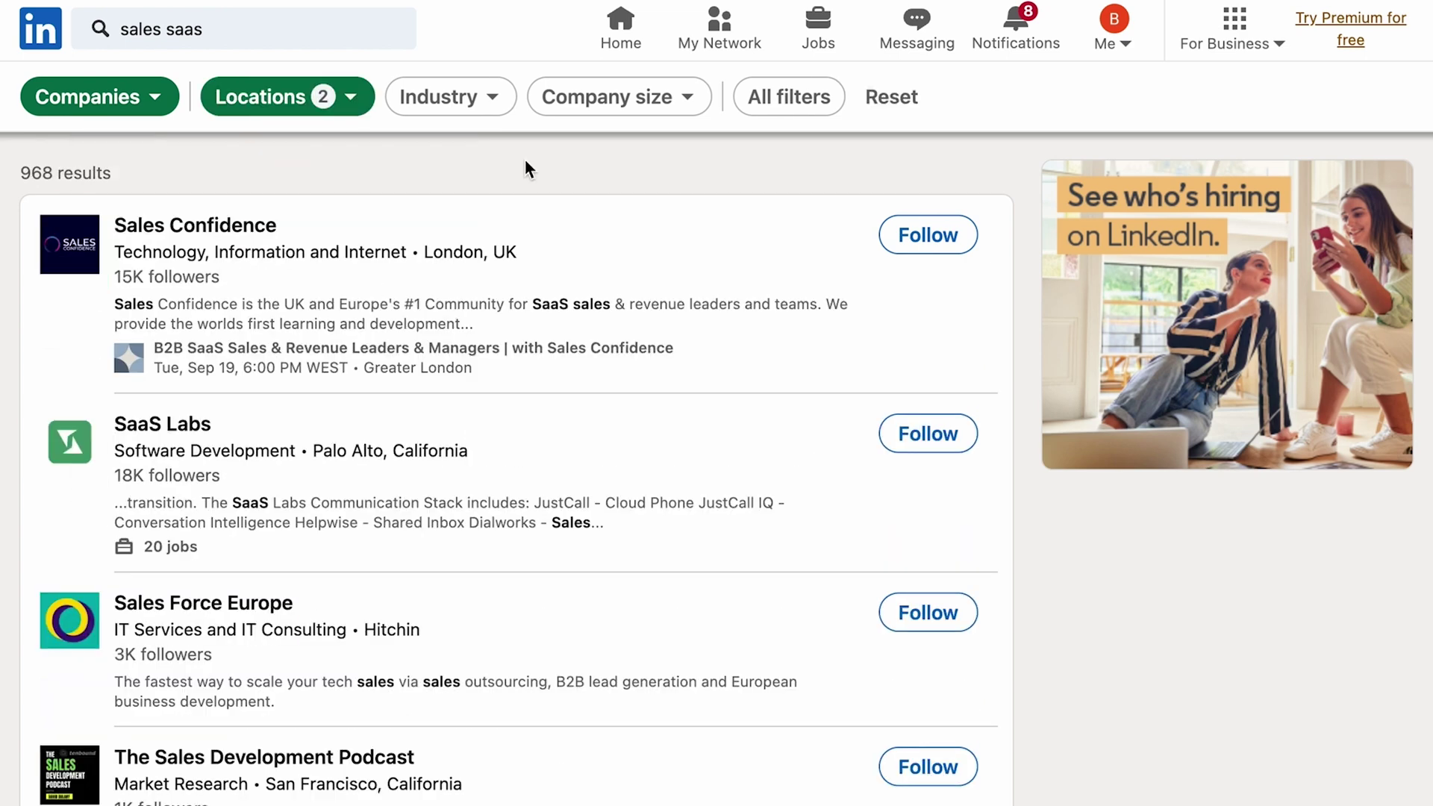
Step: Limit company size to 11-50 and 51-200 employees
click(638, 97)
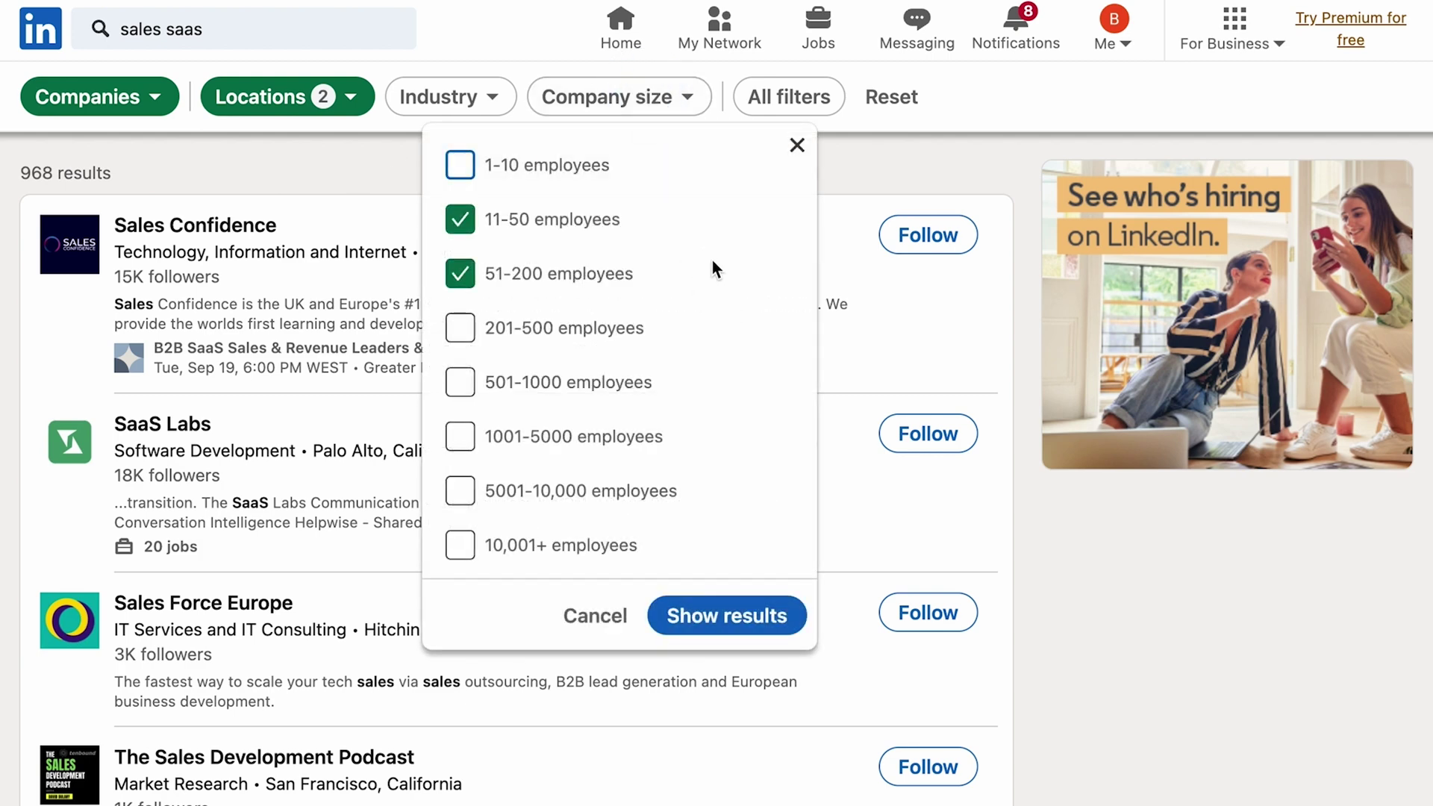
click(767, 623)
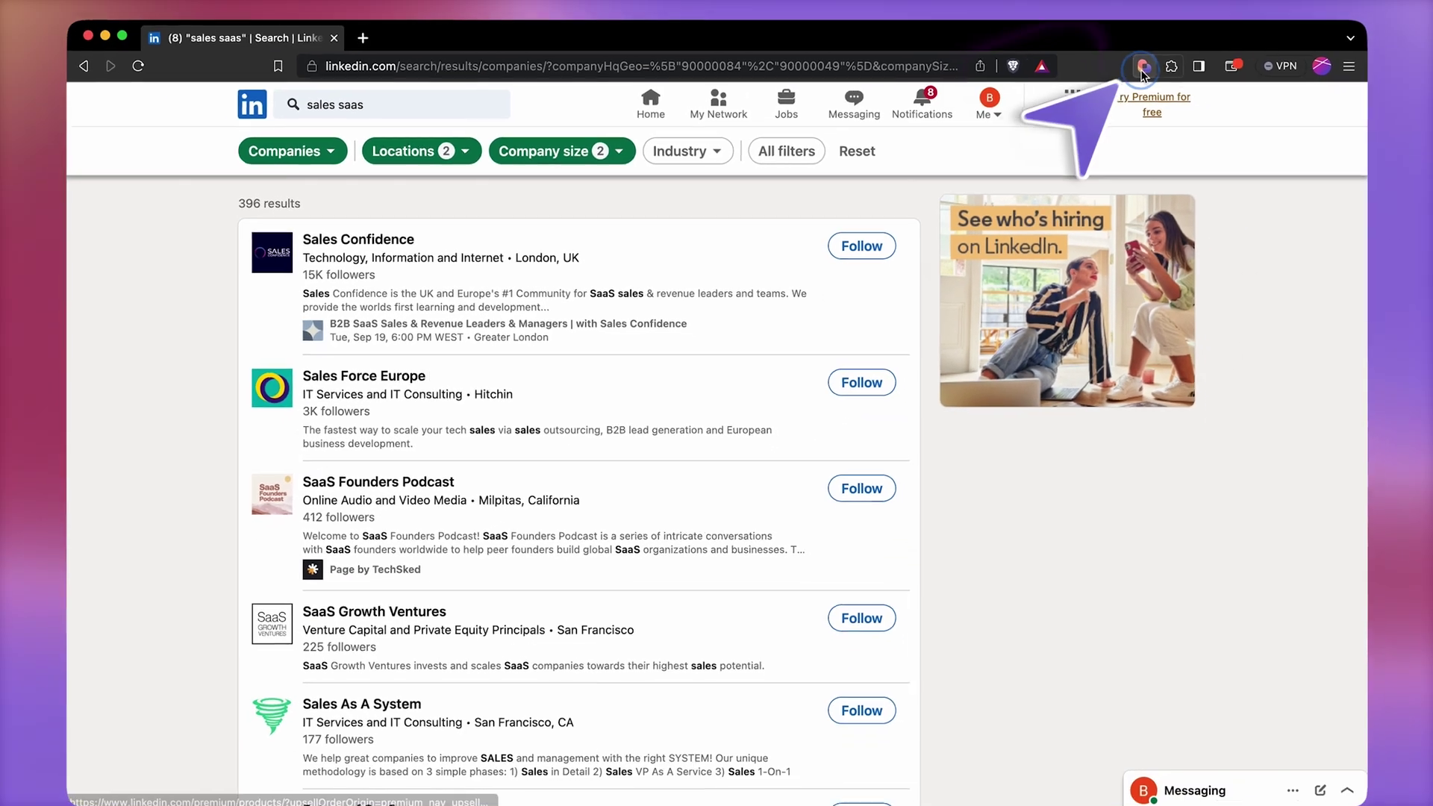
click(1139, 69)
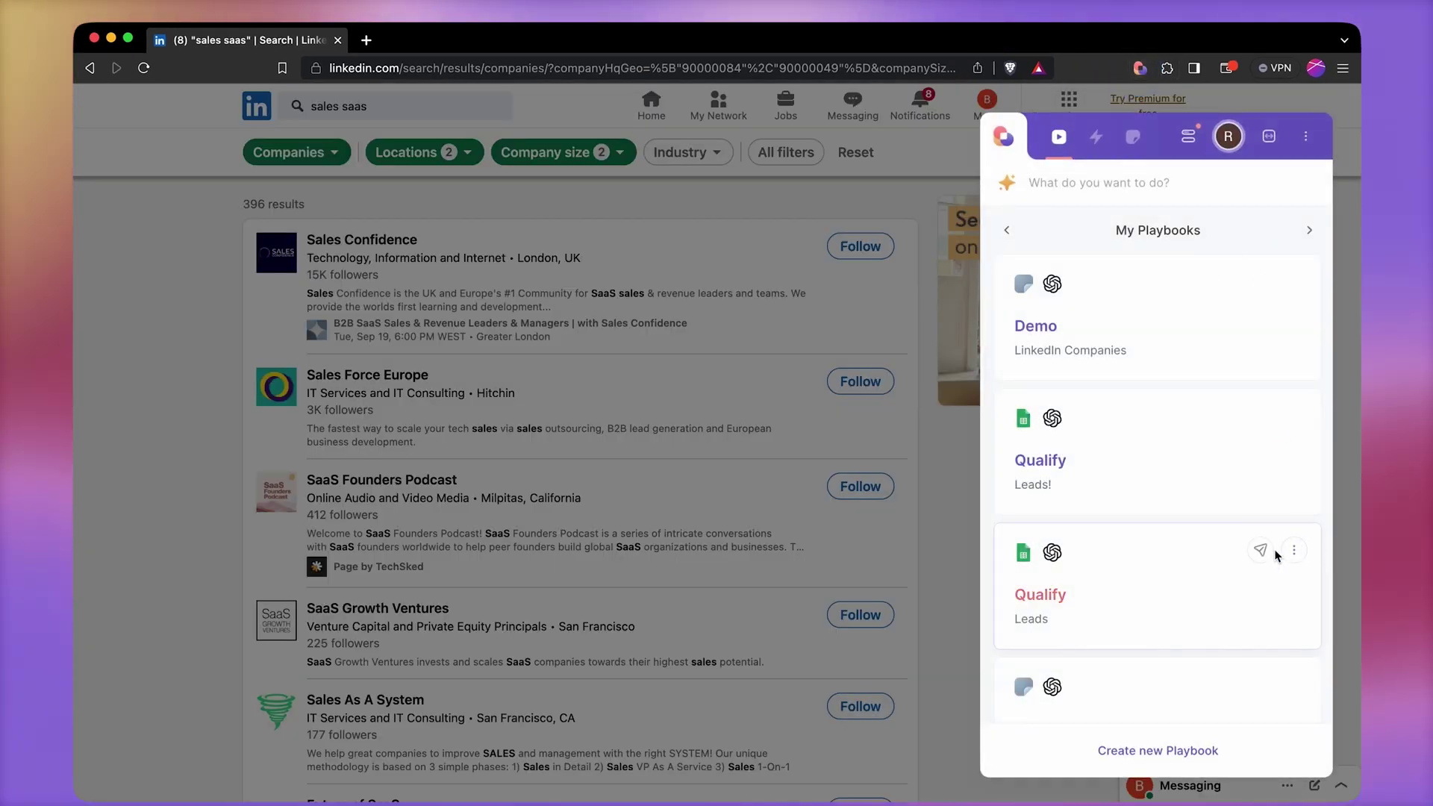
Step: Create a new playbook with a Scrape data on active tab step using the LinkedIn companies search results template
click(1224, 751)
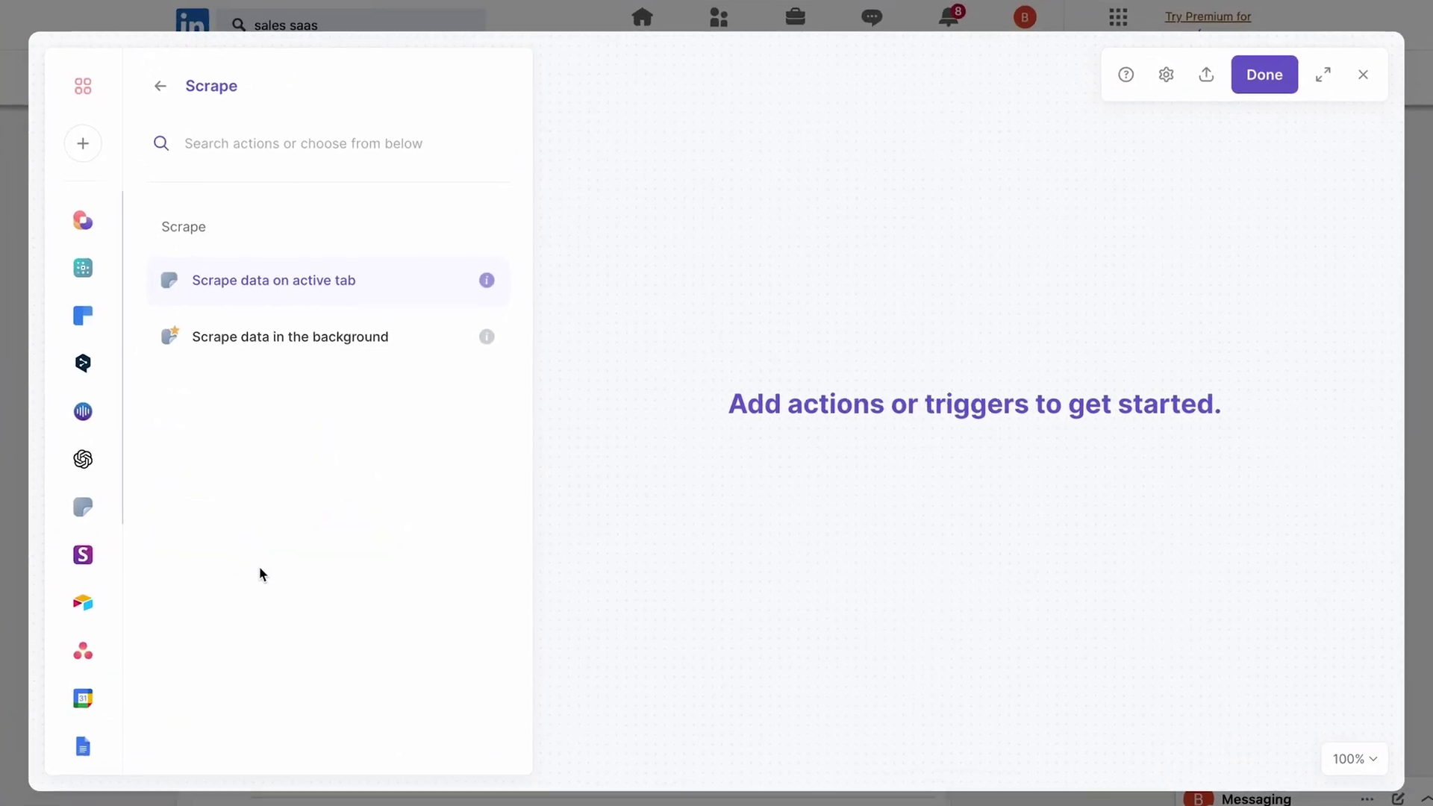
click(279, 290)
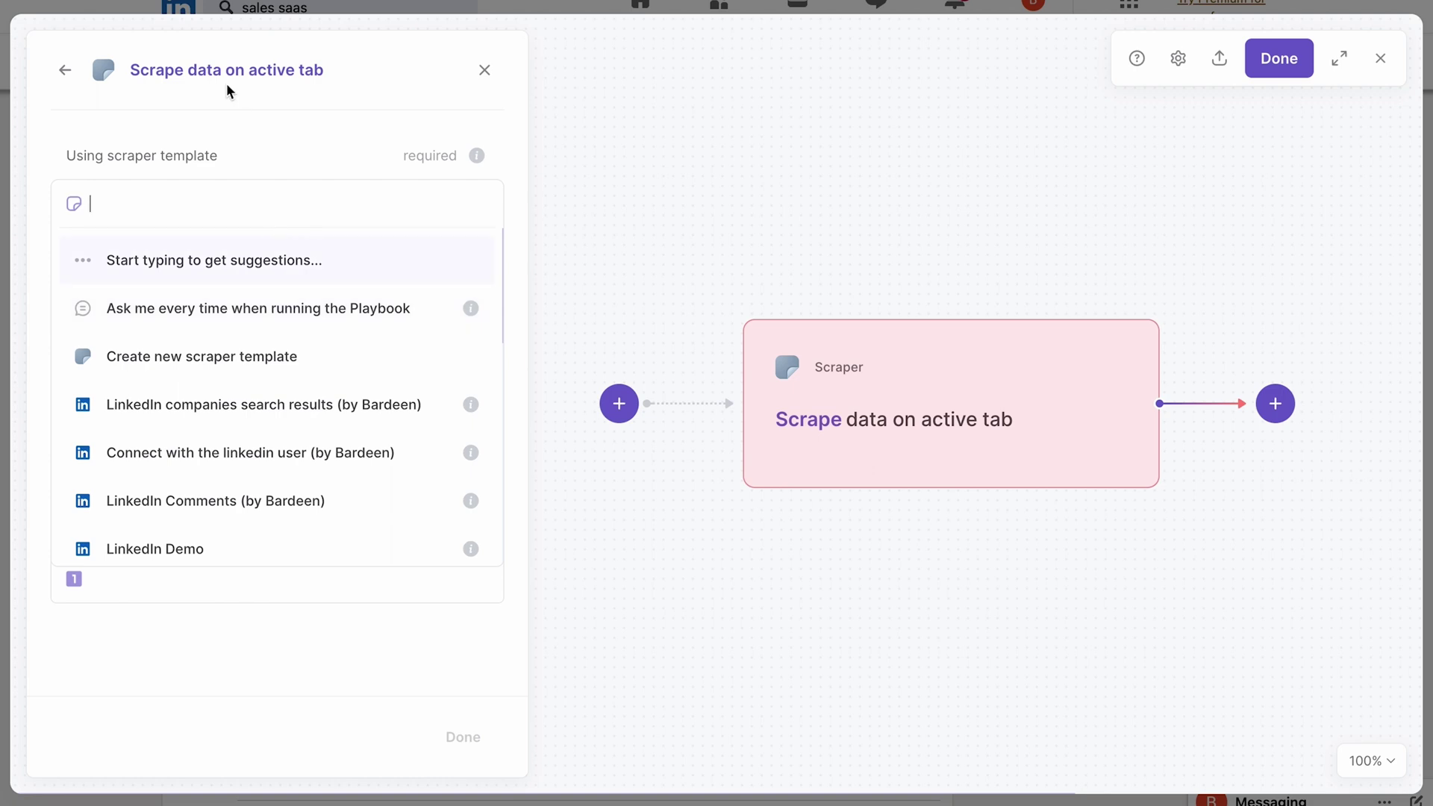
click(305, 159)
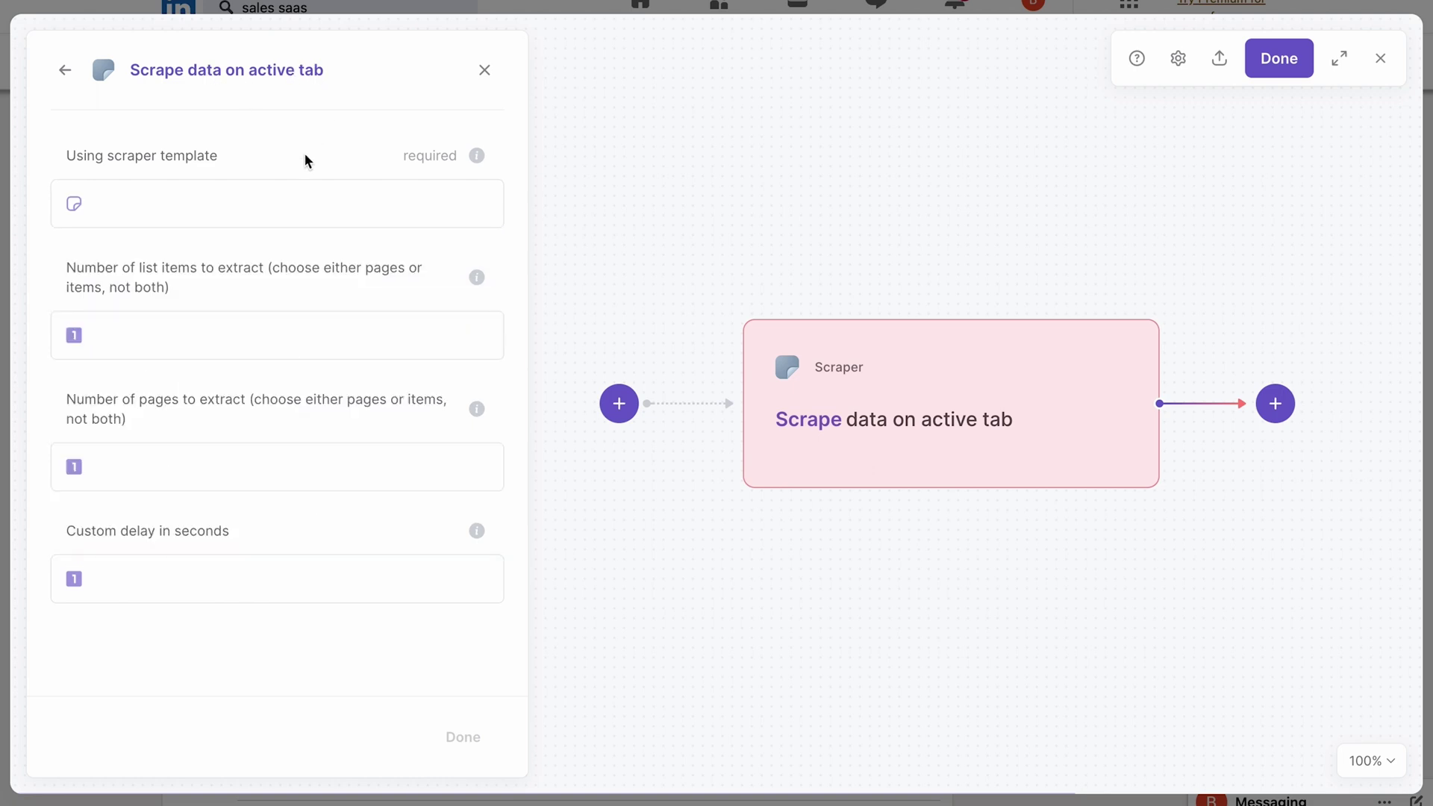
click(324, 196)
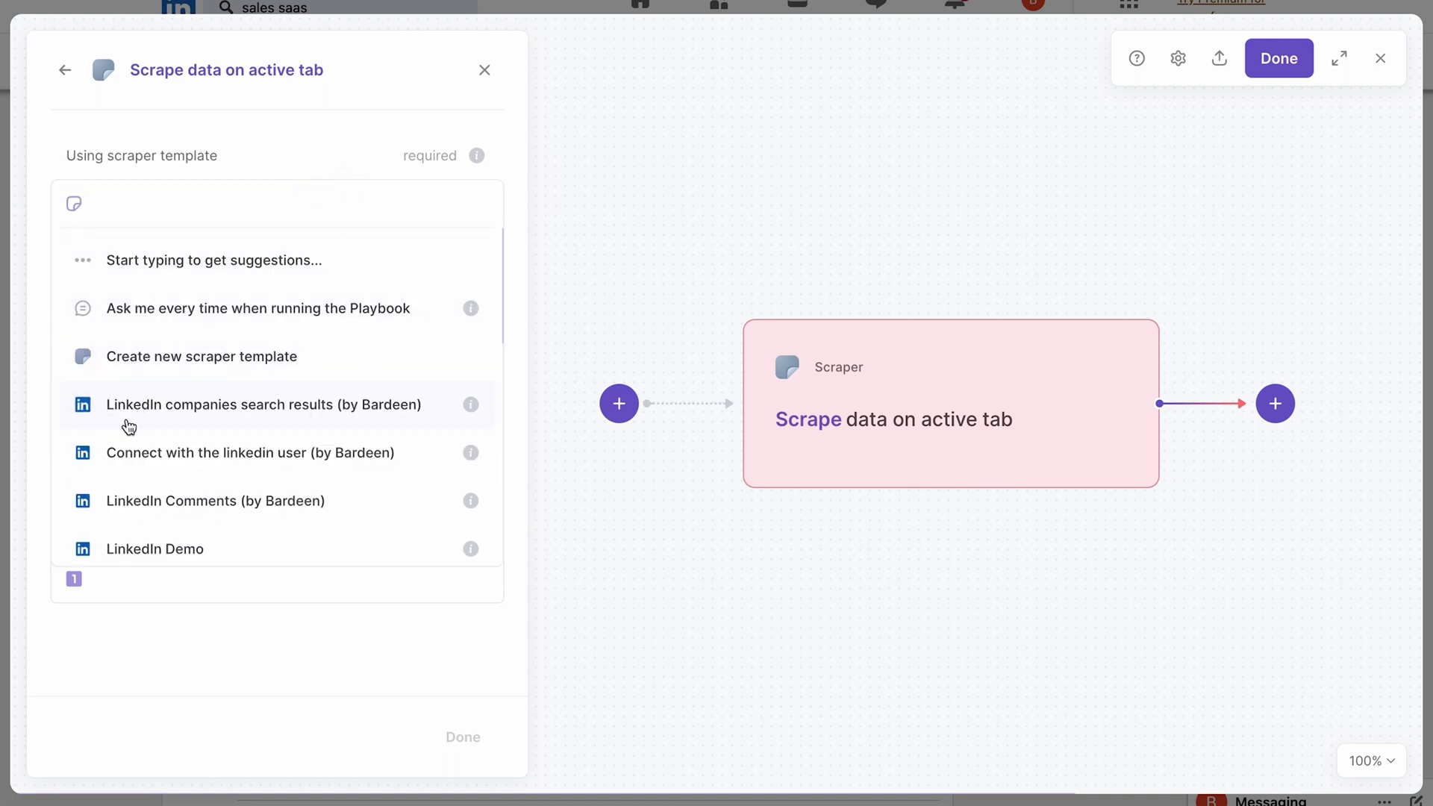
click(328, 423)
click(295, 323)
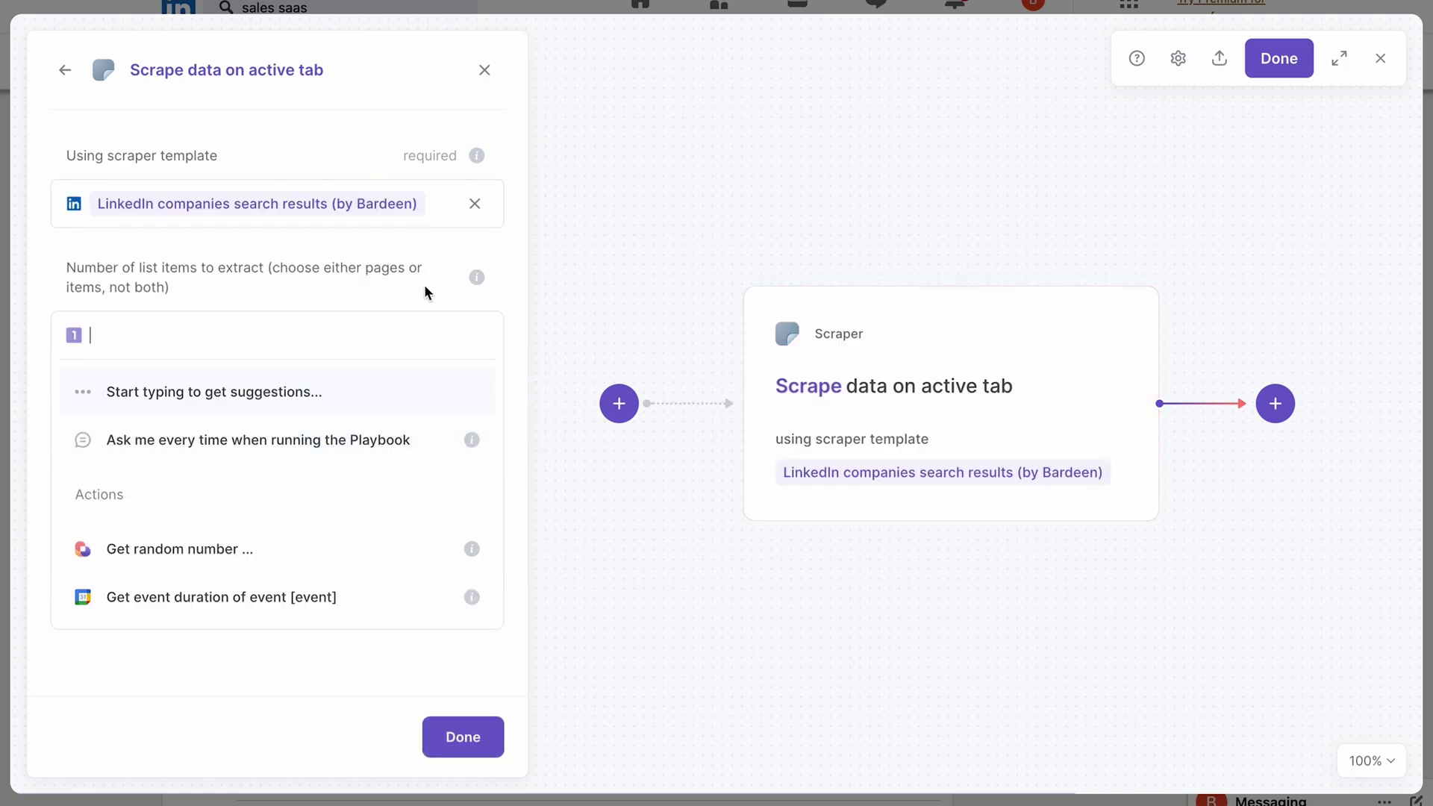
Step: Set the item count to 'Ask me every time', named '# of companies', and finish the scraper step
click(392, 302)
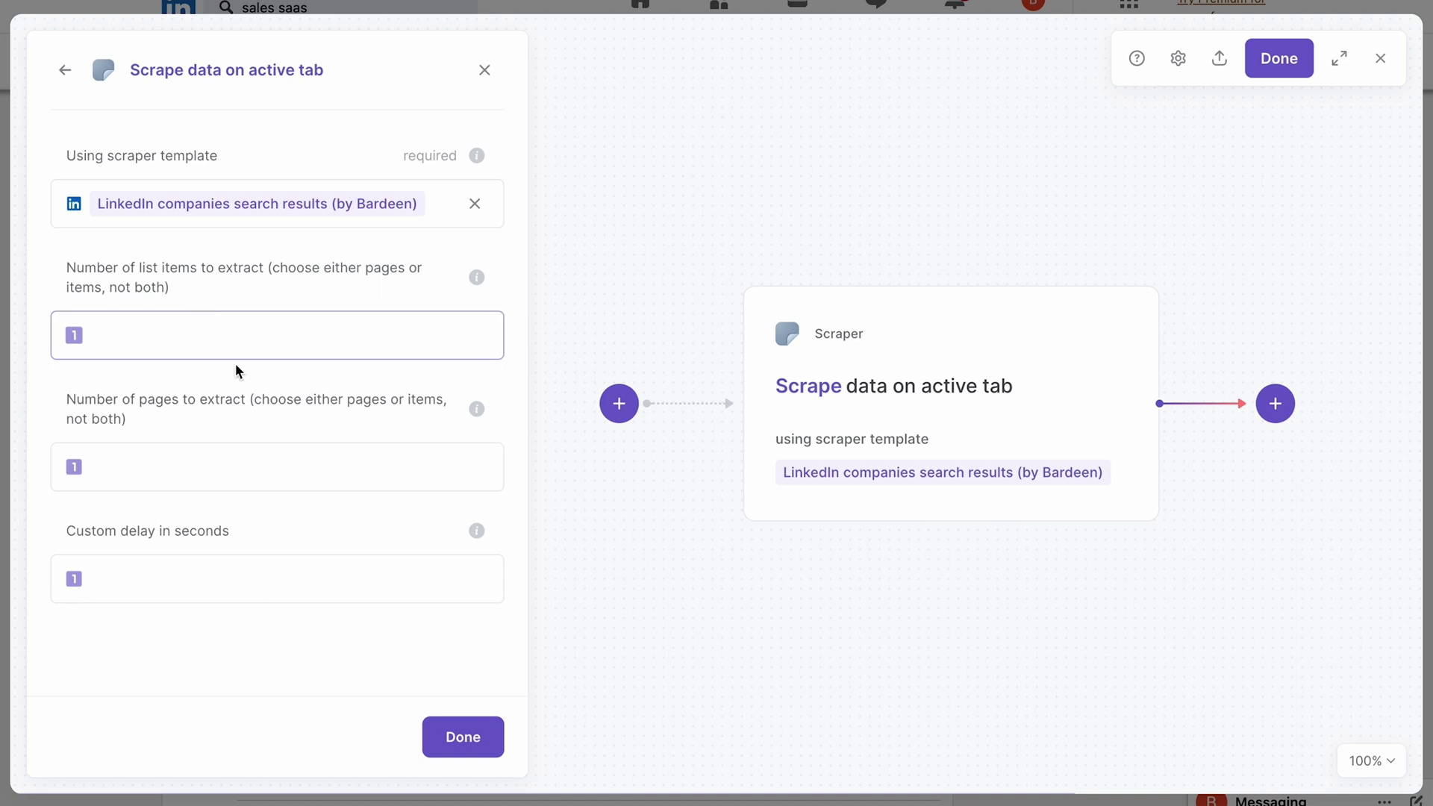
click(240, 344)
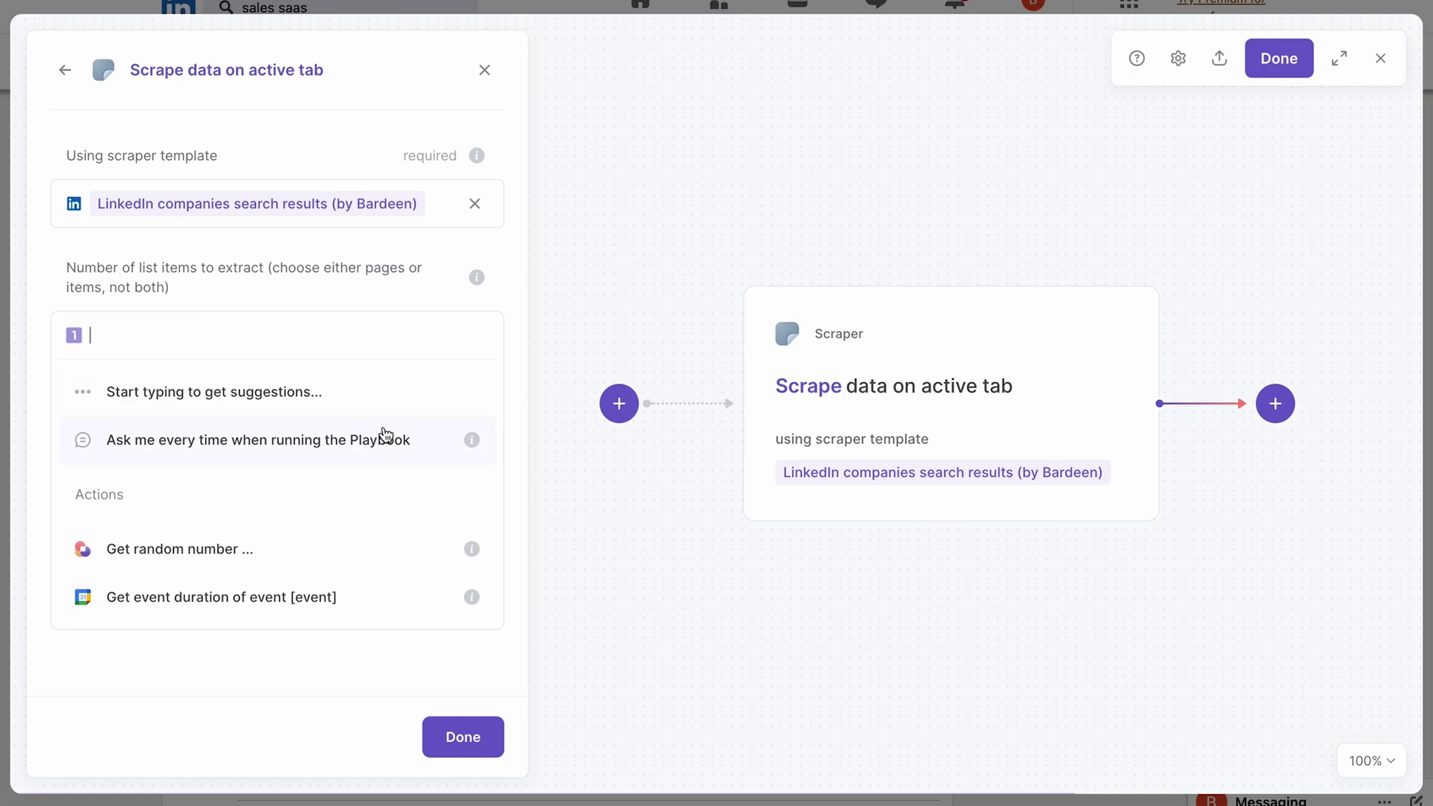
click(148, 458)
text(# of companies)
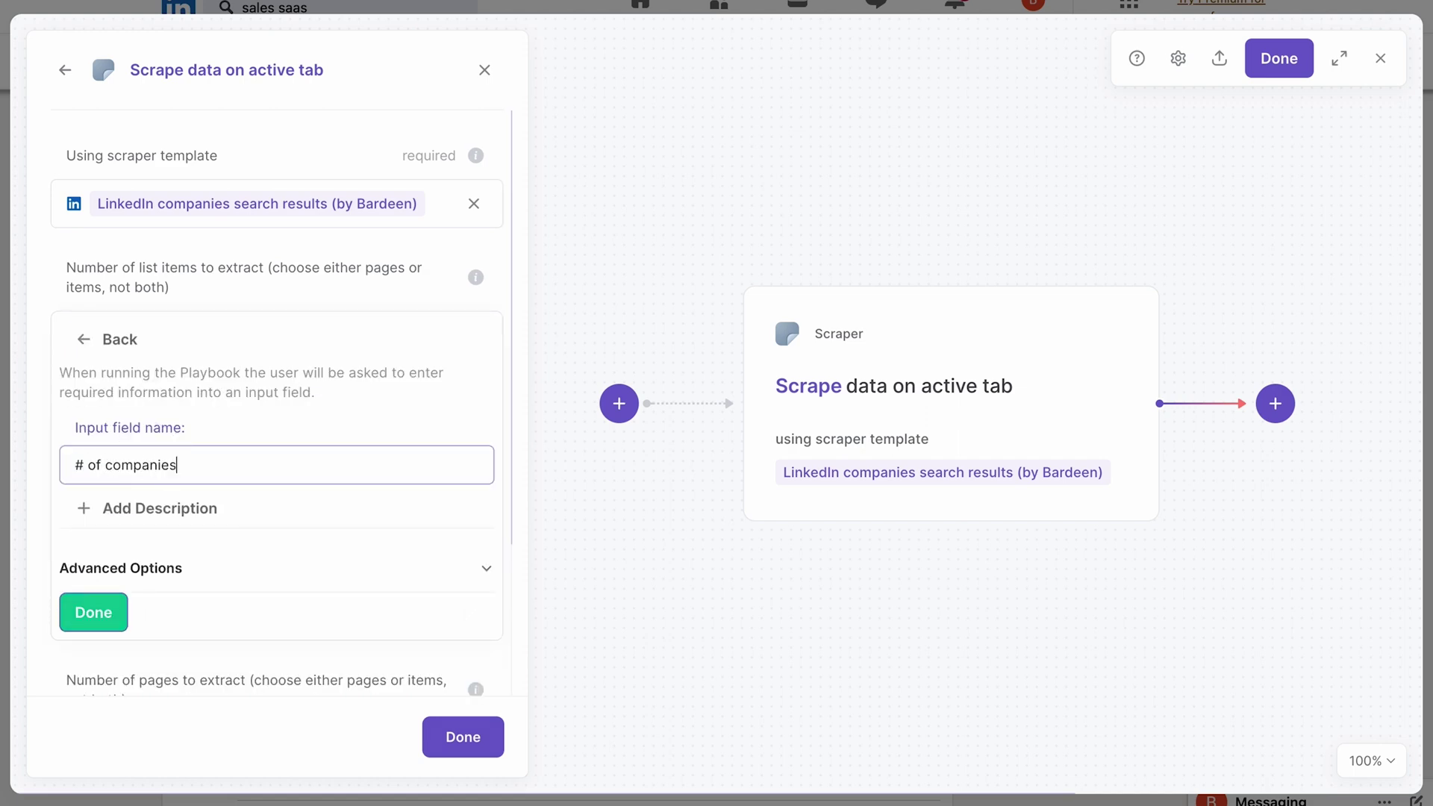
click(91, 610)
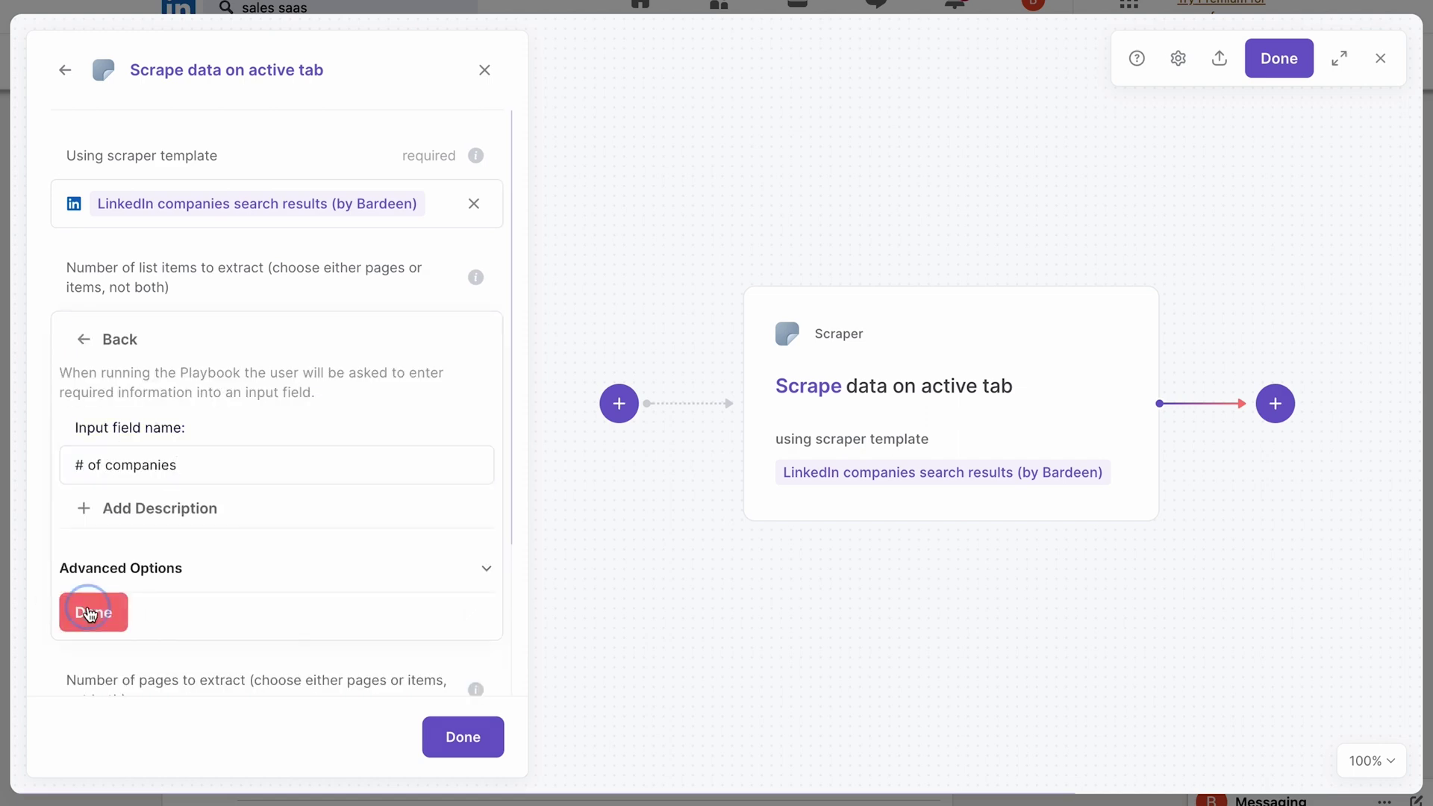
click(462, 737)
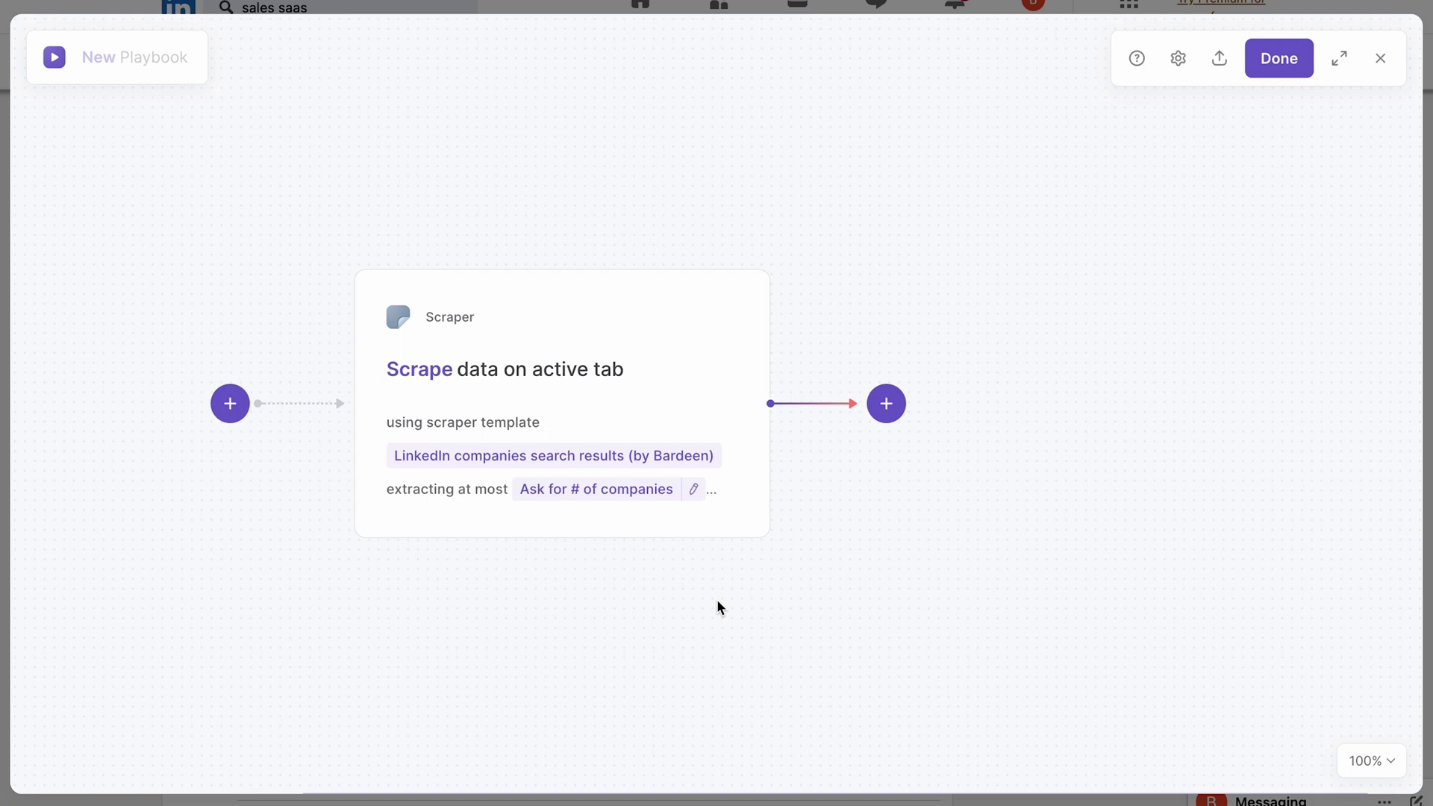
click(1283, 71)
Step: Name the playbook 'Linkedin Companies & Qualification' and save it
click(676, 386)
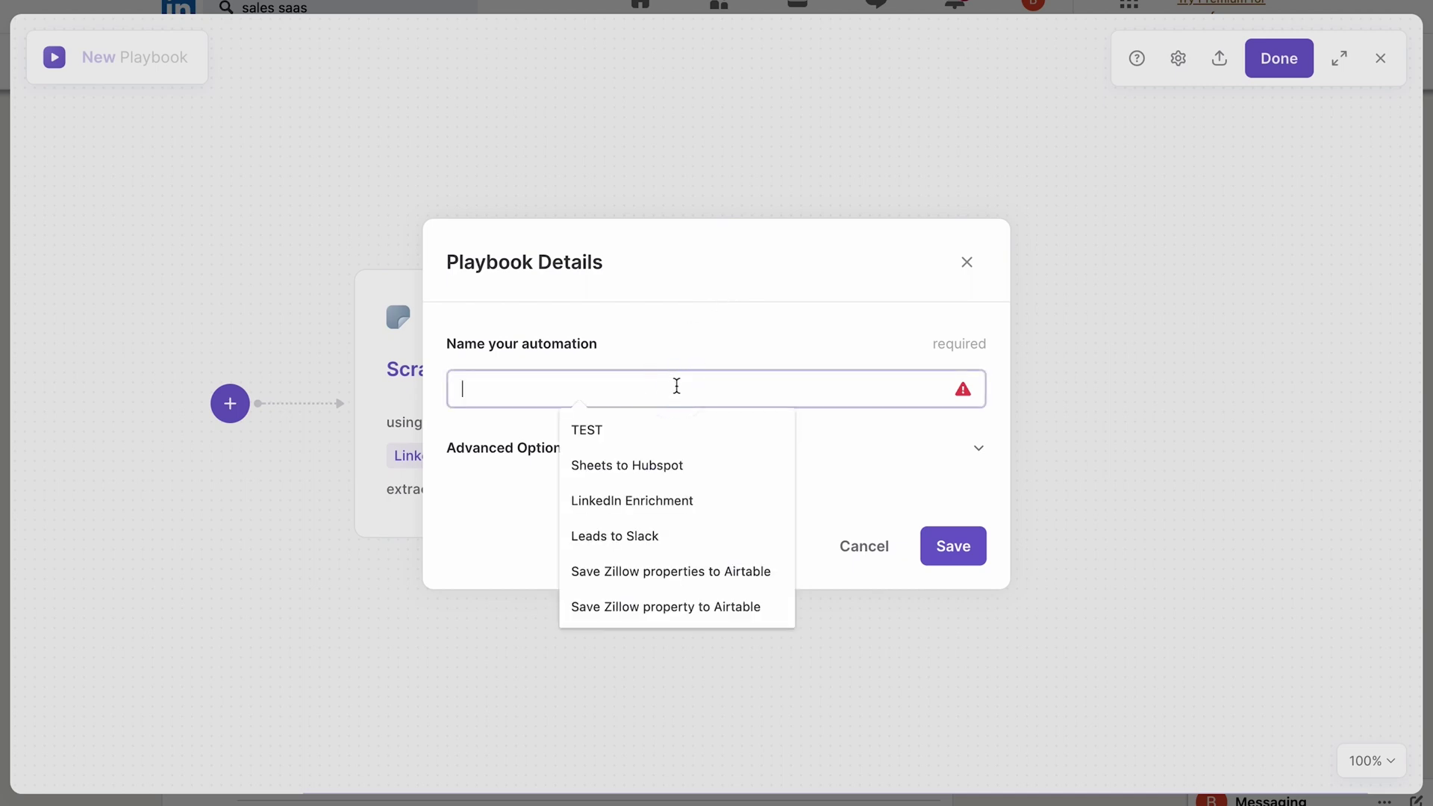
text(Linkedin )
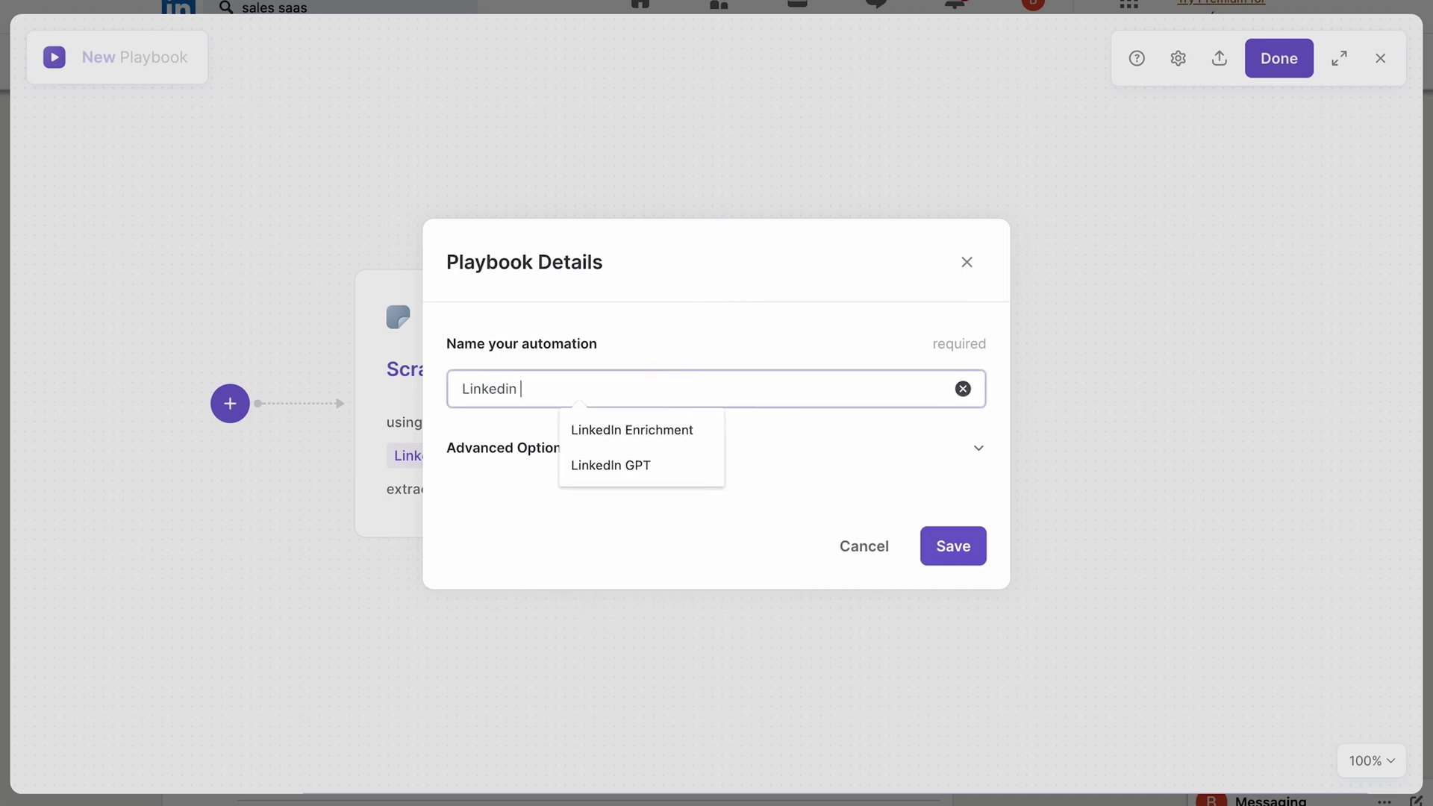
text(Companies & Qualification)
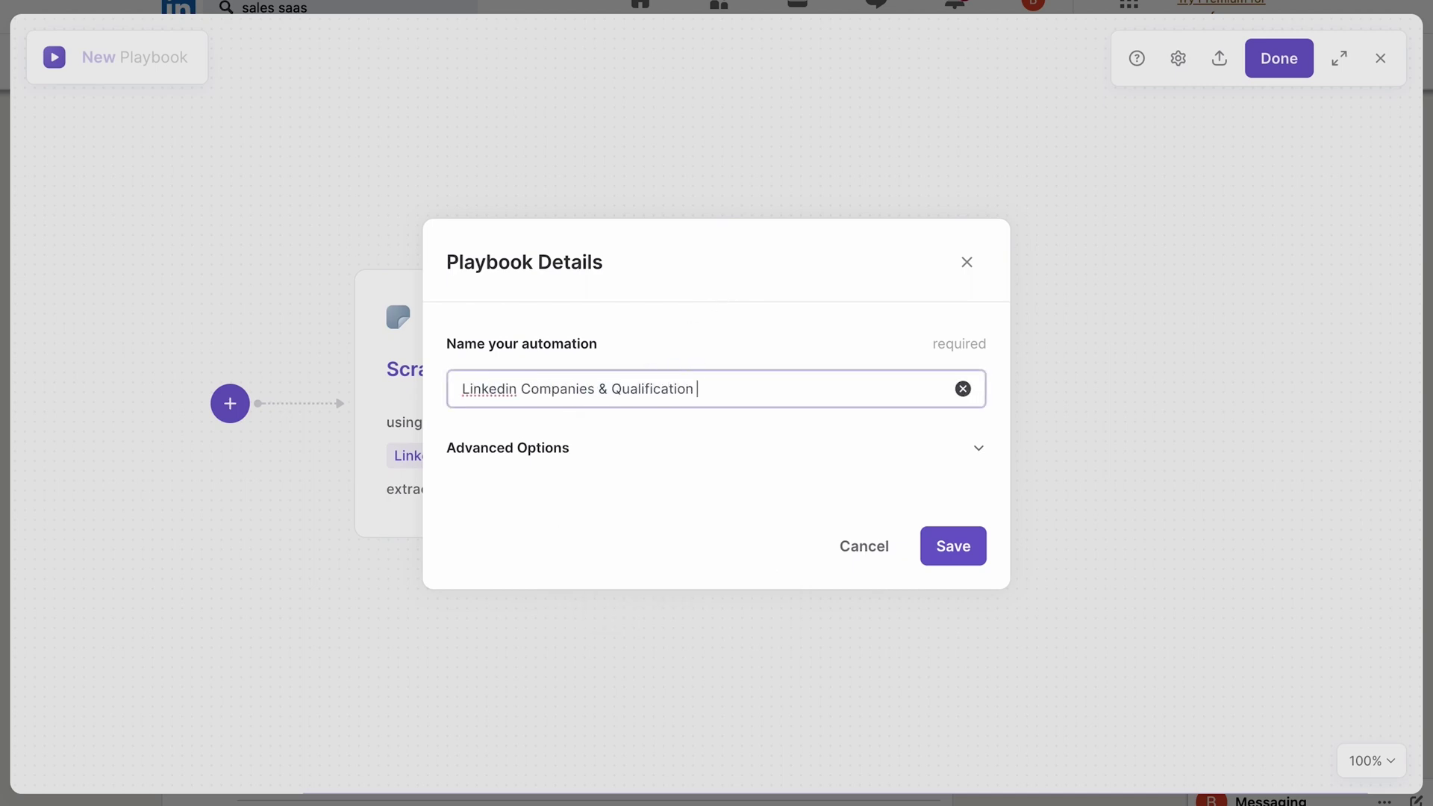
click(950, 544)
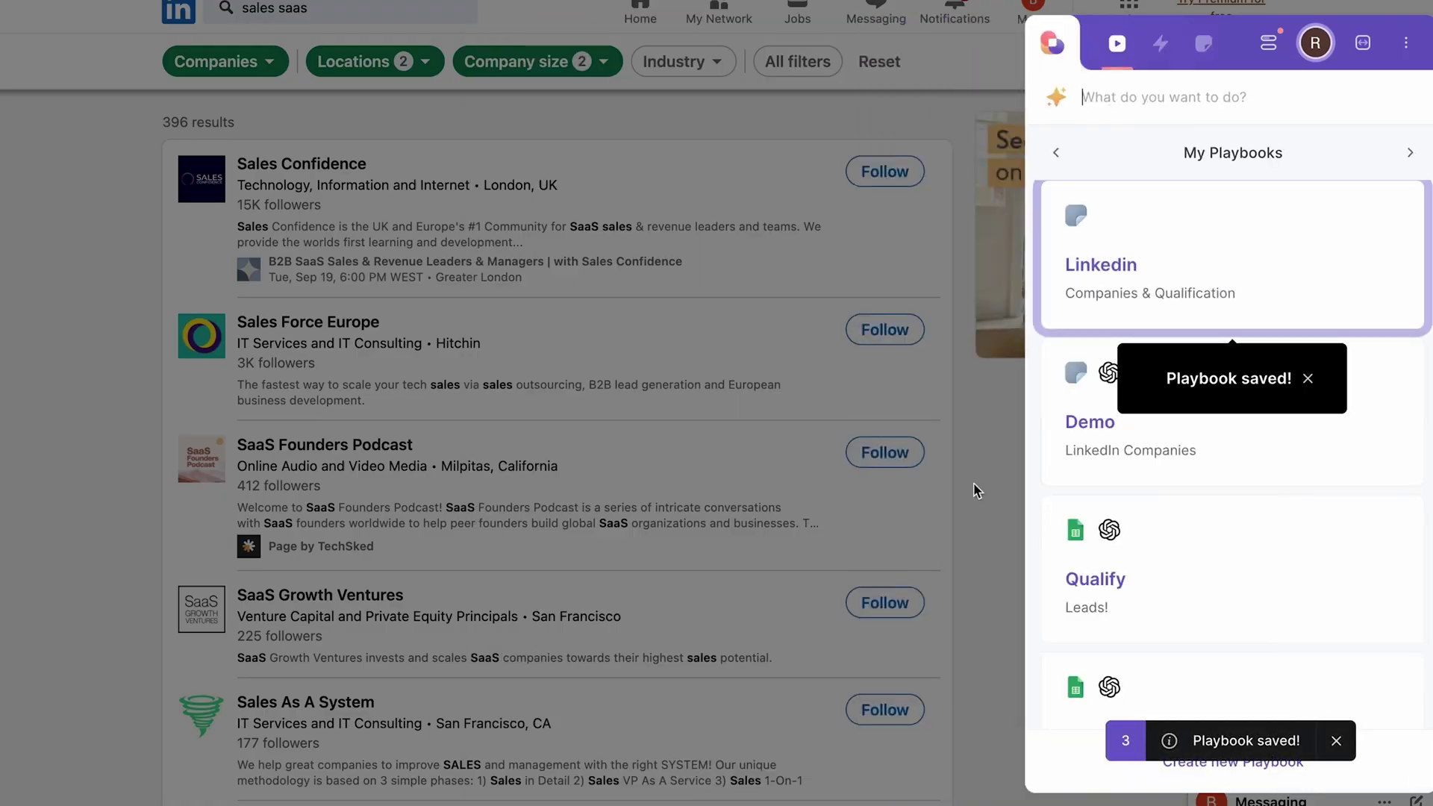
Step: Run the playbook for 5 companies, review the scraped rows, and reopen it in the builder
click(1250, 267)
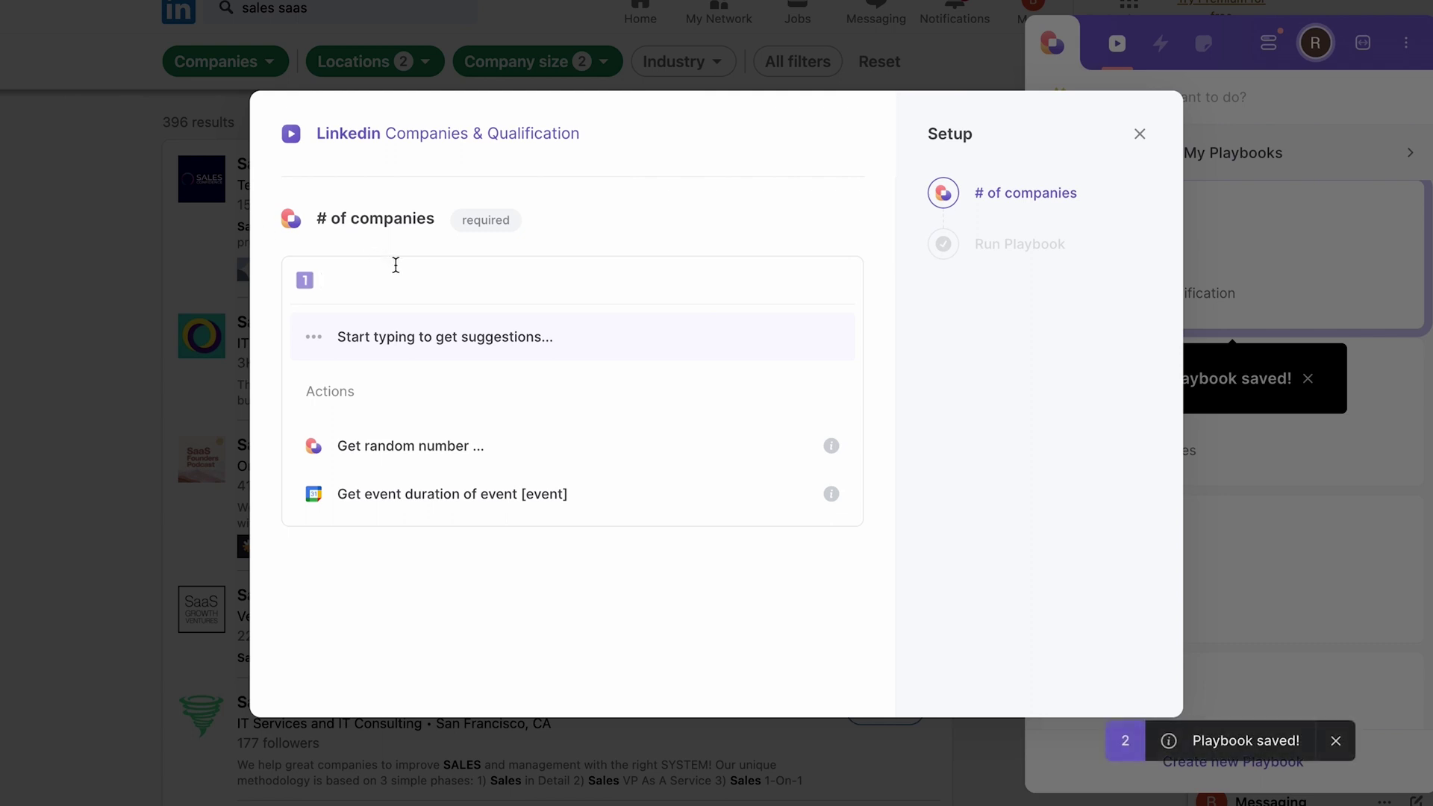
text(5)
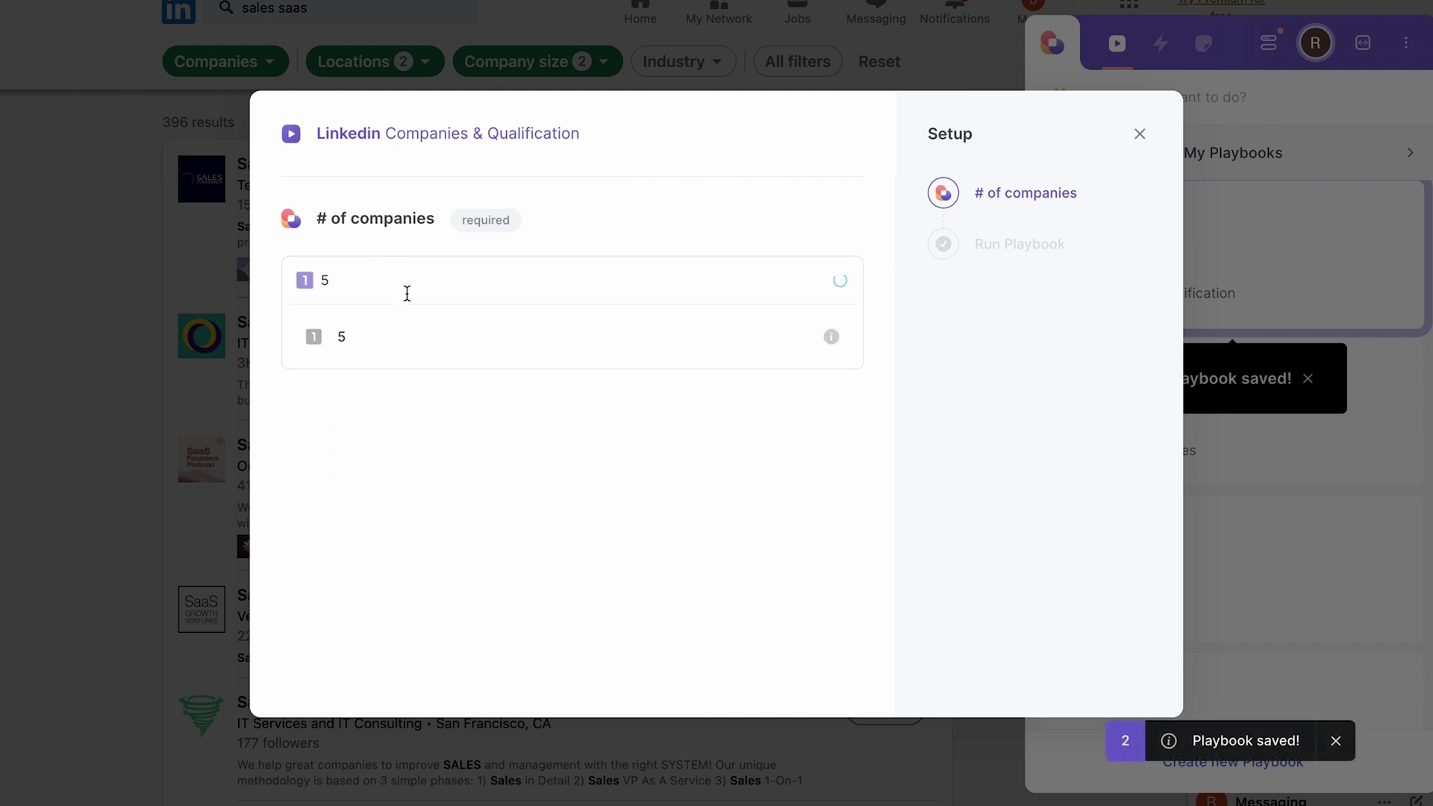
click(450, 333)
click(572, 448)
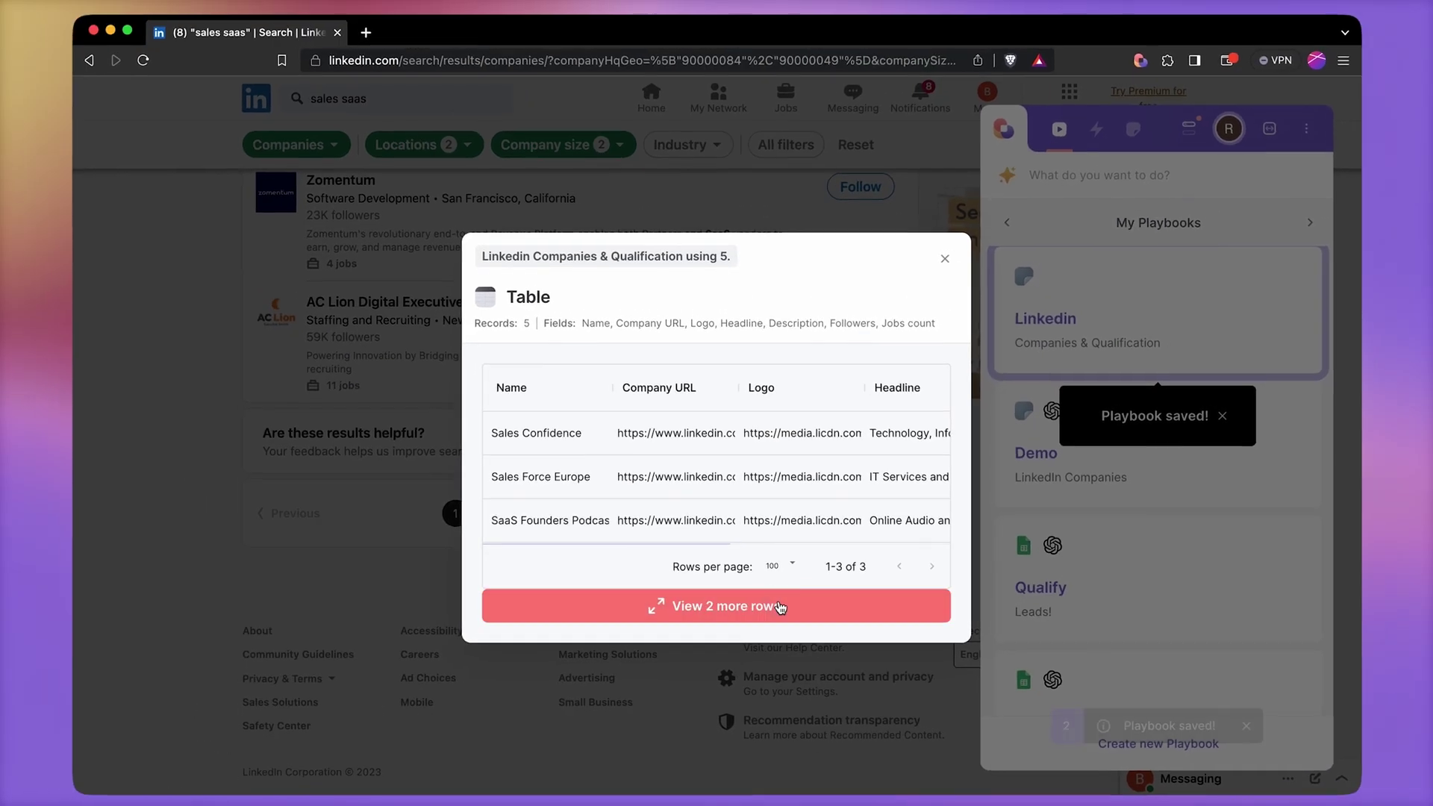
click(787, 603)
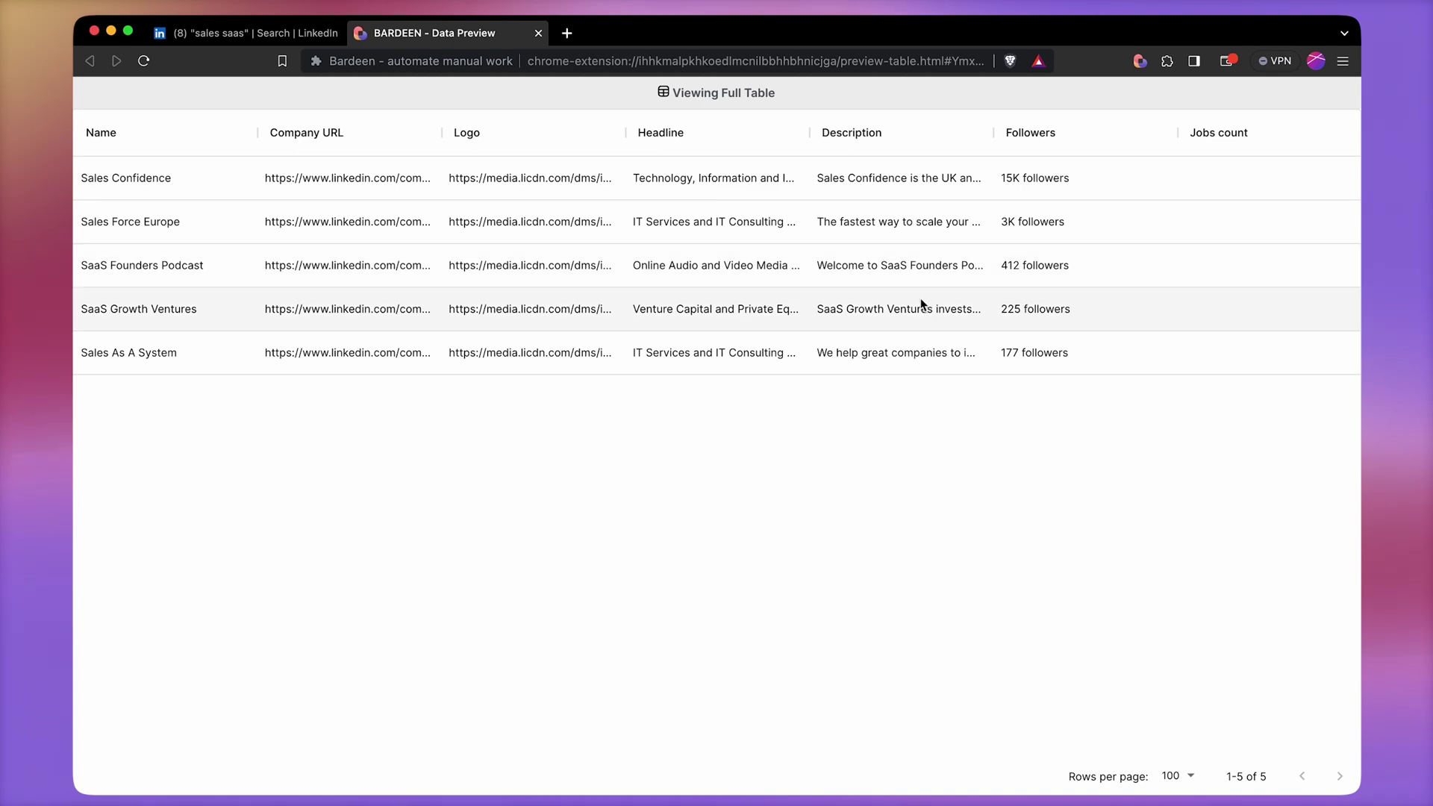
key(super+w)
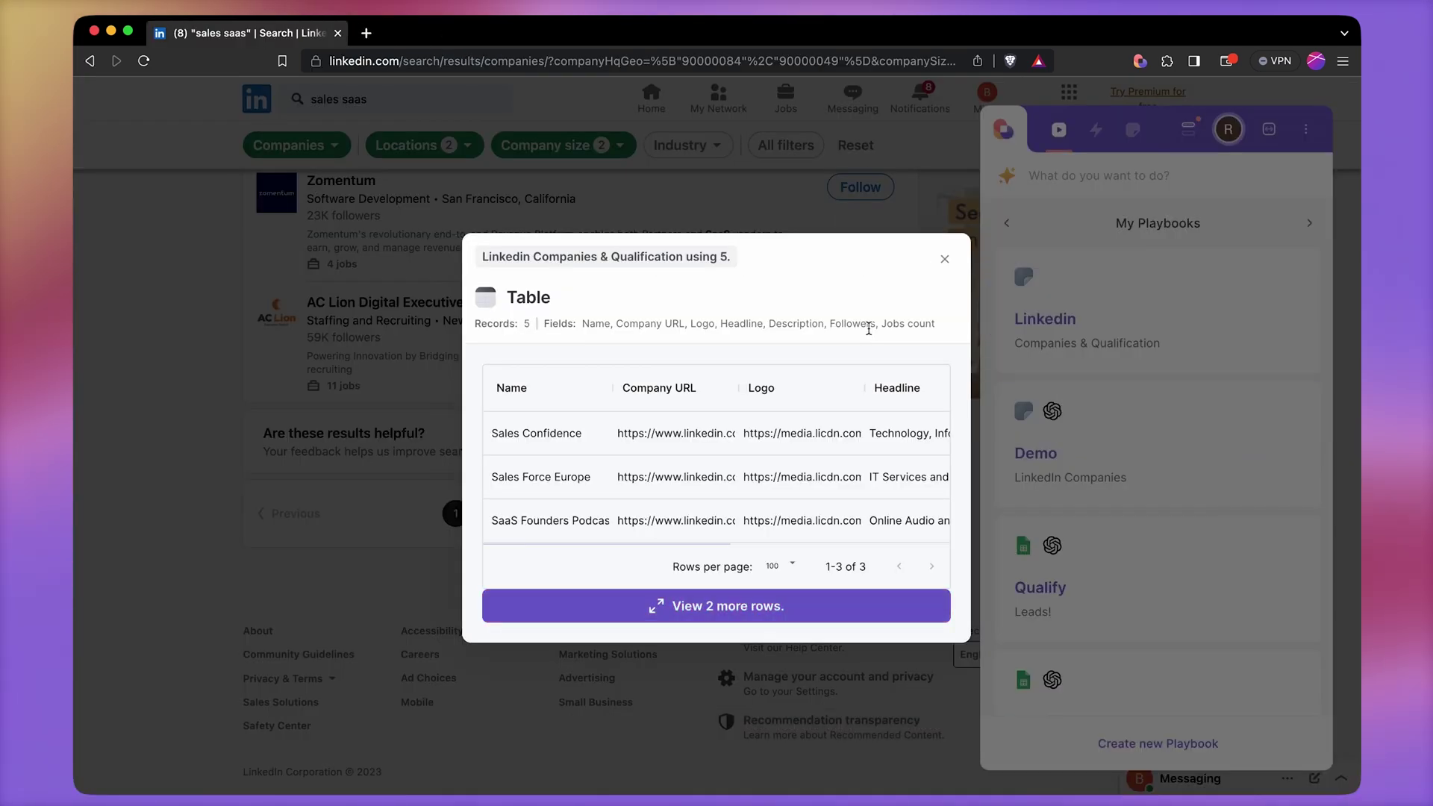
key(Escape)
click(1298, 286)
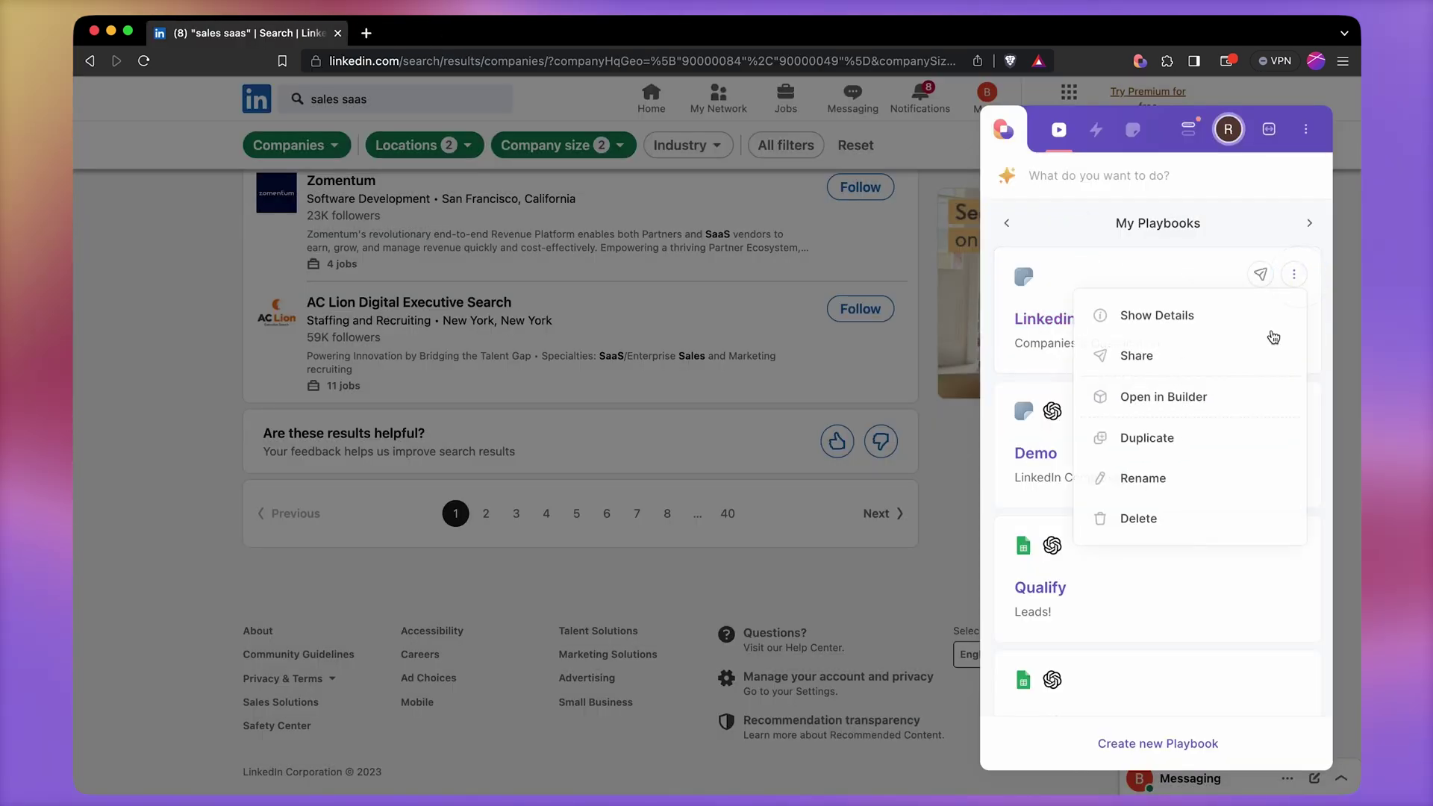
click(1223, 399)
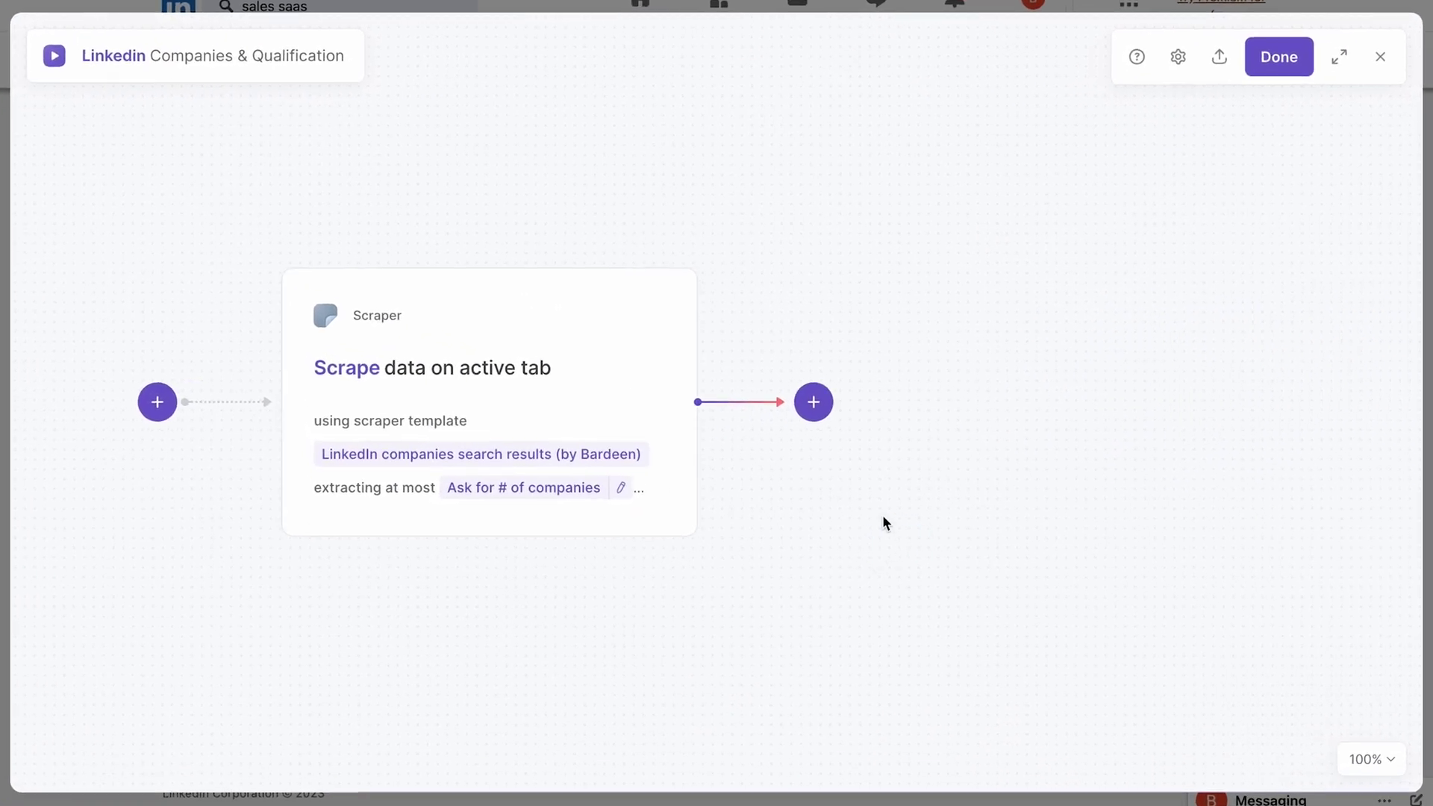
Step: Add a Get rows of a table step reading from the Scrape data on active tab table
click(829, 416)
click(849, 464)
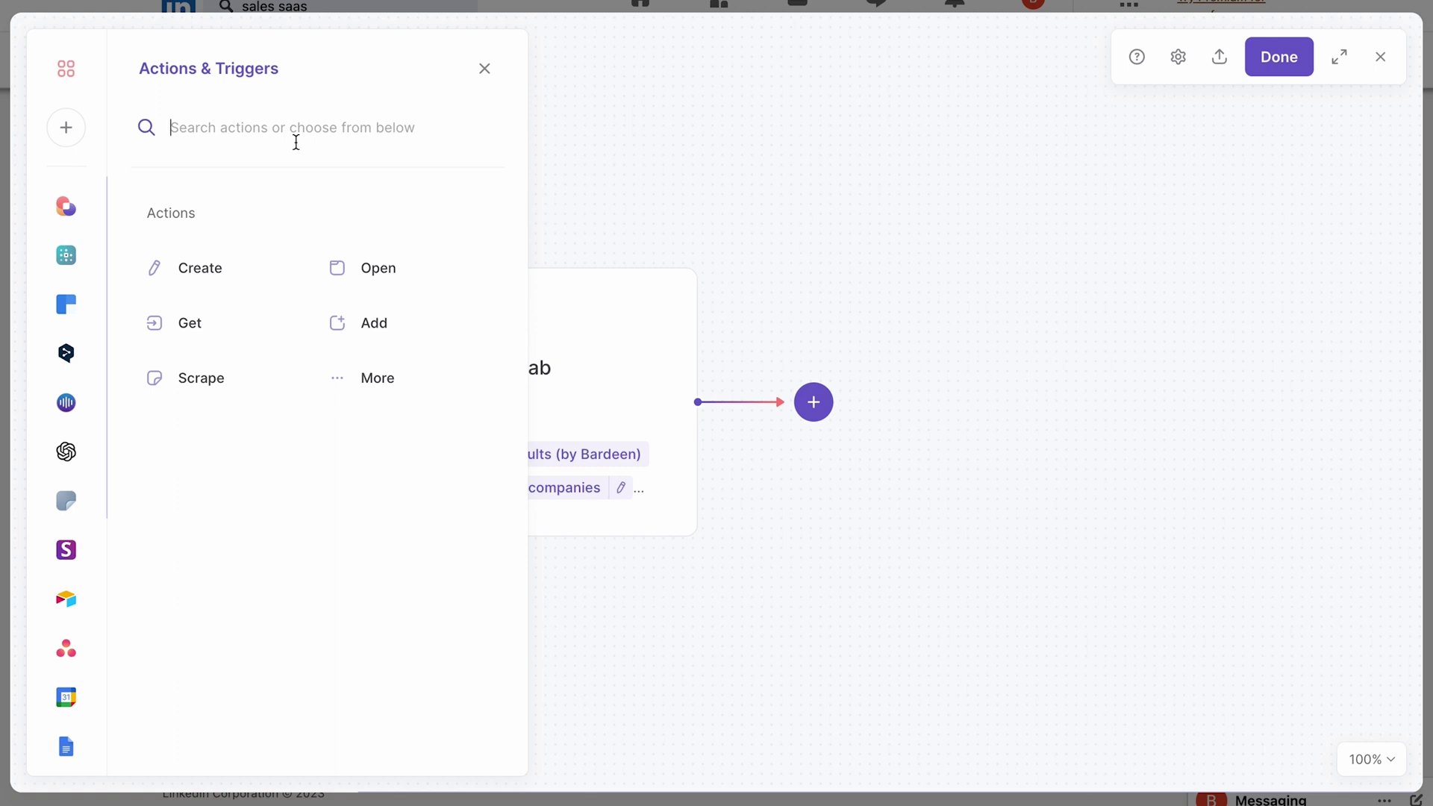
text(get )
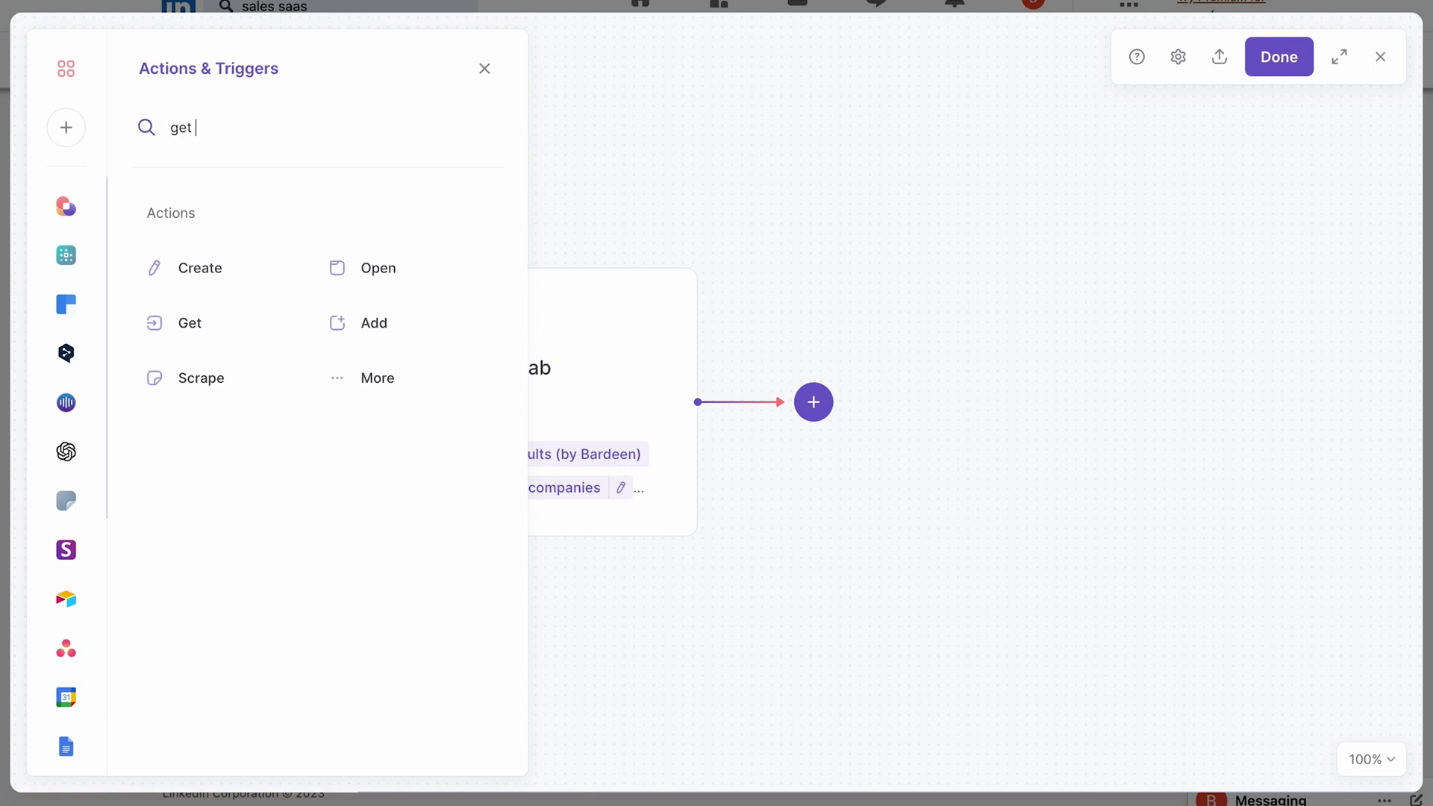
text(rows from)
click(318, 323)
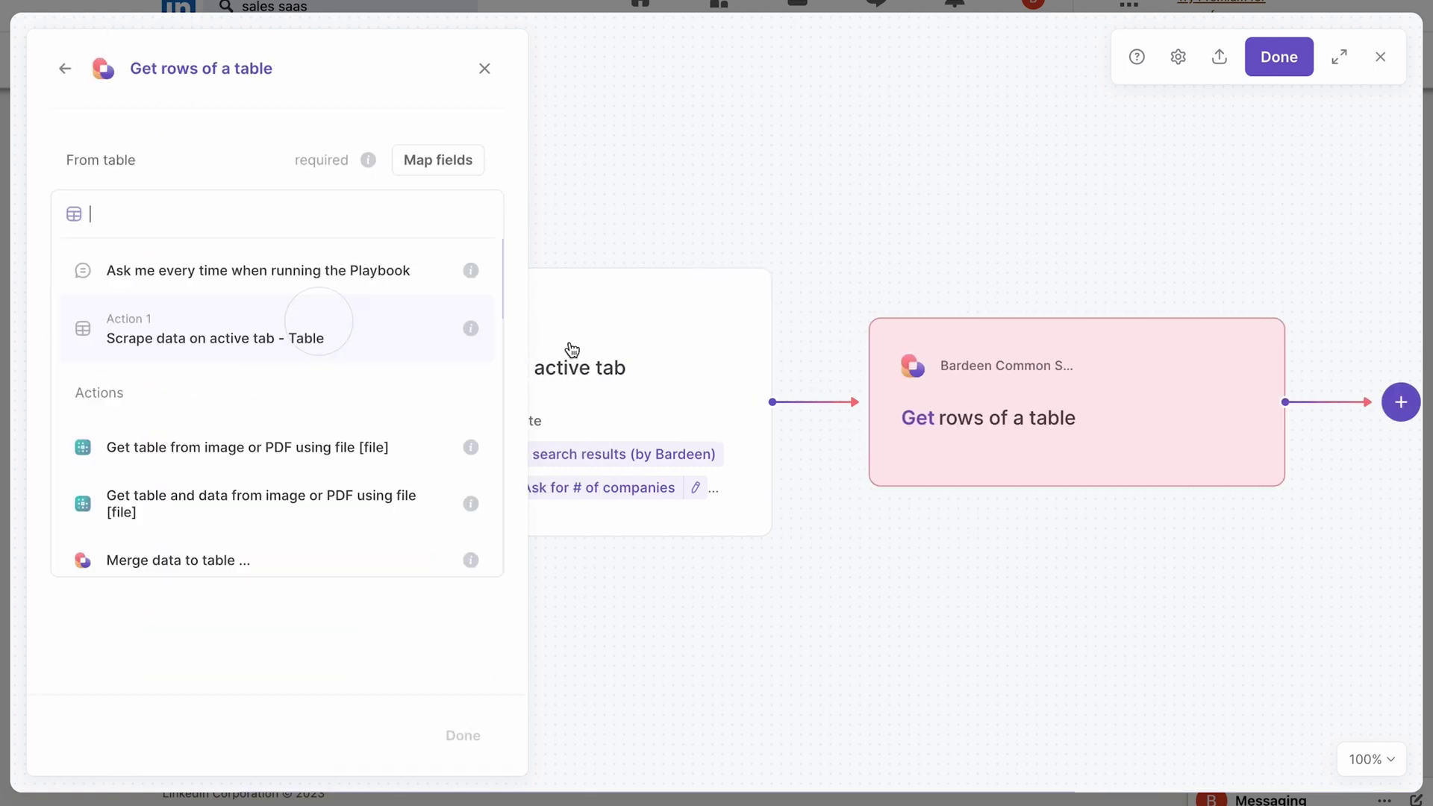
click(343, 321)
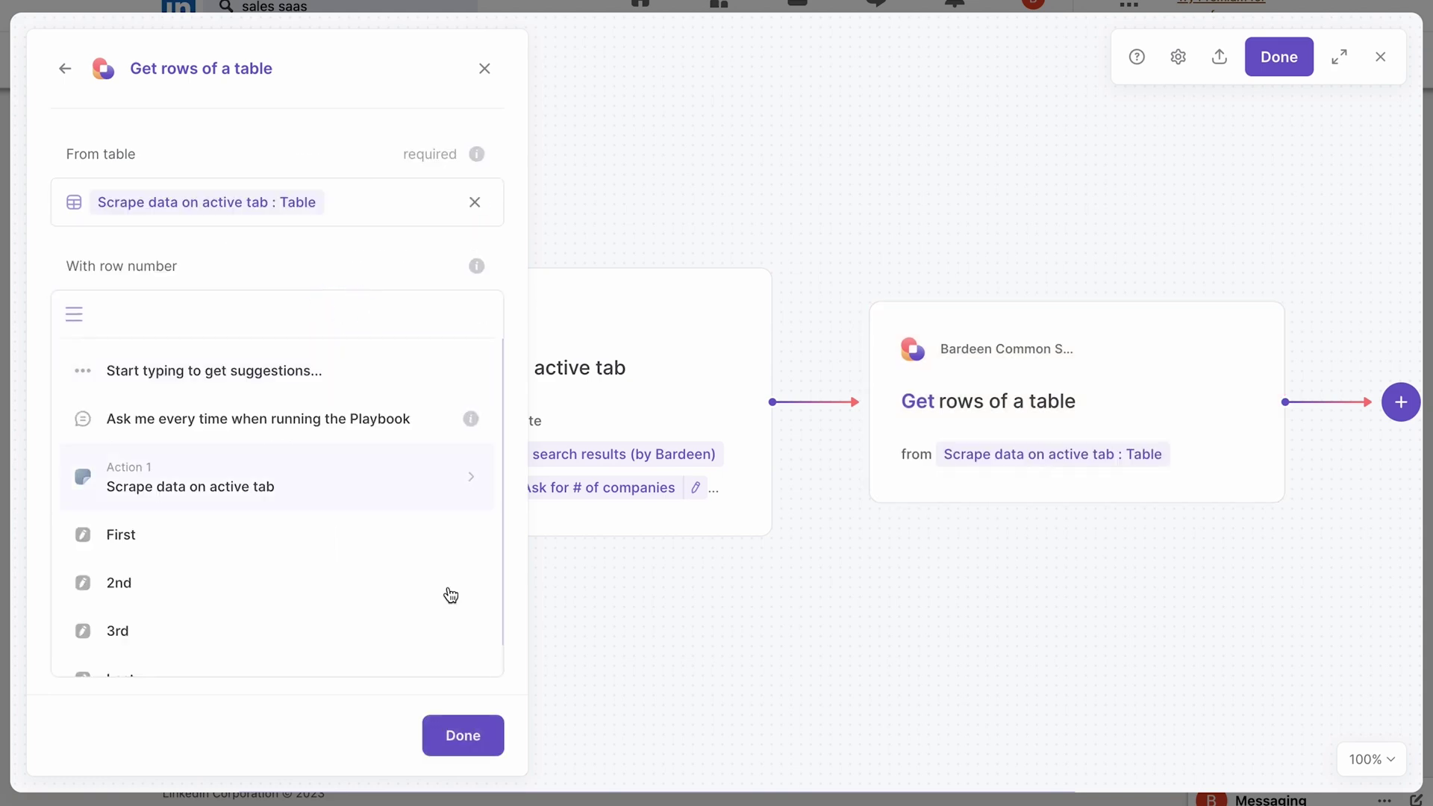
click(486, 724)
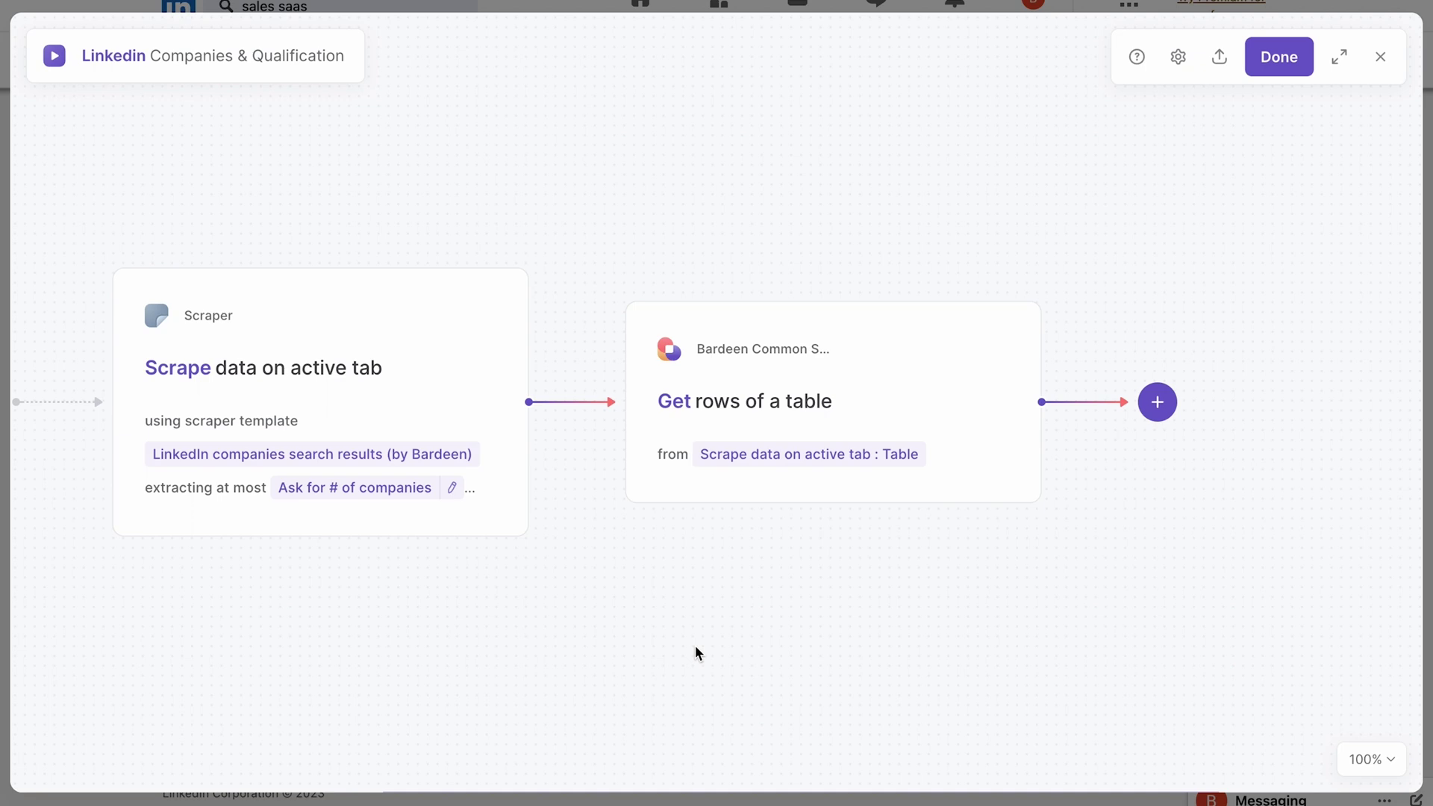
Step: Start adding a new action step after the Get rows of a table step
scroll(828, 630, right, 3)
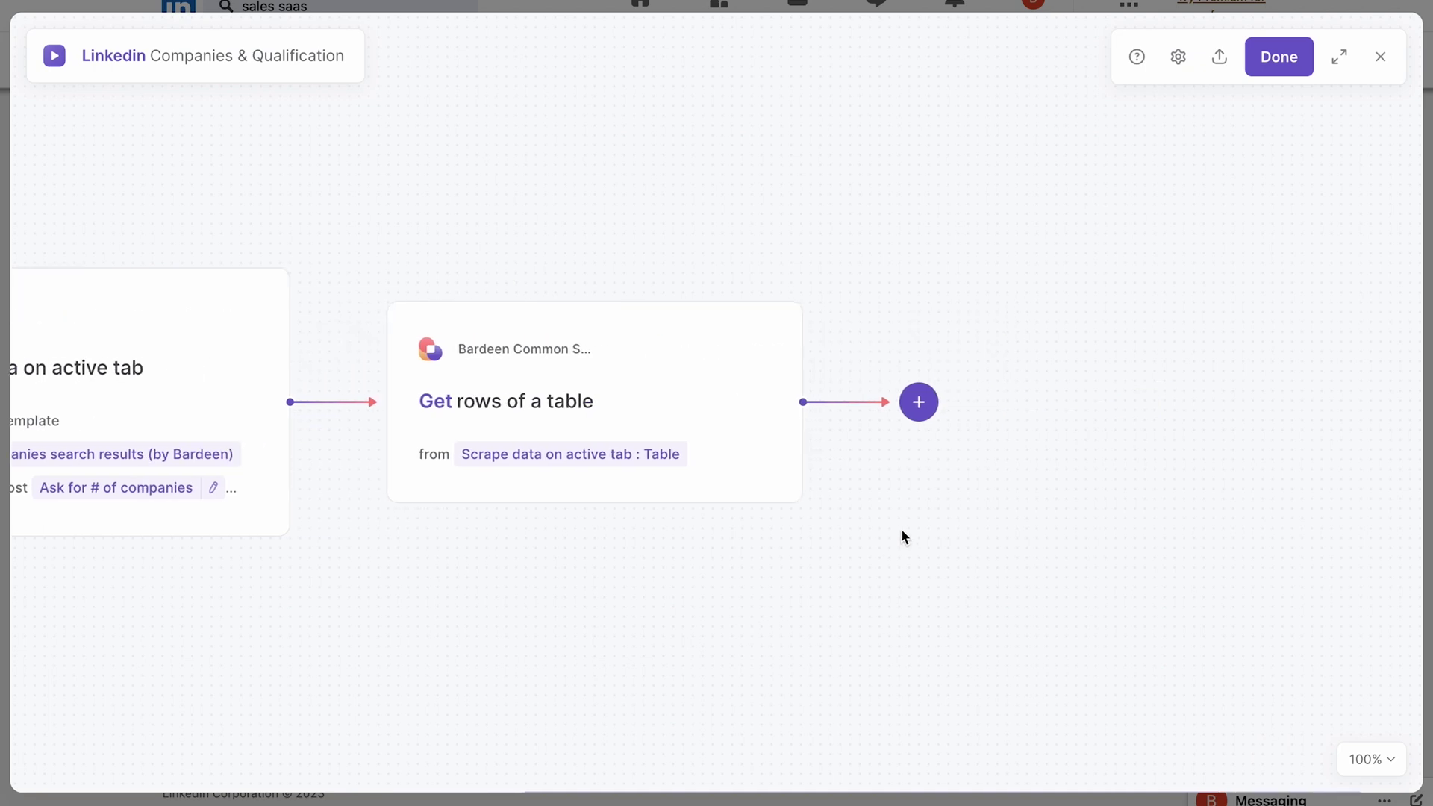
click(920, 407)
click(942, 455)
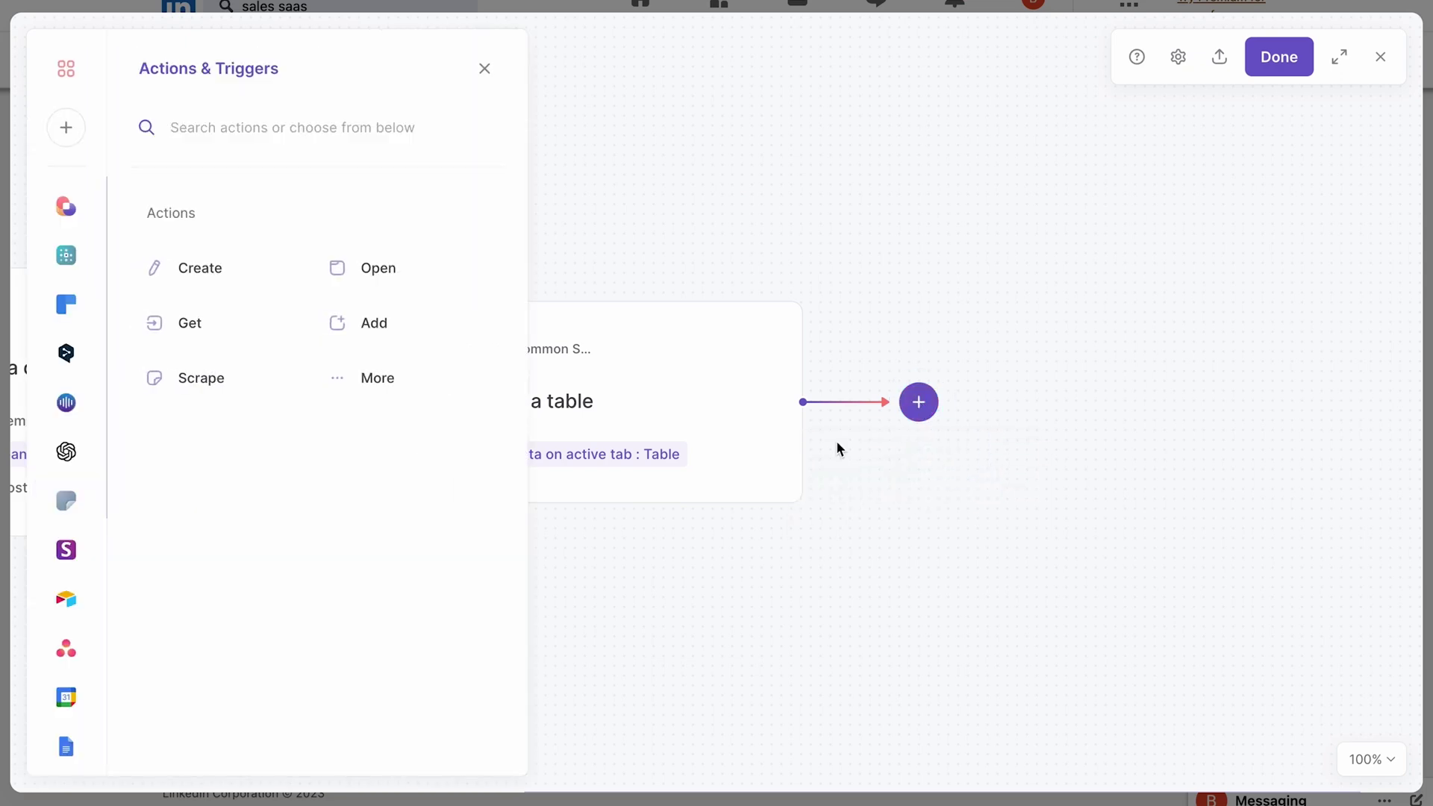
Step: Add a 'Get classification generated by OpenAI' step from the OpenAI actions
click(65, 452)
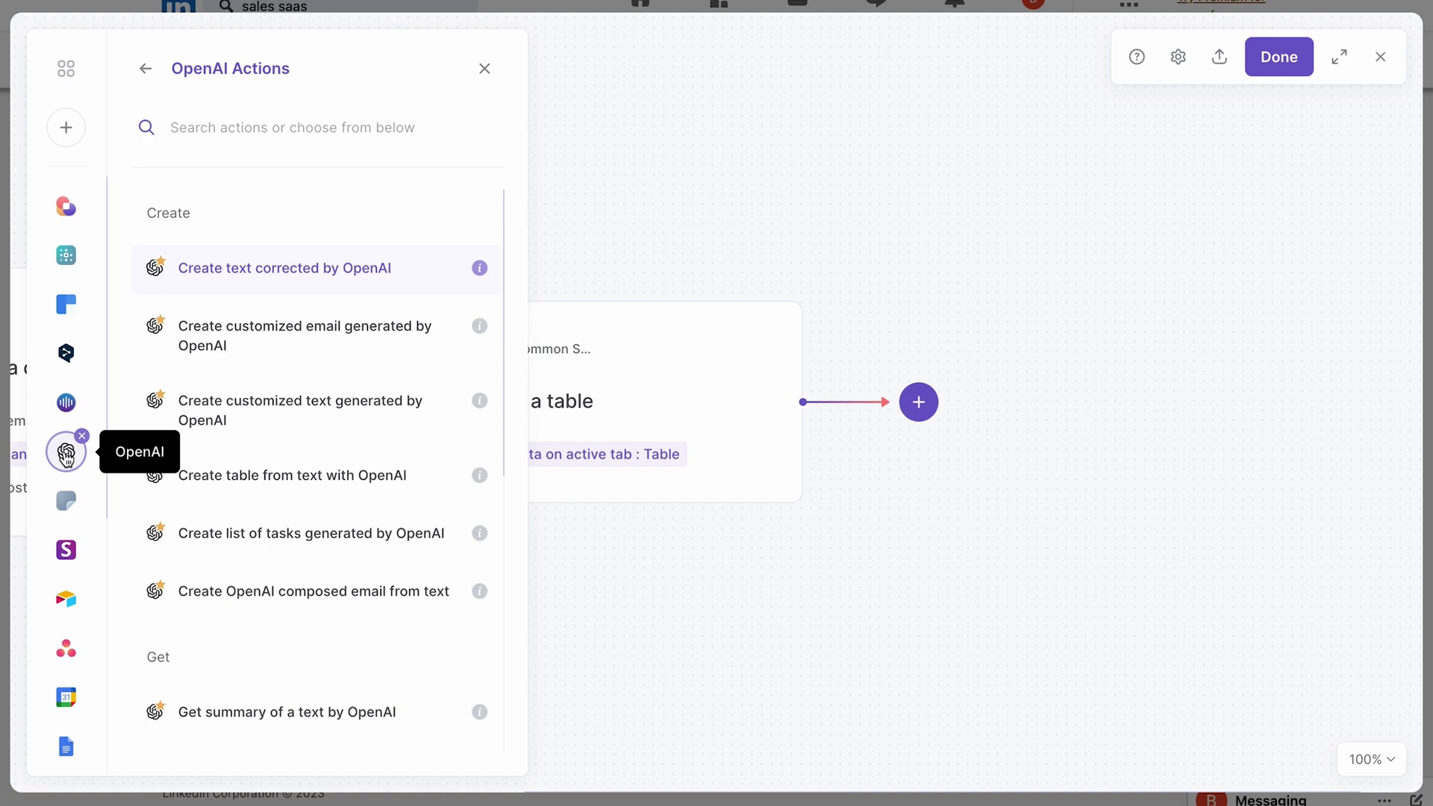
click(67, 141)
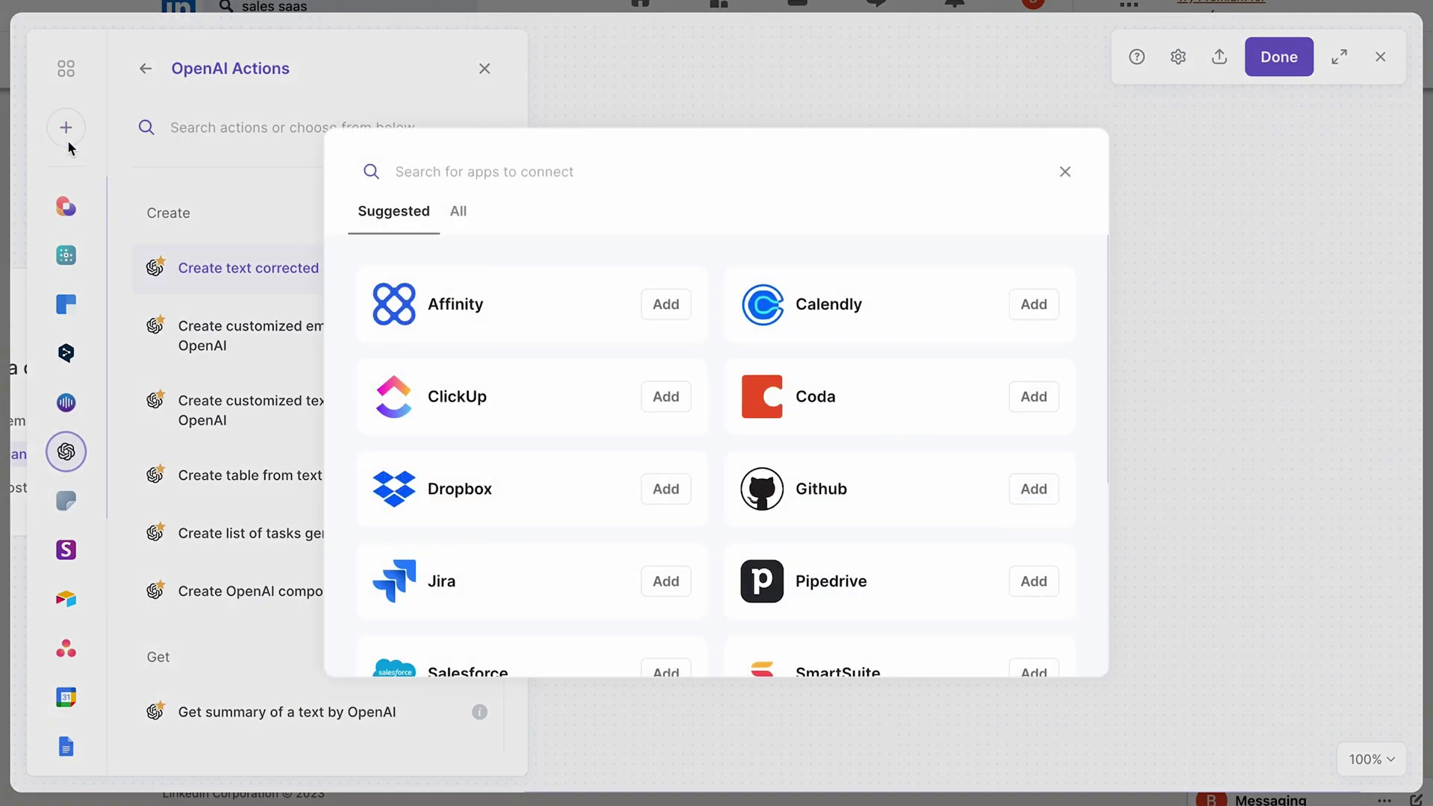
scroll(679, 347, down, 3)
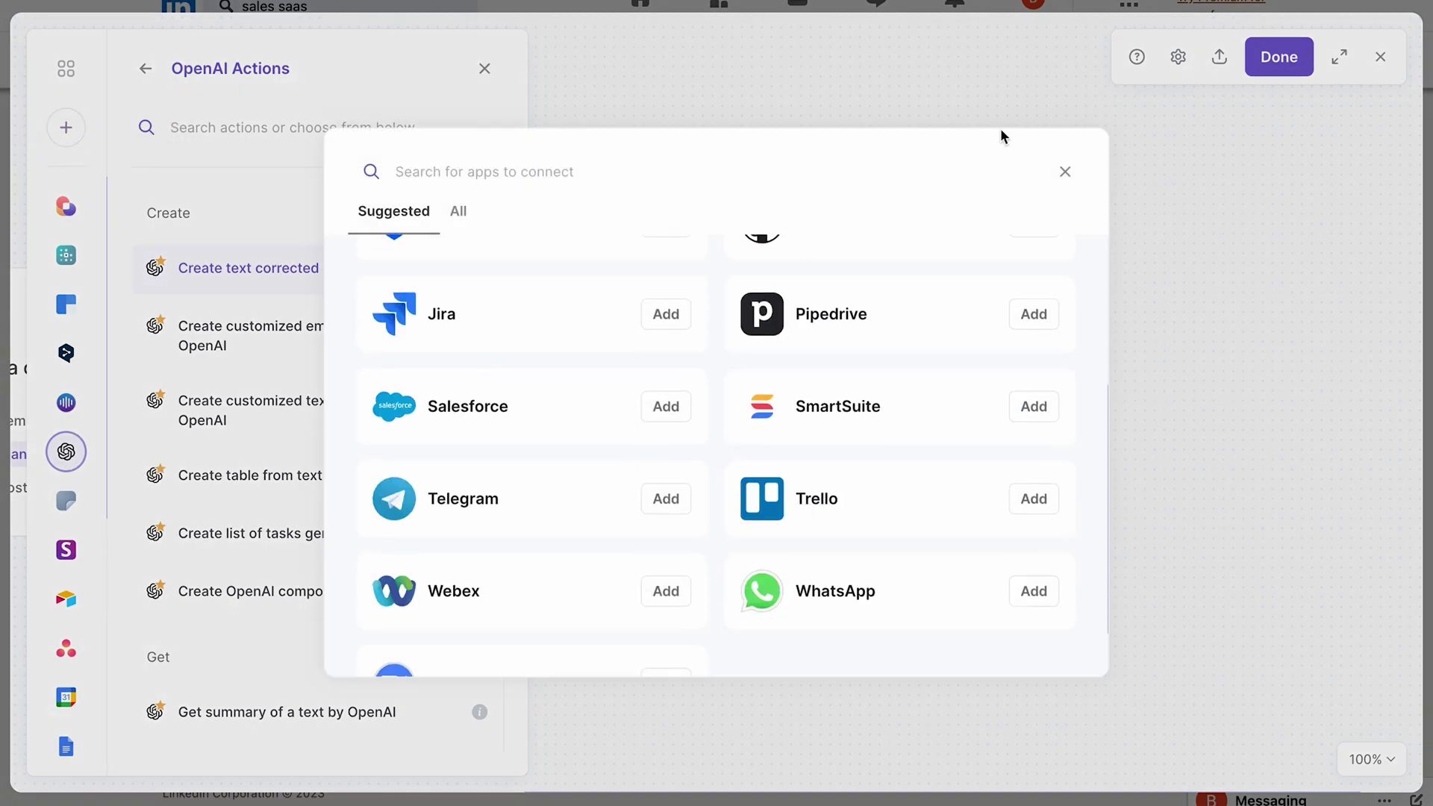
click(1066, 174)
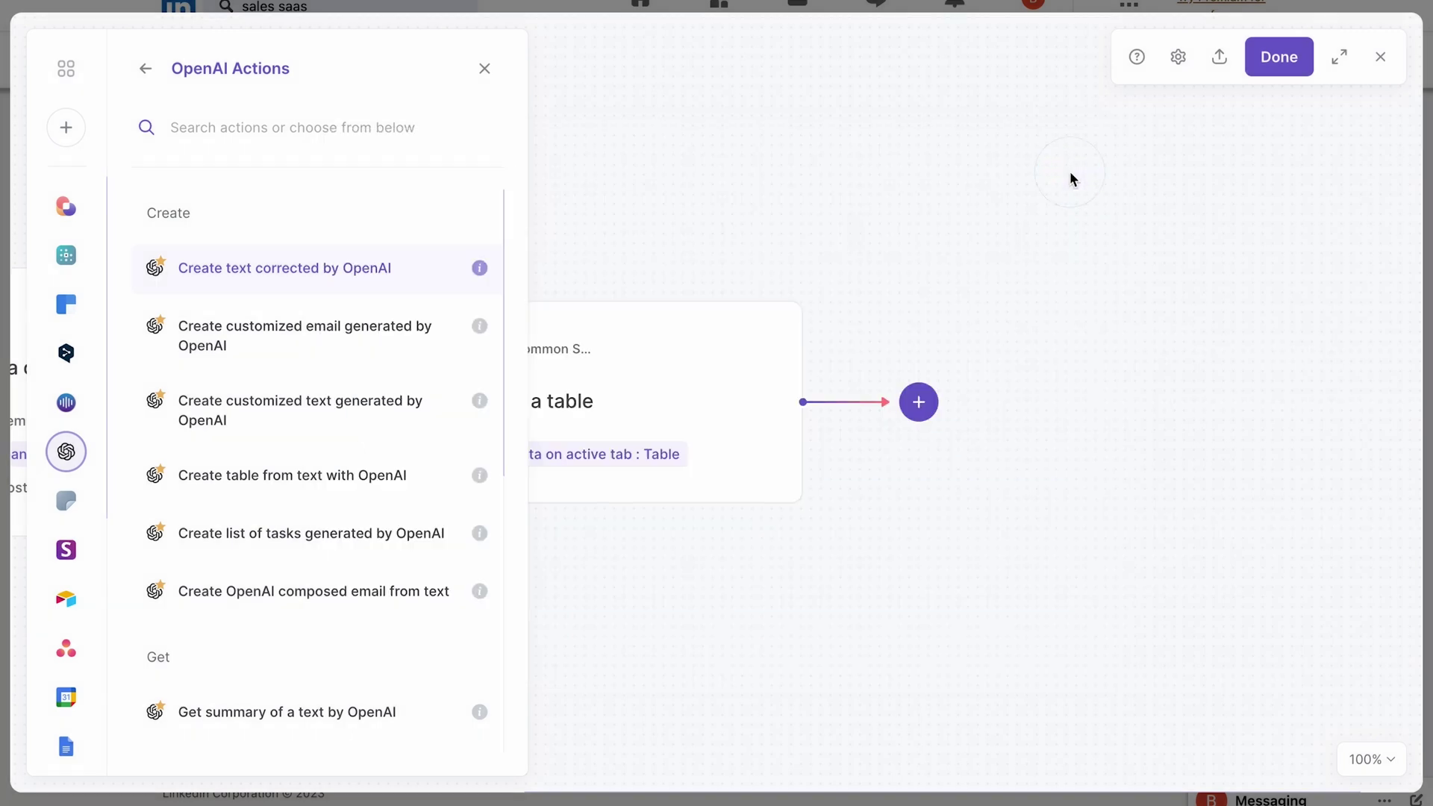
scroll(478, 655, down, 5)
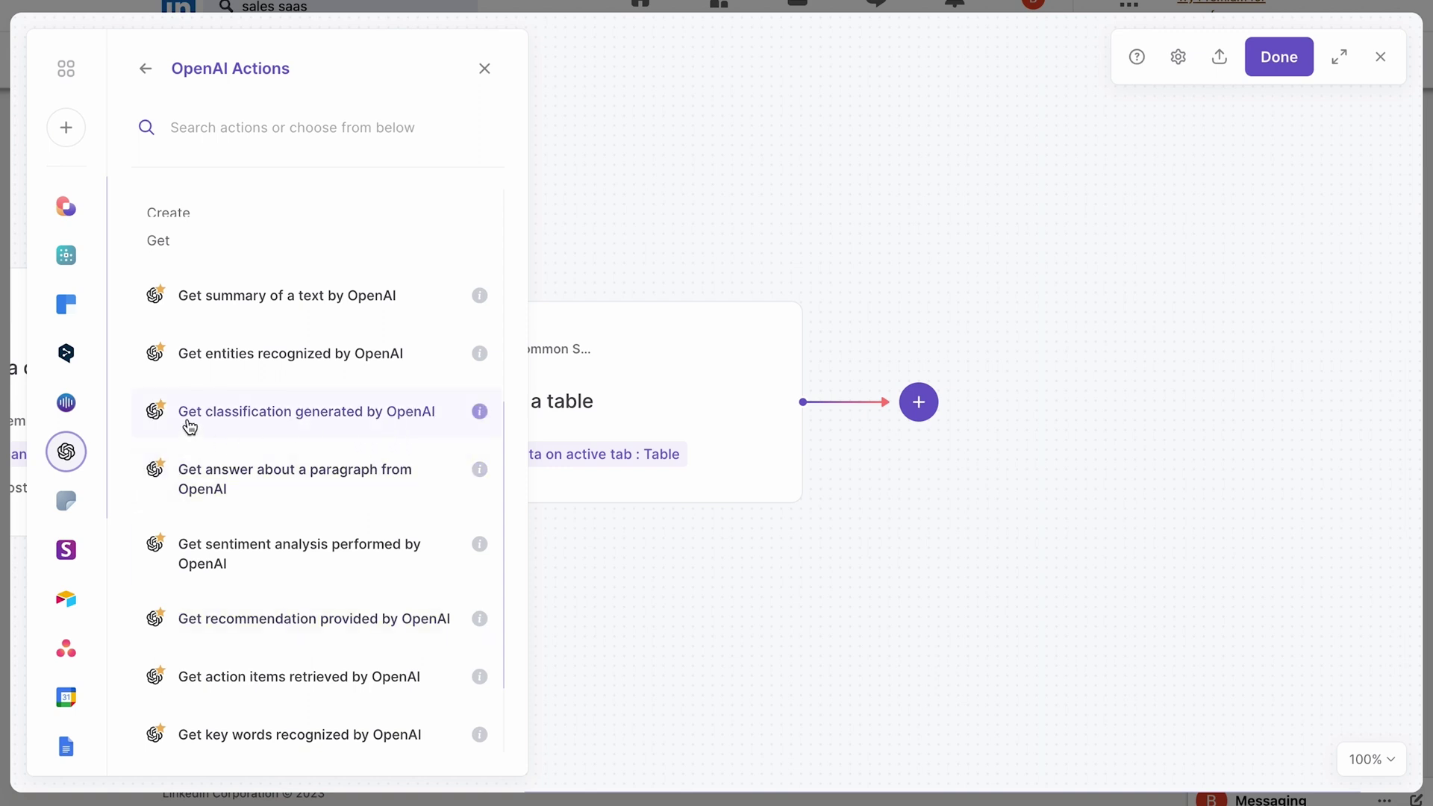
click(350, 439)
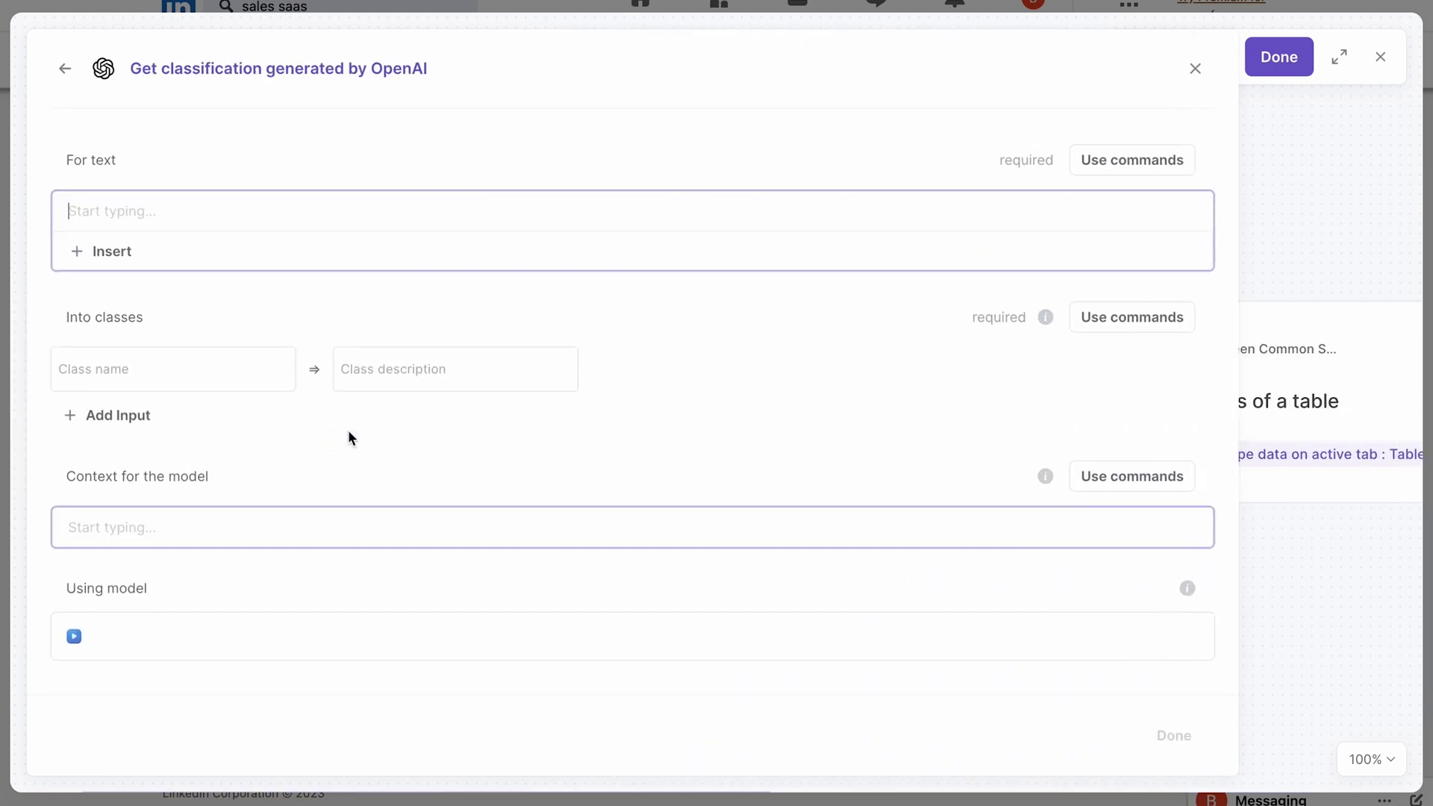
Step: Insert All fields from Action 2 Get rows of a table into the For text field
click(418, 147)
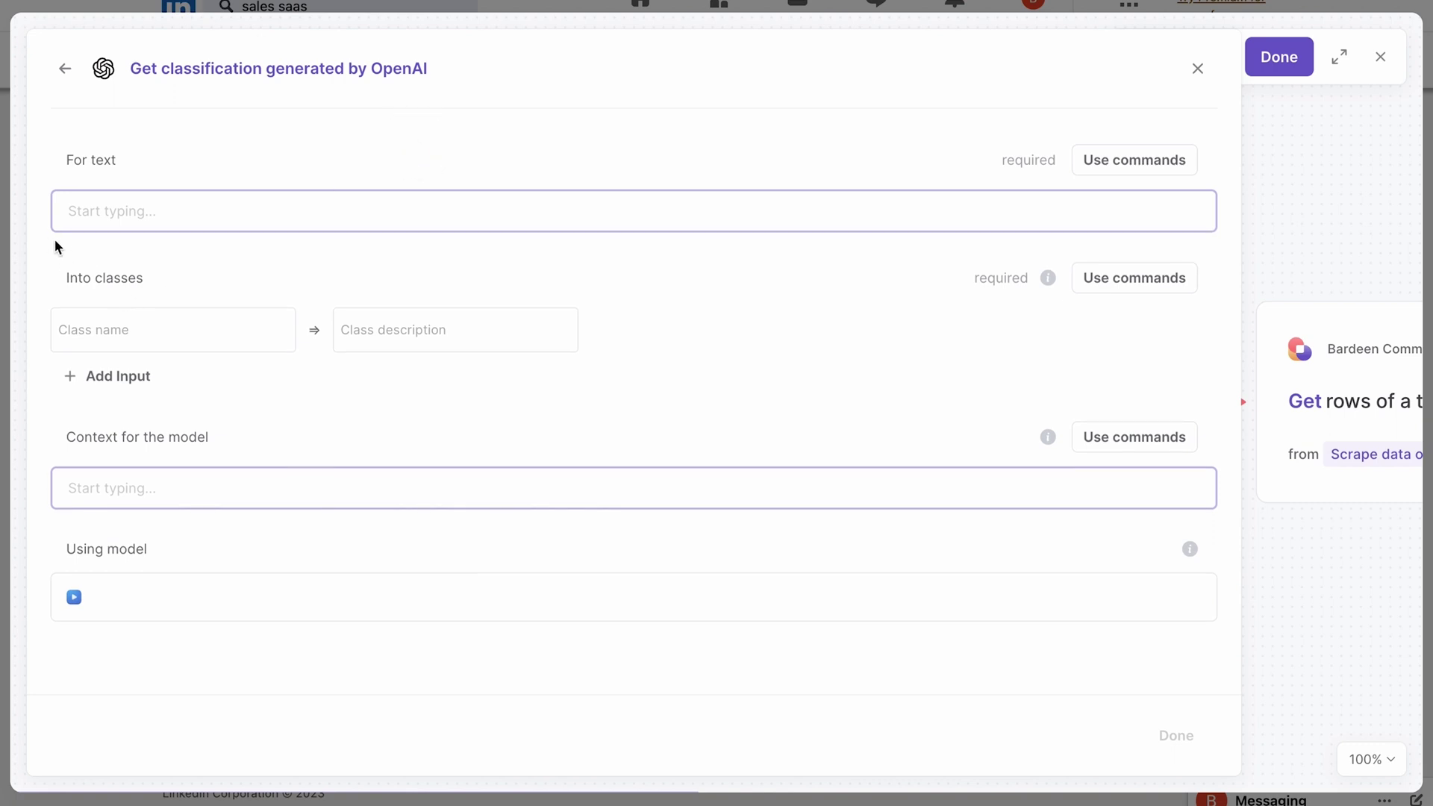
click(119, 216)
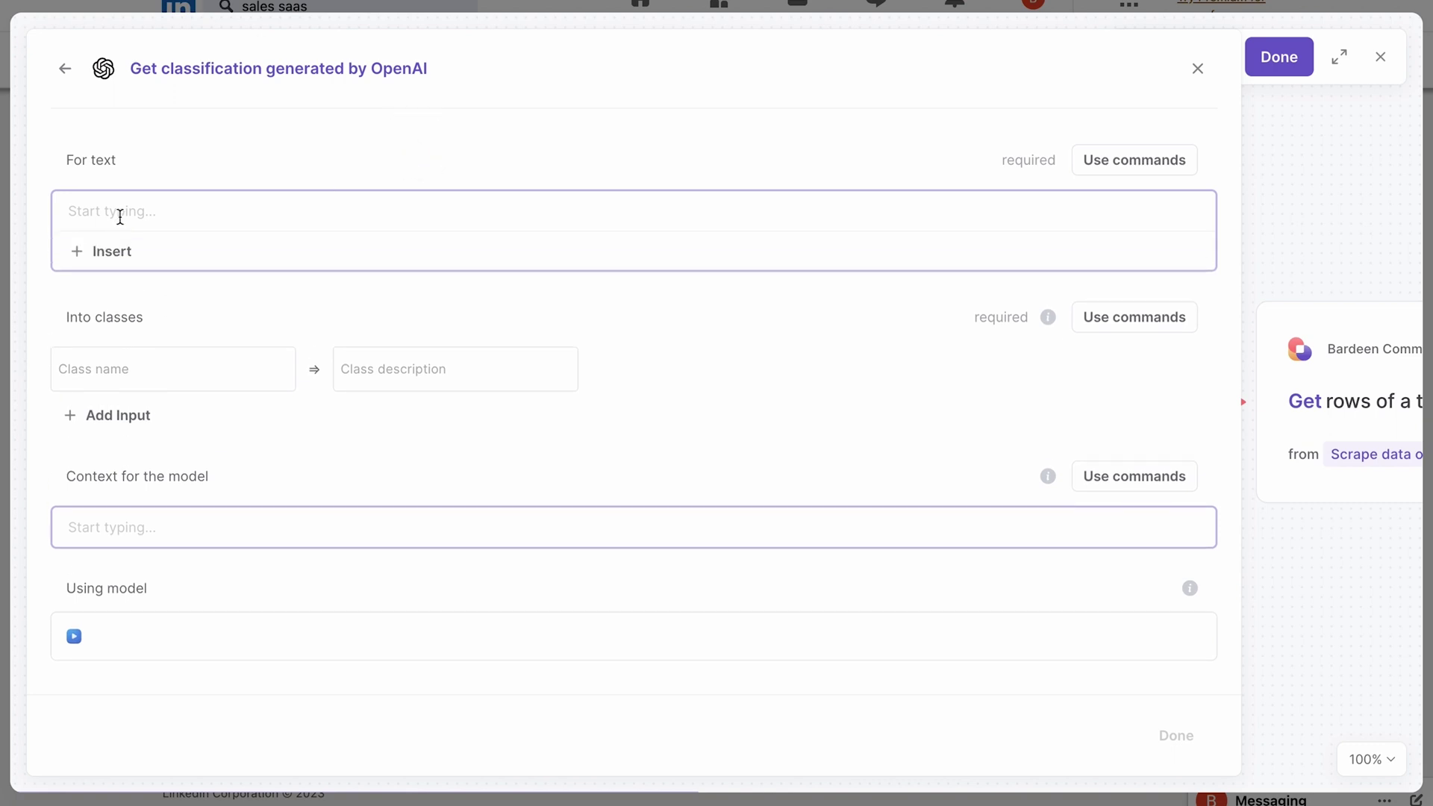
click(124, 254)
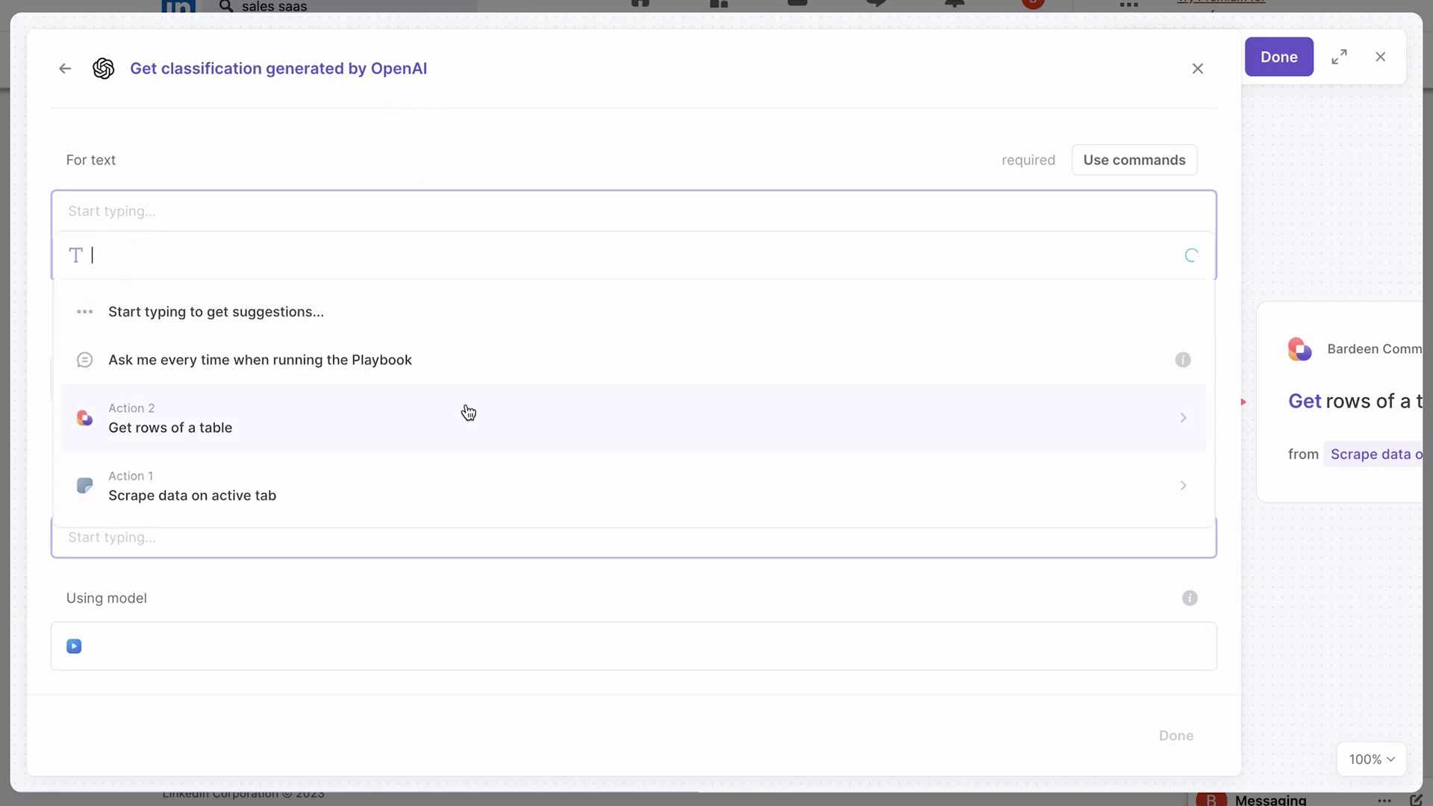
click(342, 432)
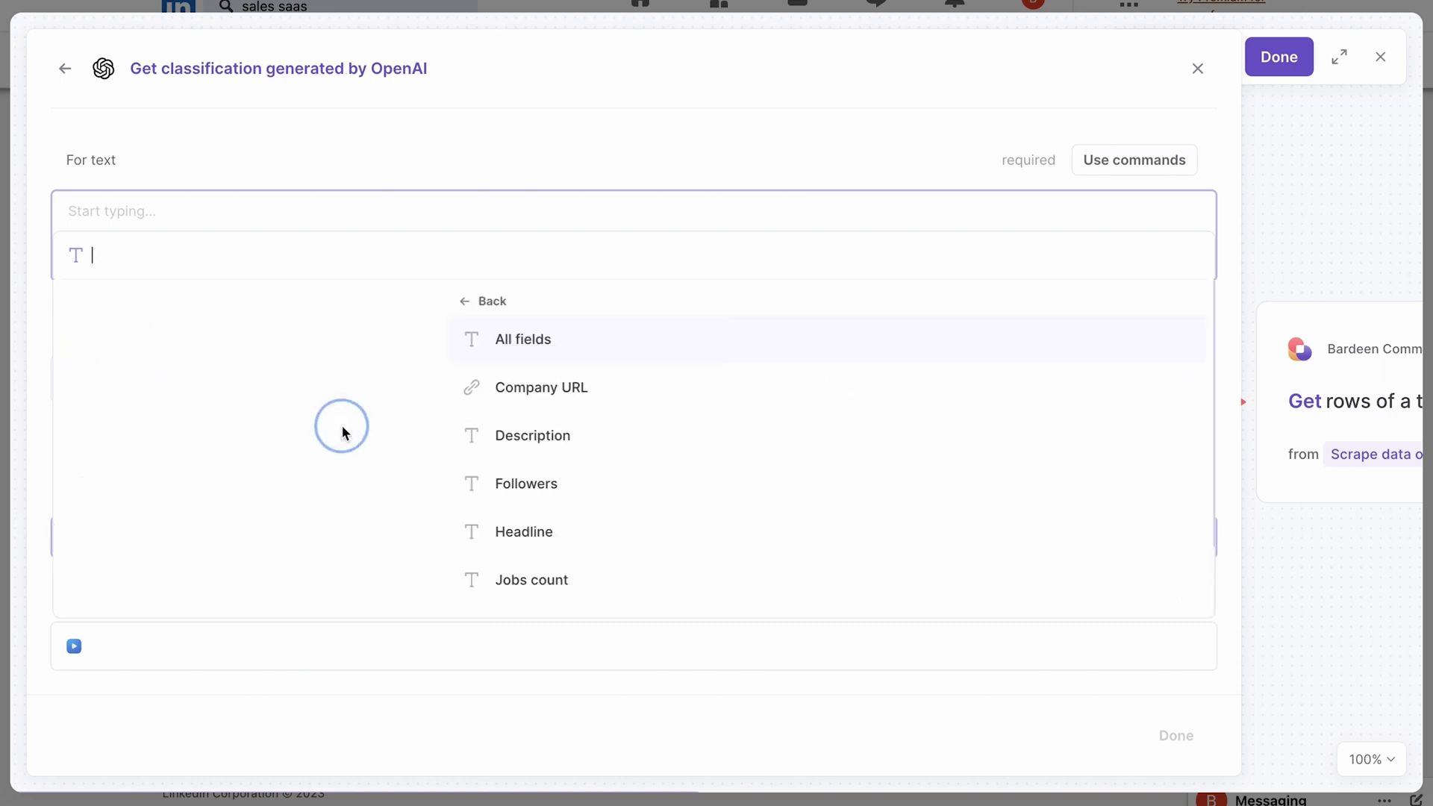
click(339, 343)
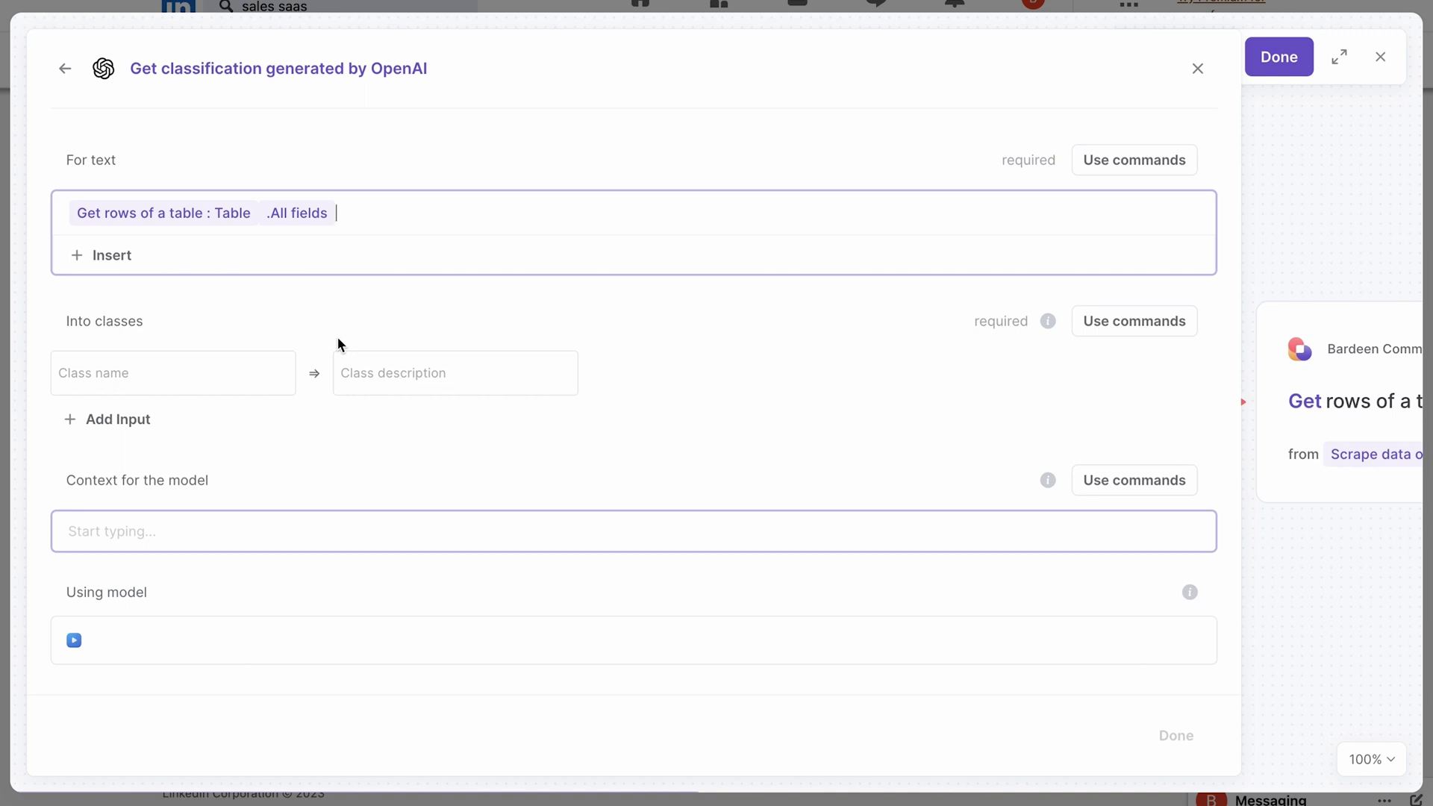
click(239, 393)
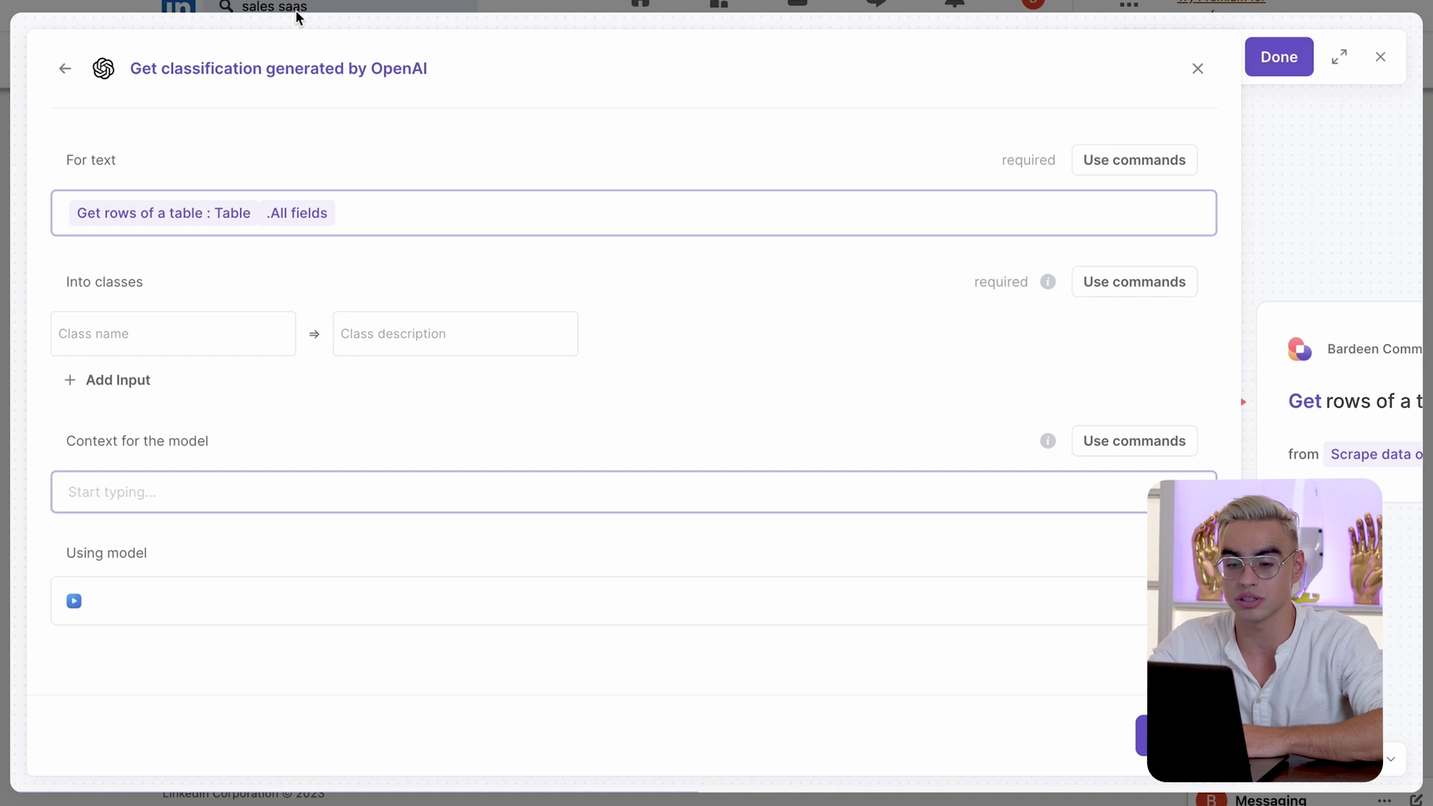
Step: Add the classes Software Company (SaaS builders, not services) and Agency (services only, no own software) with descriptions
click(189, 336)
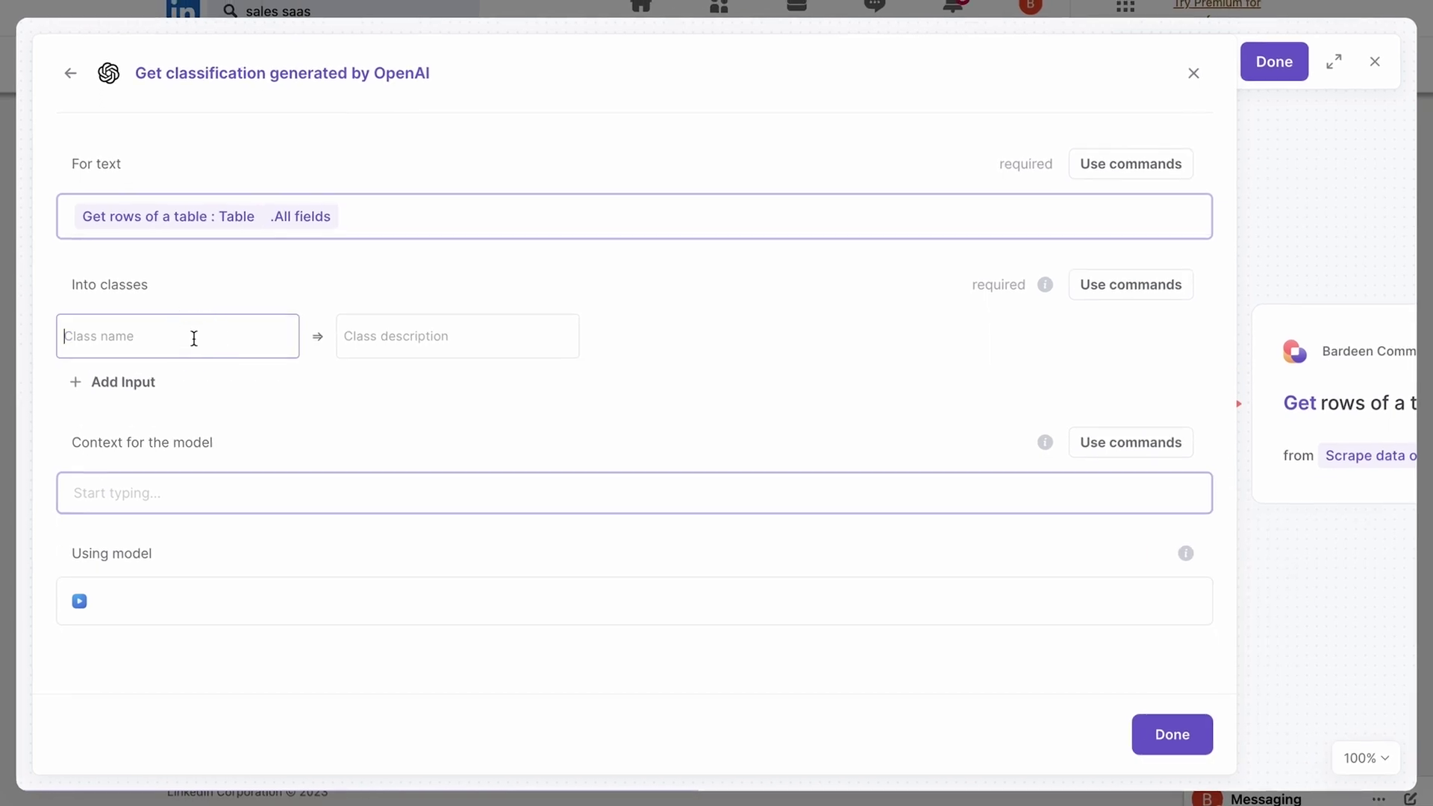
text(Software Company)
click(400, 347)
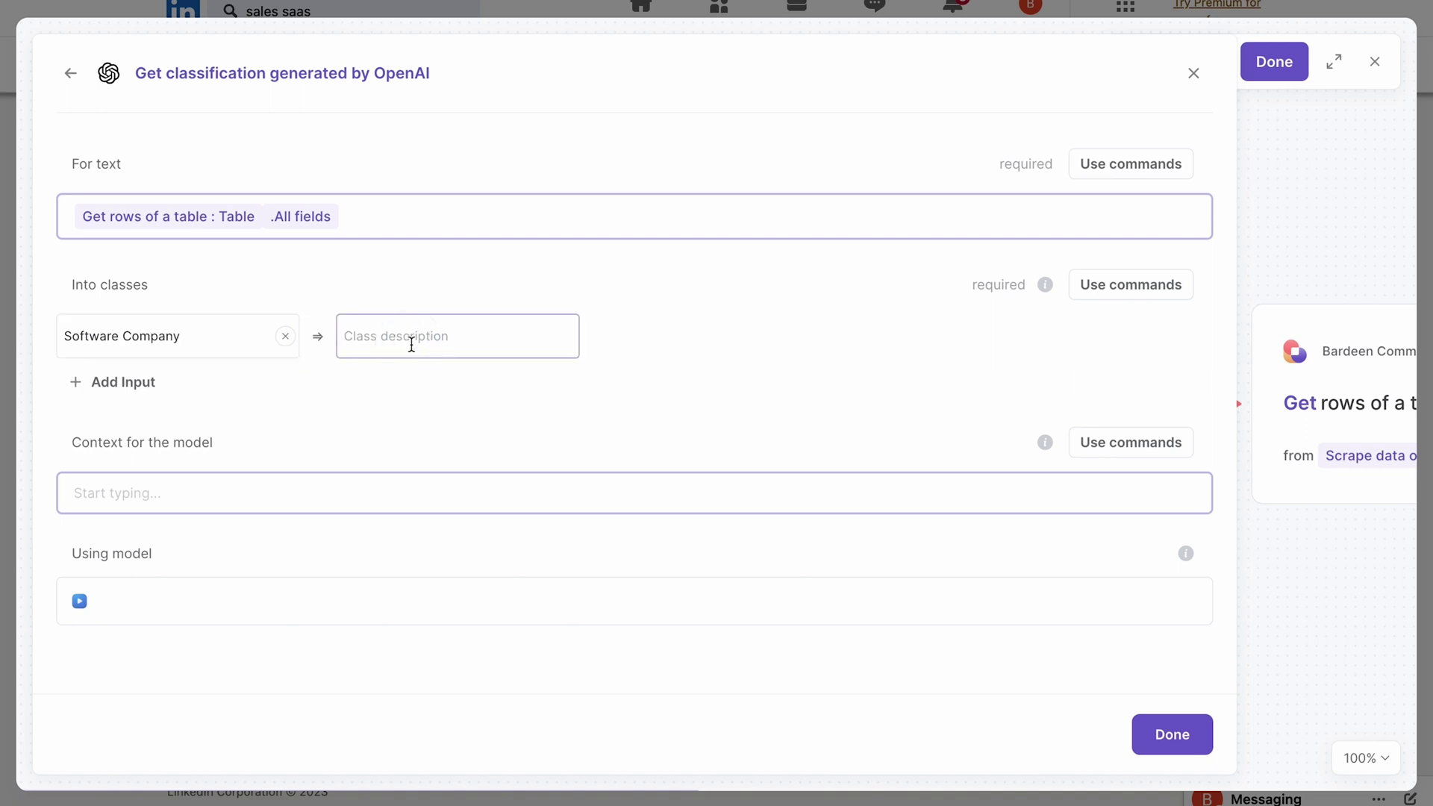
text(These are SaaS and soft)
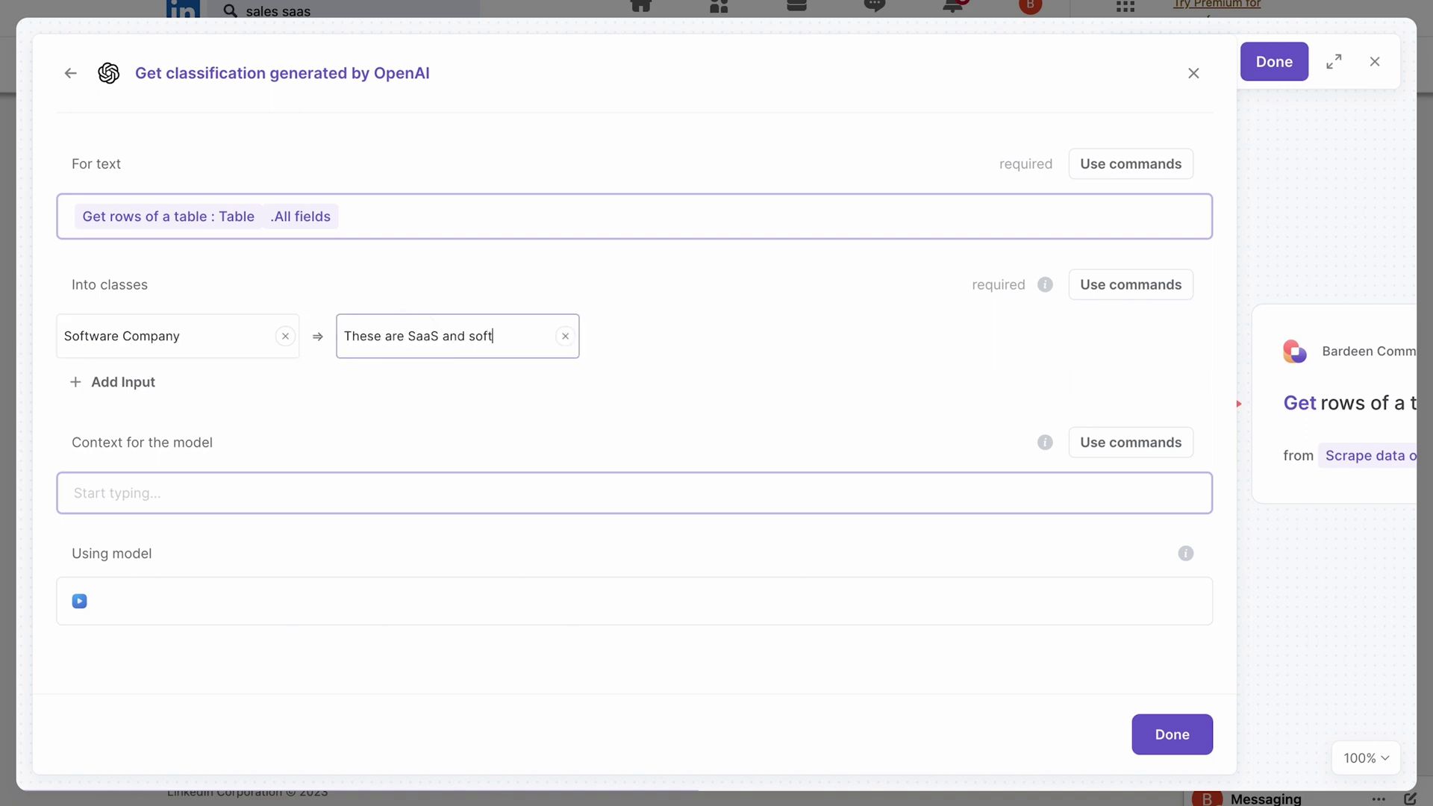
text(ware companies. They don't provi)
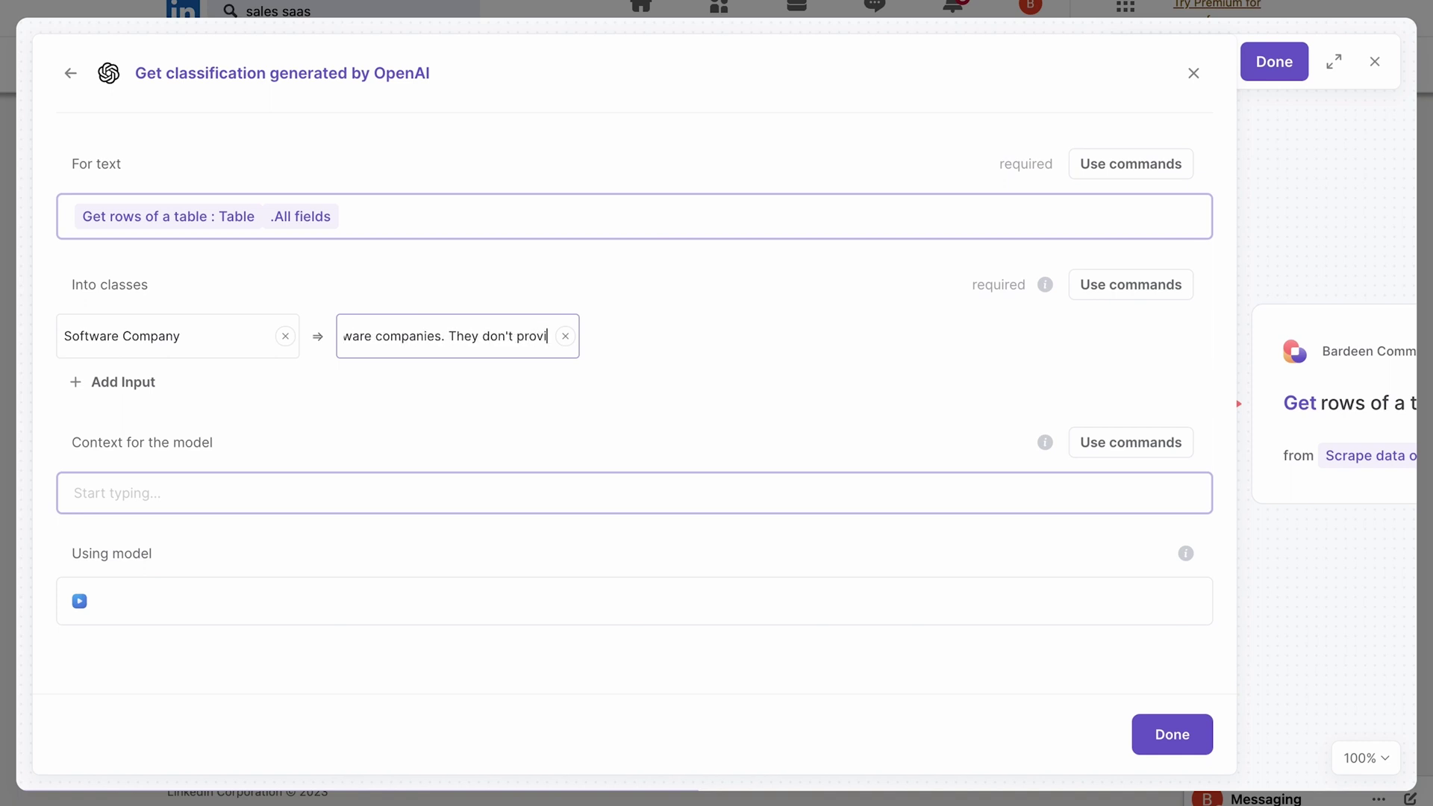
text(de services, but build software.)
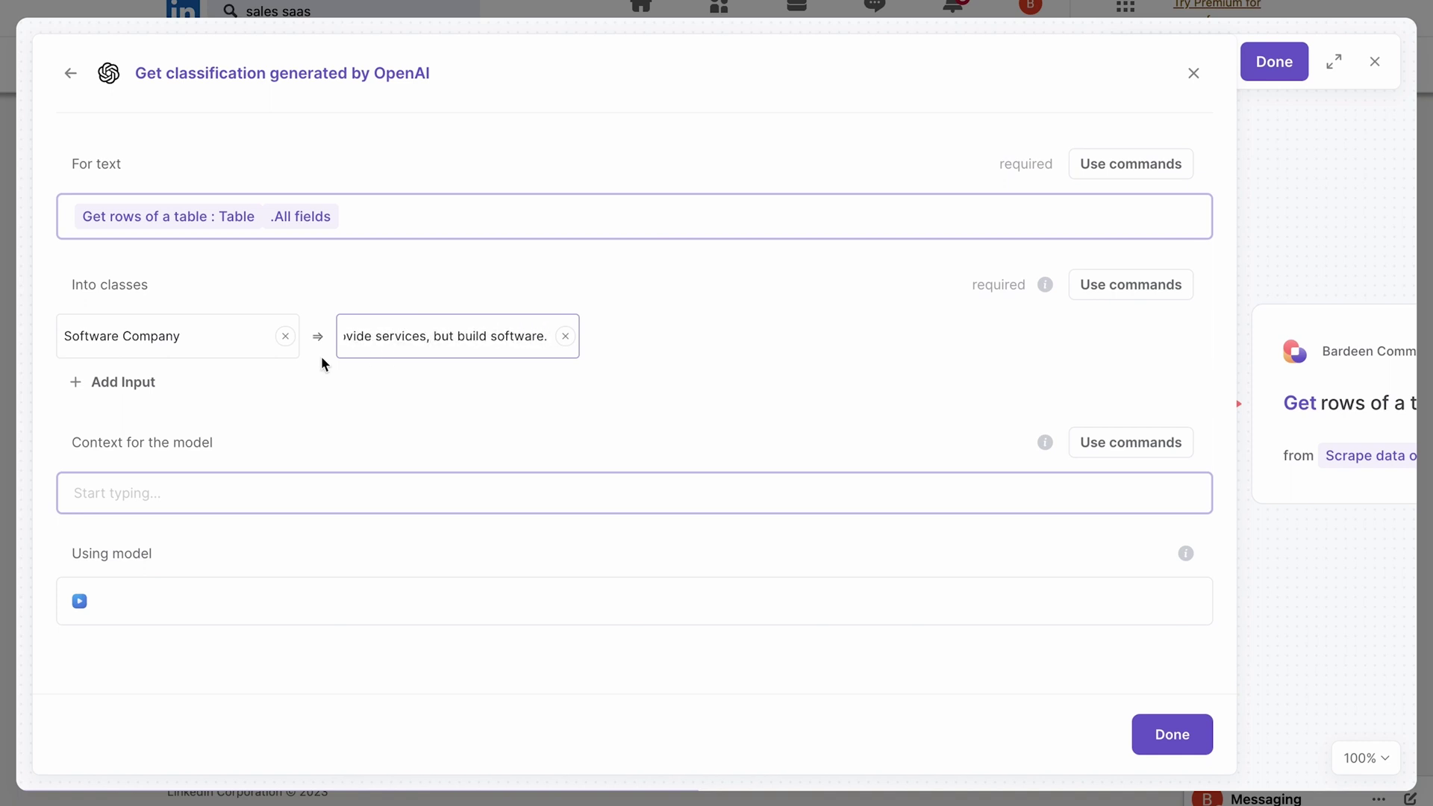
click(134, 392)
click(147, 389)
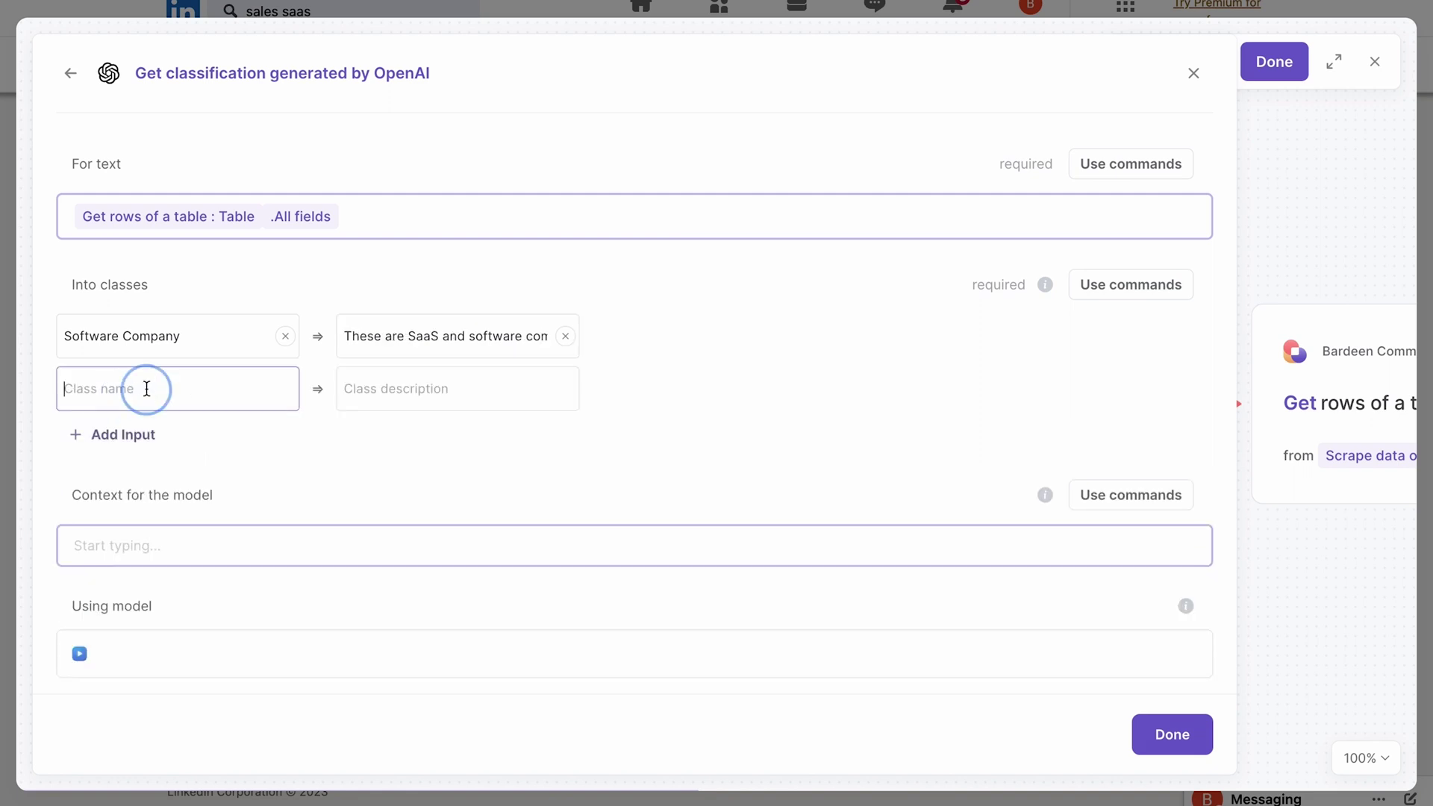
text(Agency)
click(396, 403)
text(These co)
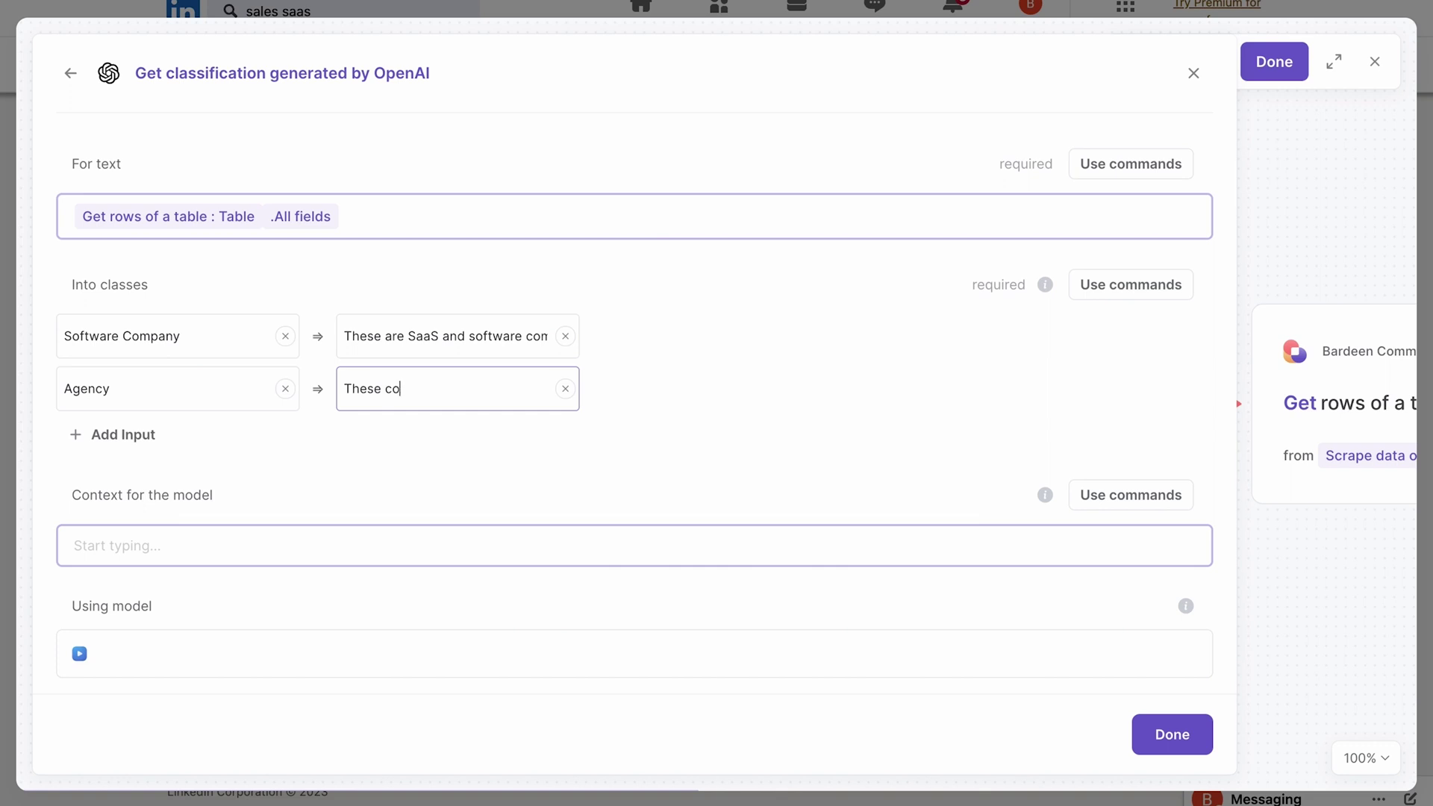
text(mpanies only provide services, and don't have their)
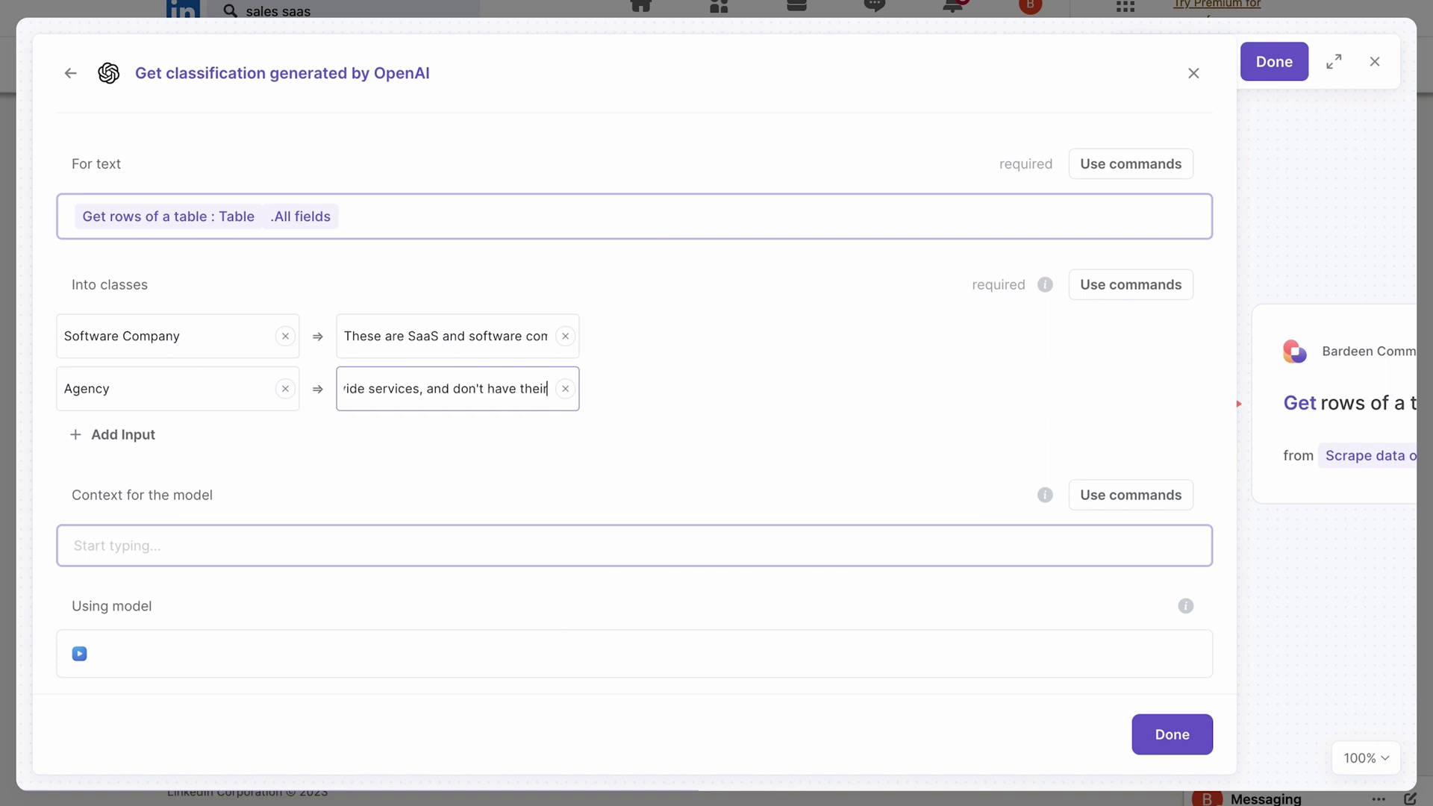
text( own software solutions)
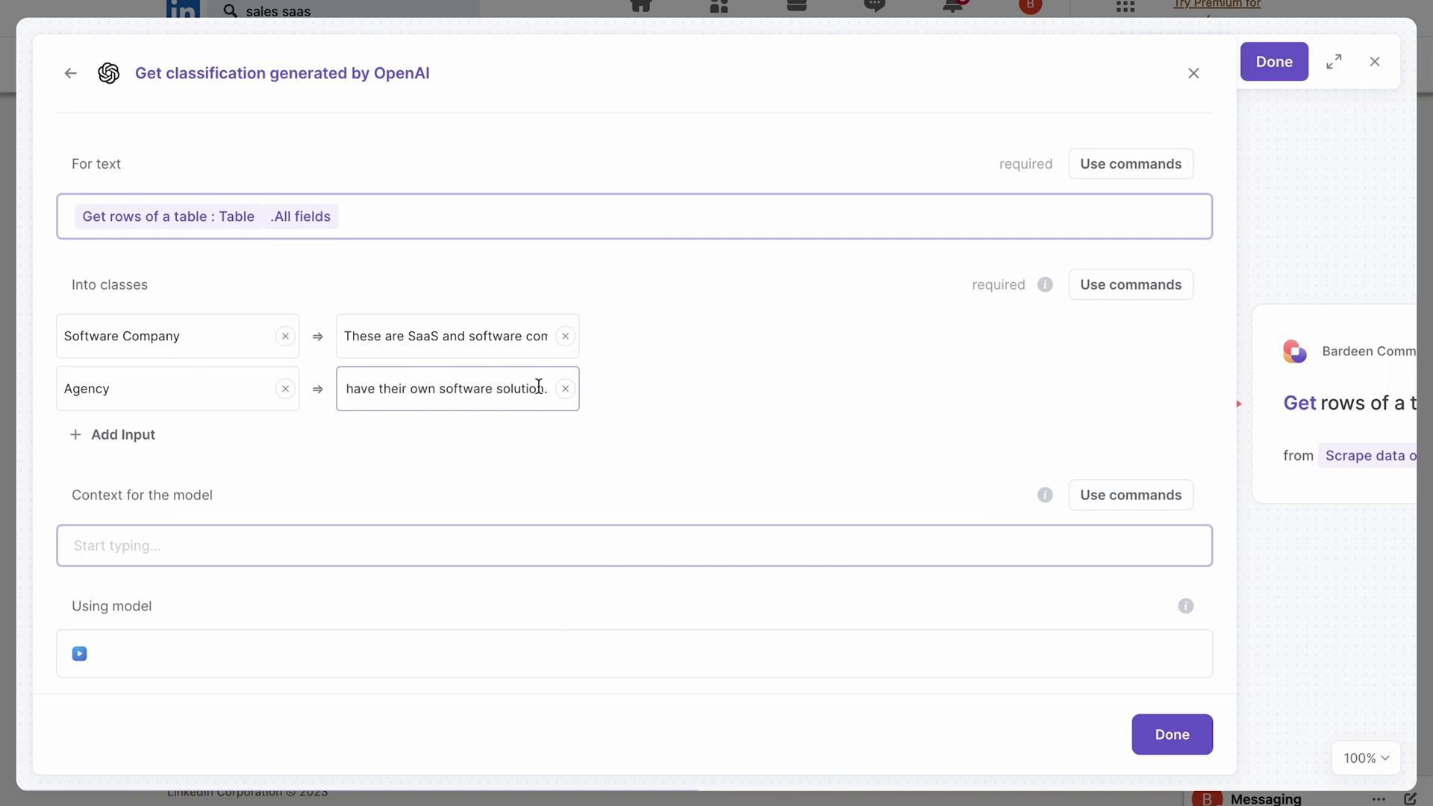
Step: Add a third class, Others, described as 'Everything else.'
click(144, 433)
click(142, 426)
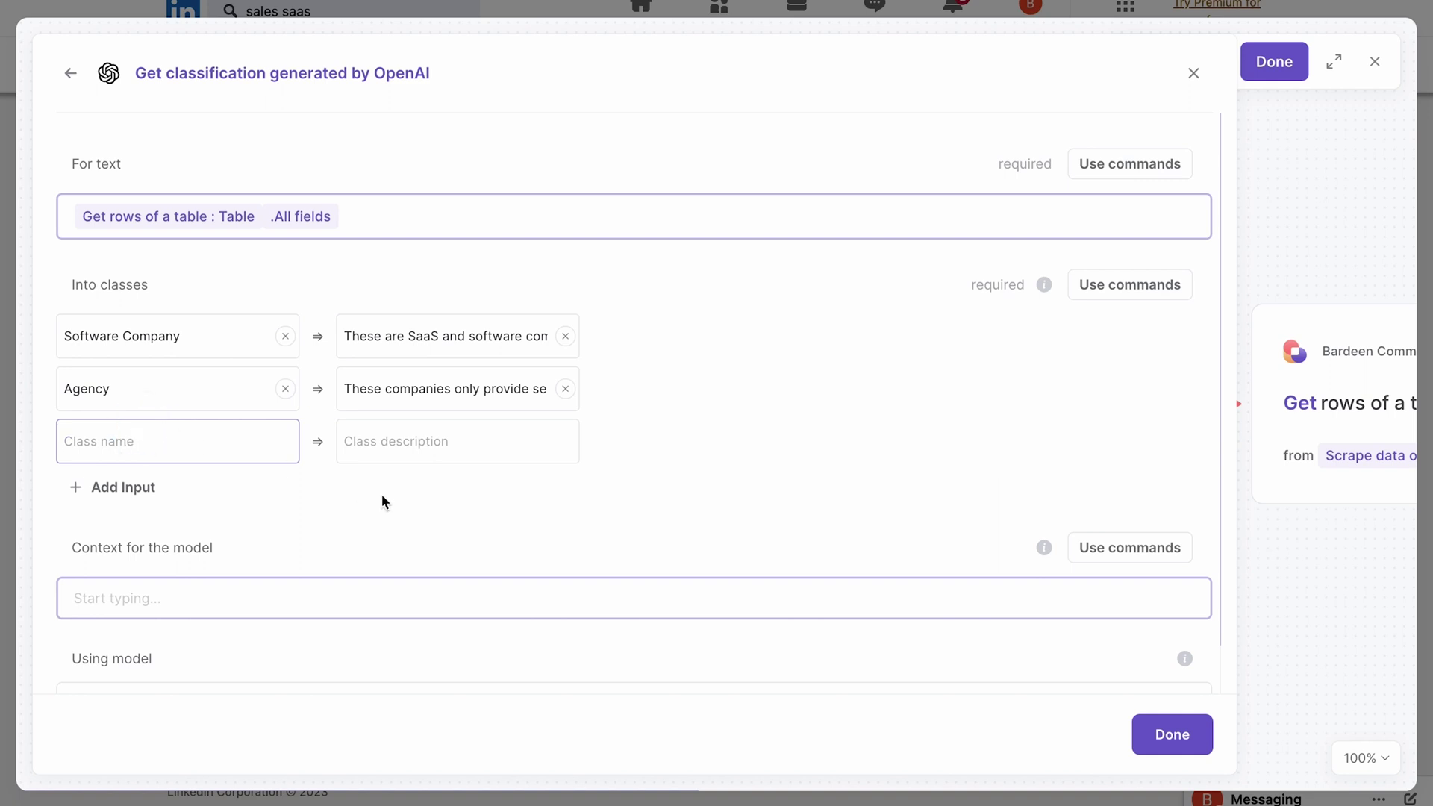
text(Others)
key(Tab)
text(Everything el)
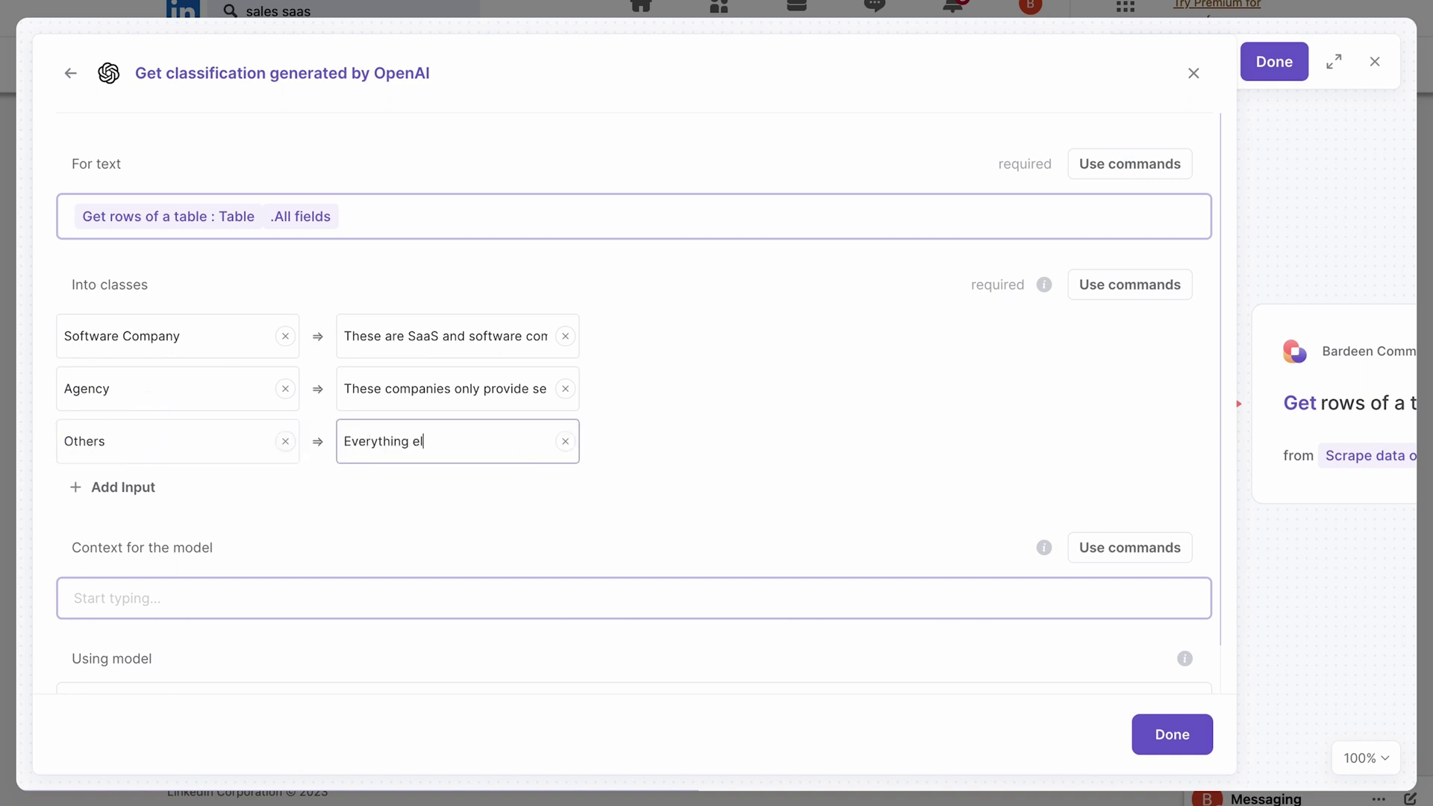
text(se.)
Step: Give the classifier the context 'These are companies descriptions from LinkedIn'
scroll(453, 560, down, 1)
click(453, 560)
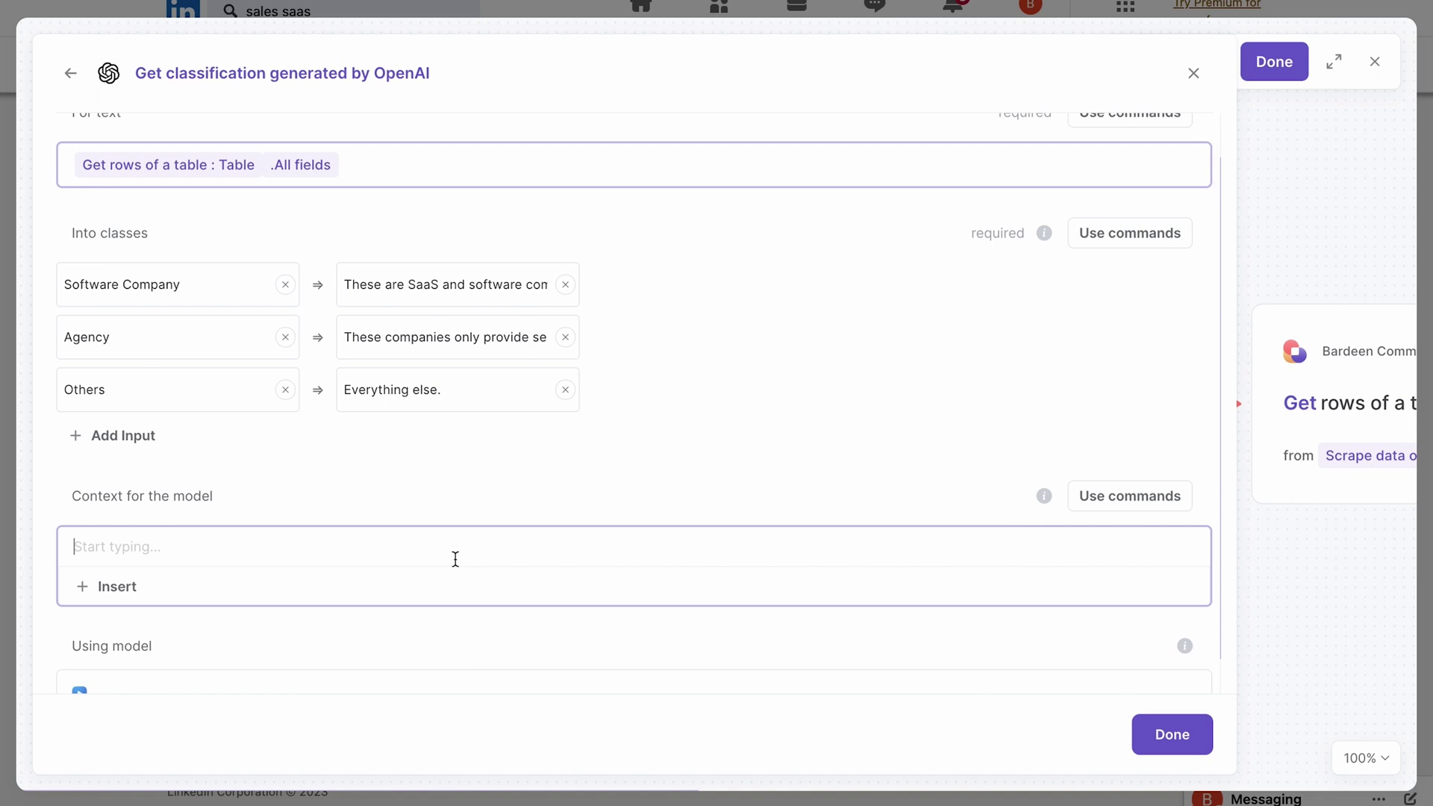
text(These are companie)
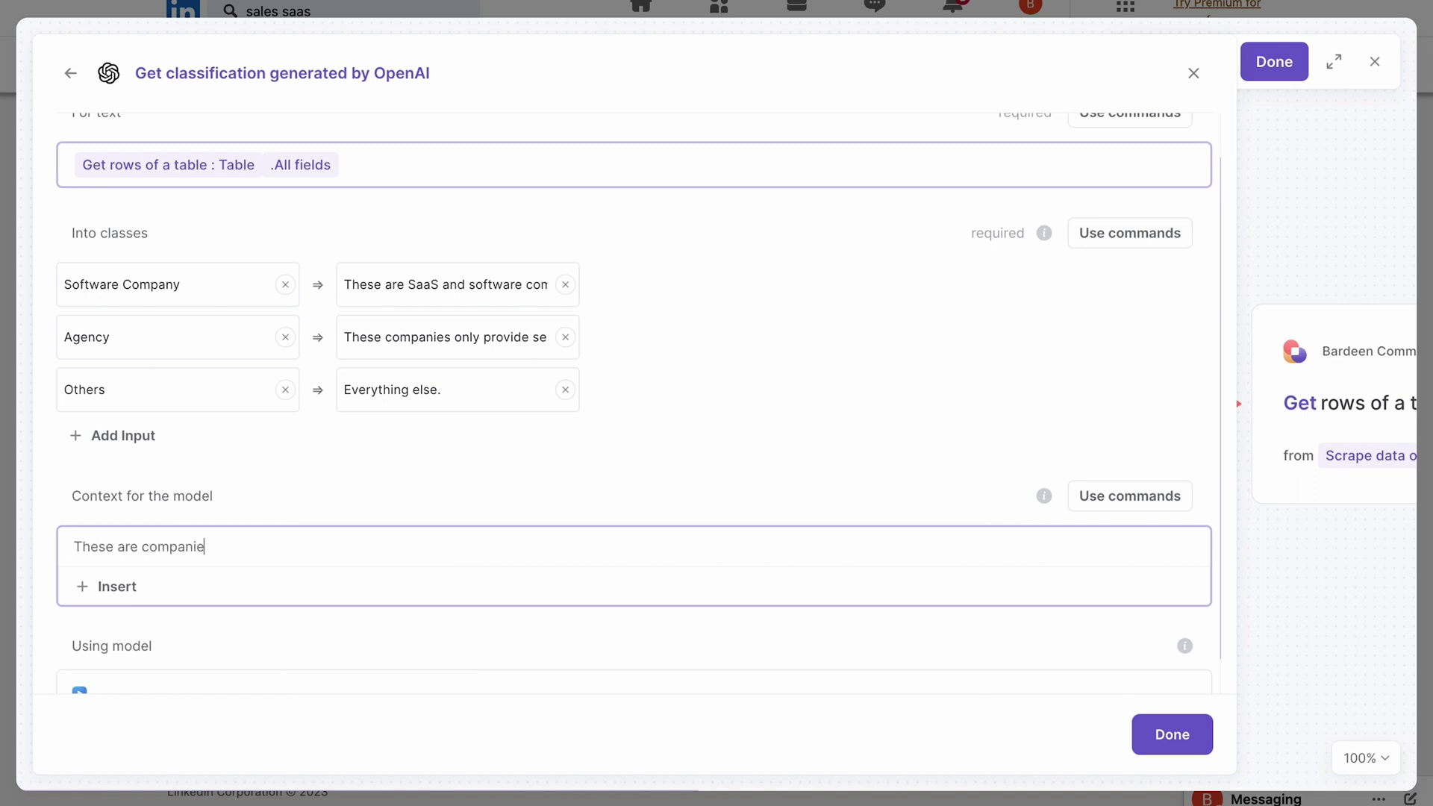
text(s descriptions from LinkedIn)
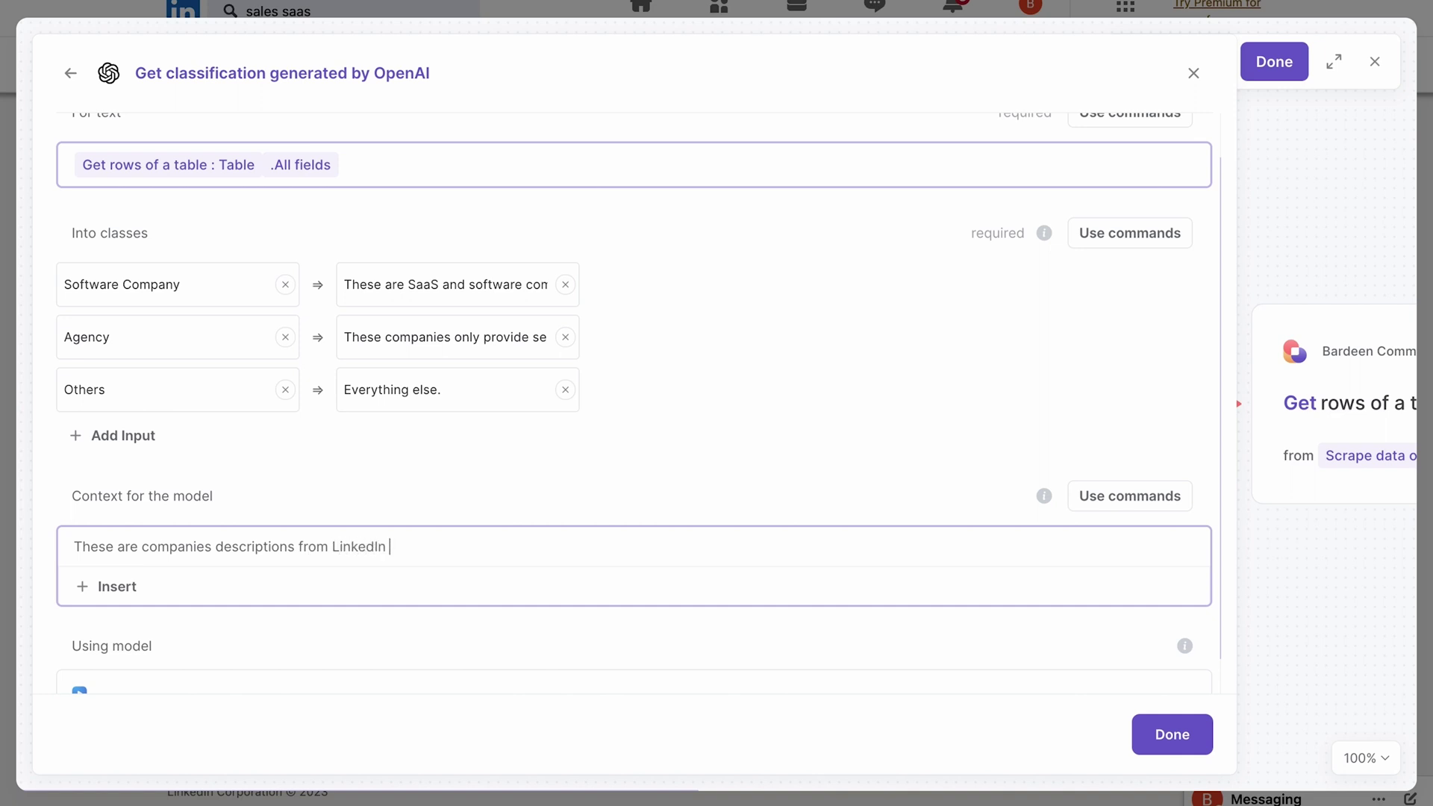
Step: Set the model to GPT-4 and finish the OpenAI classification step
scroll(490, 702, down, 1)
click(428, 655)
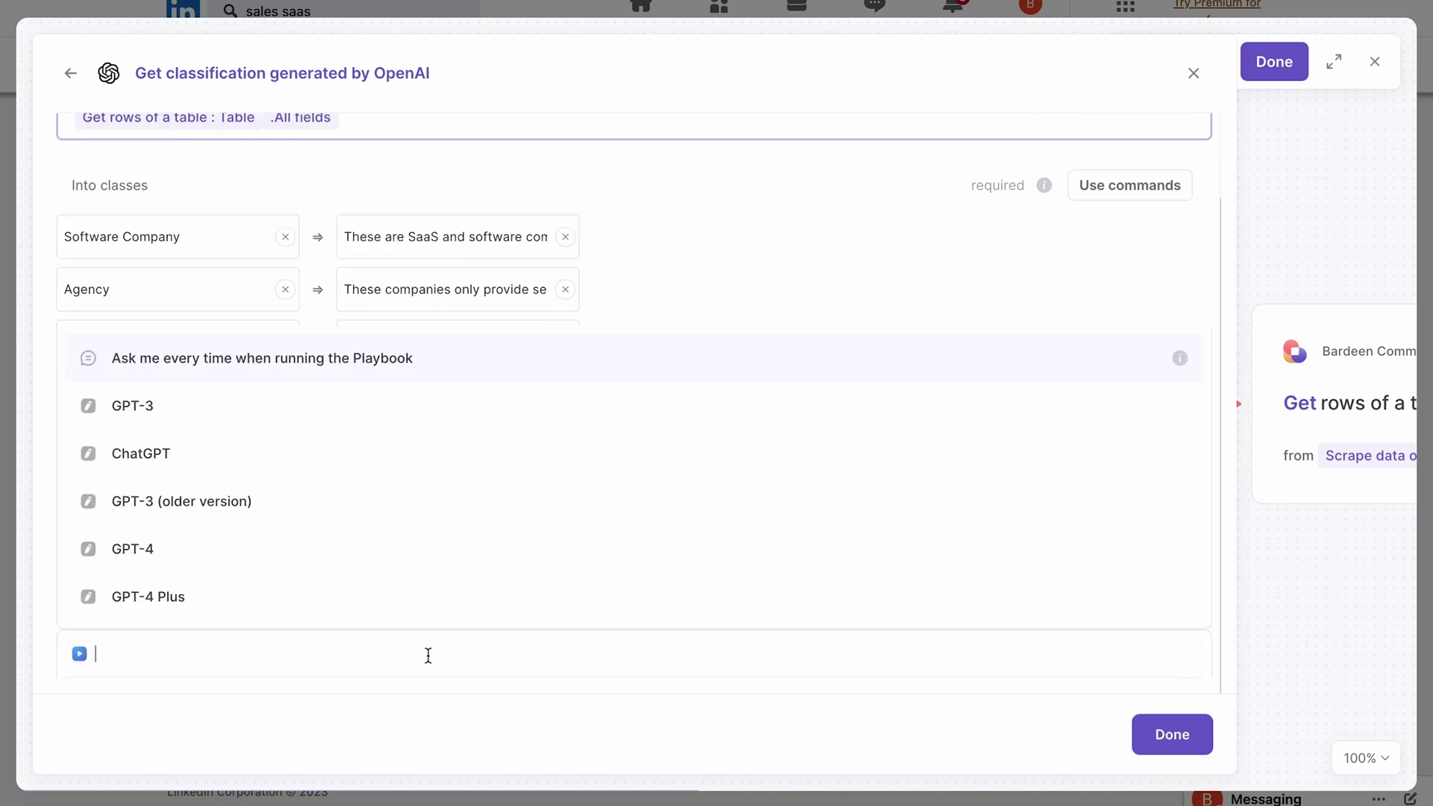
click(311, 549)
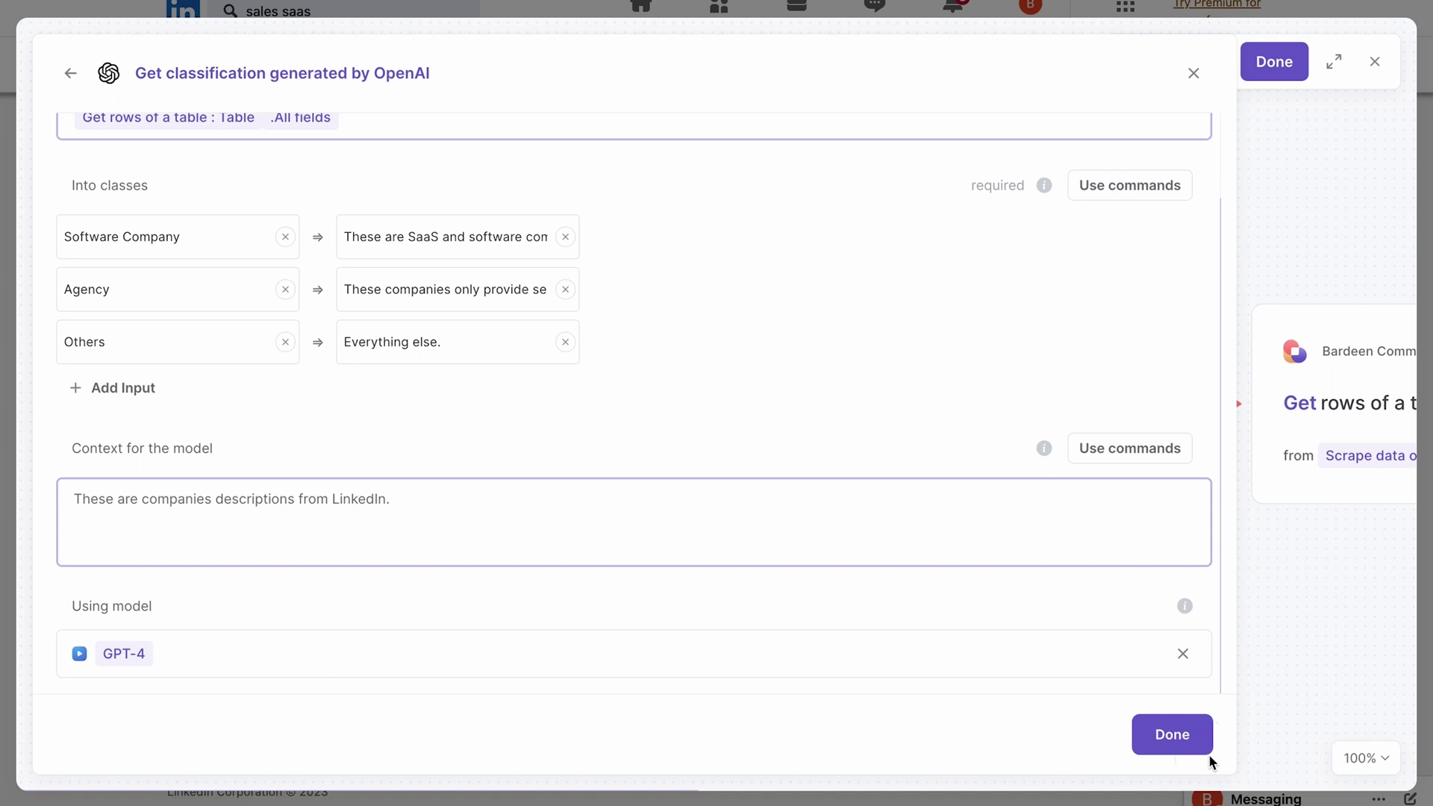
click(1184, 738)
scroll(1055, 533, right, 10)
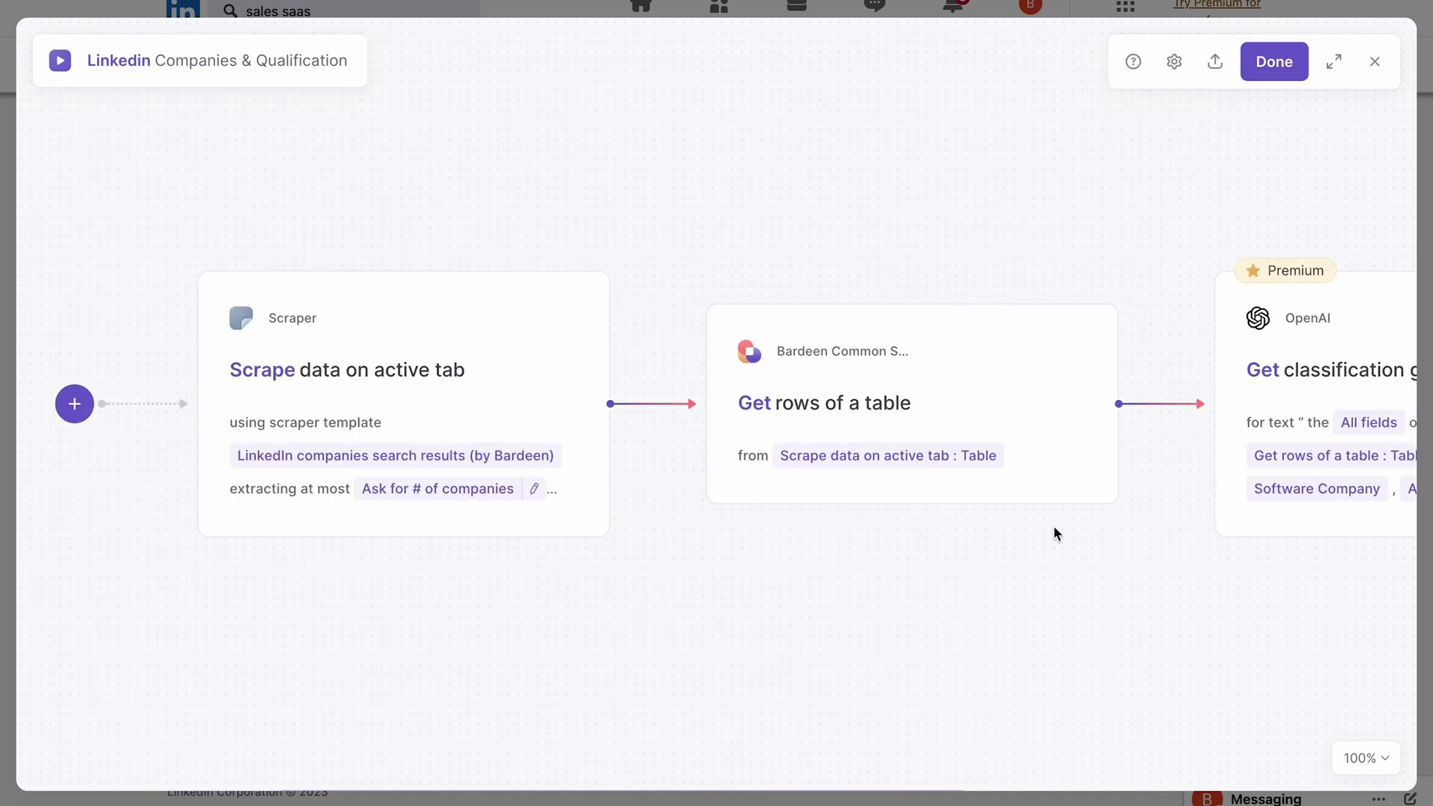
Step: Add a Google Sheets 'Create Google Sheet' action after the OpenAI classification step
scroll(1053, 532, right, 10)
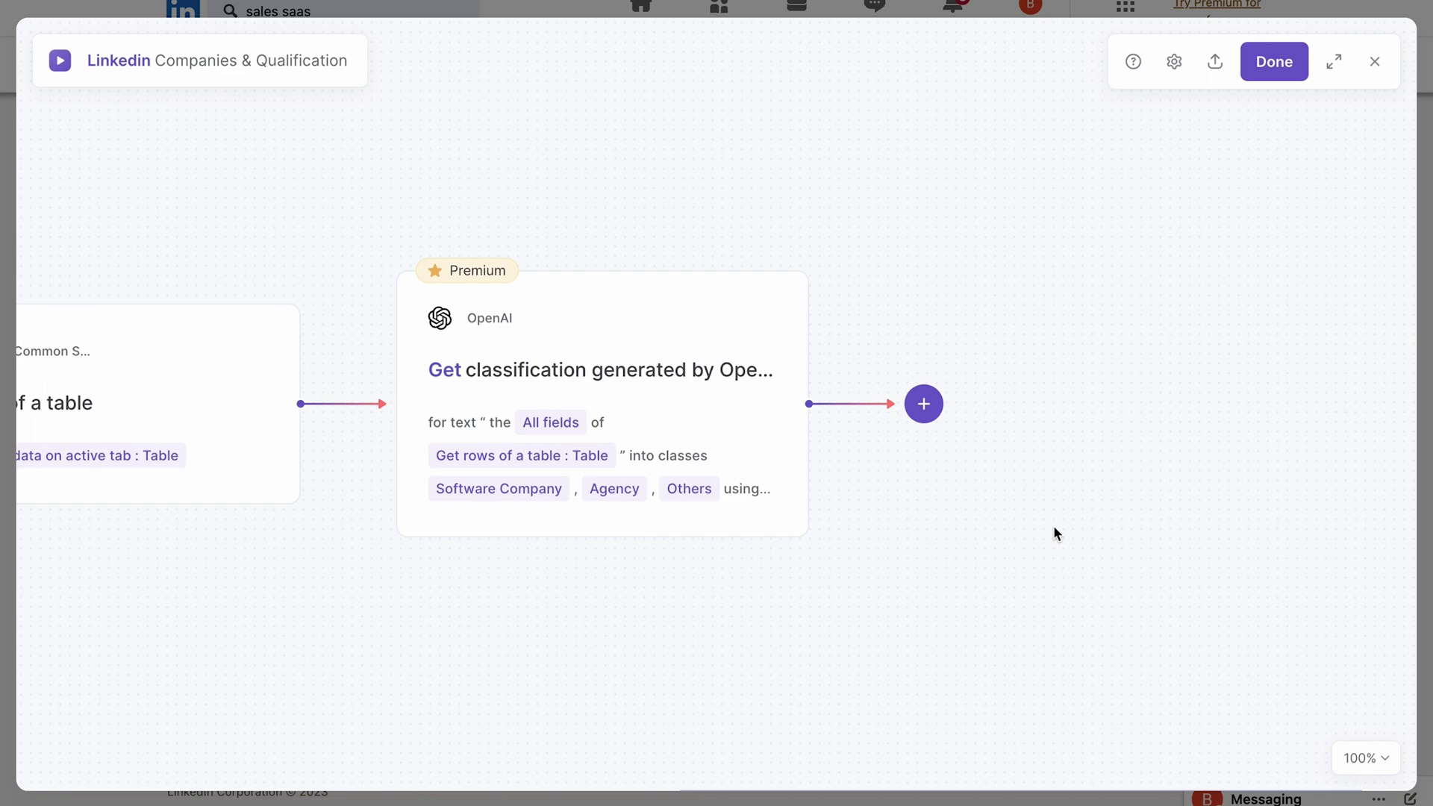
scroll(1054, 526, right, 2)
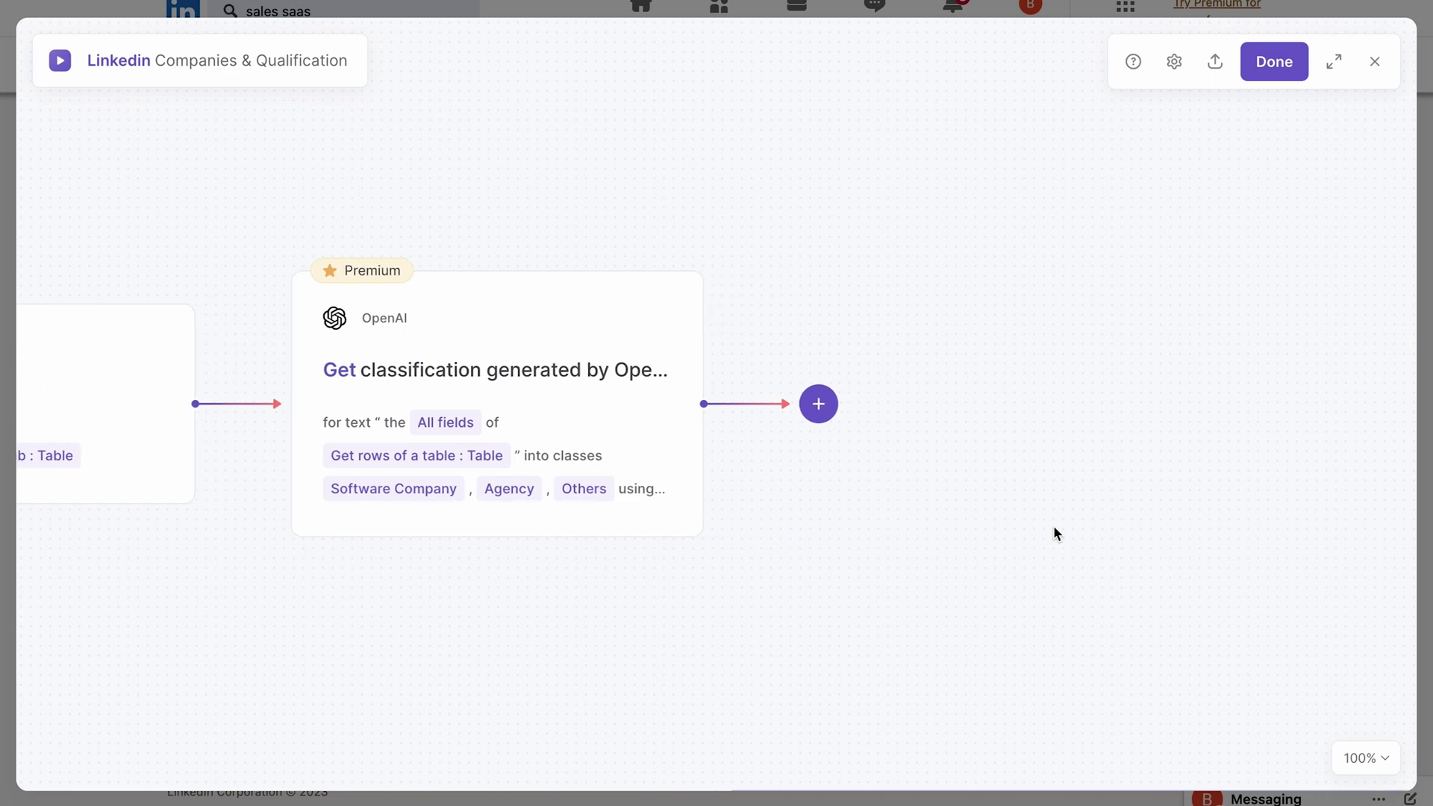
click(819, 402)
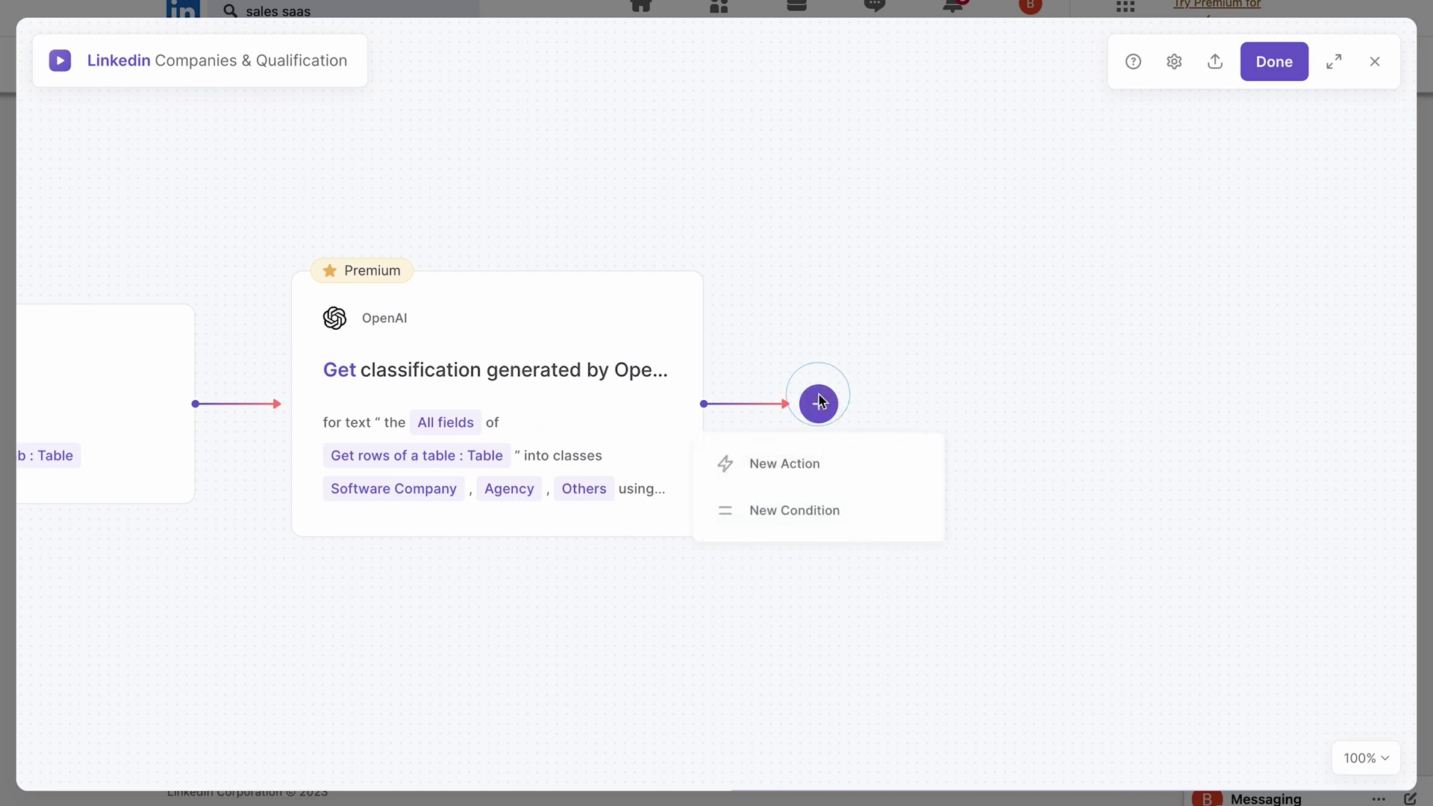
click(860, 468)
scroll(80, 633, down, 5)
click(72, 491)
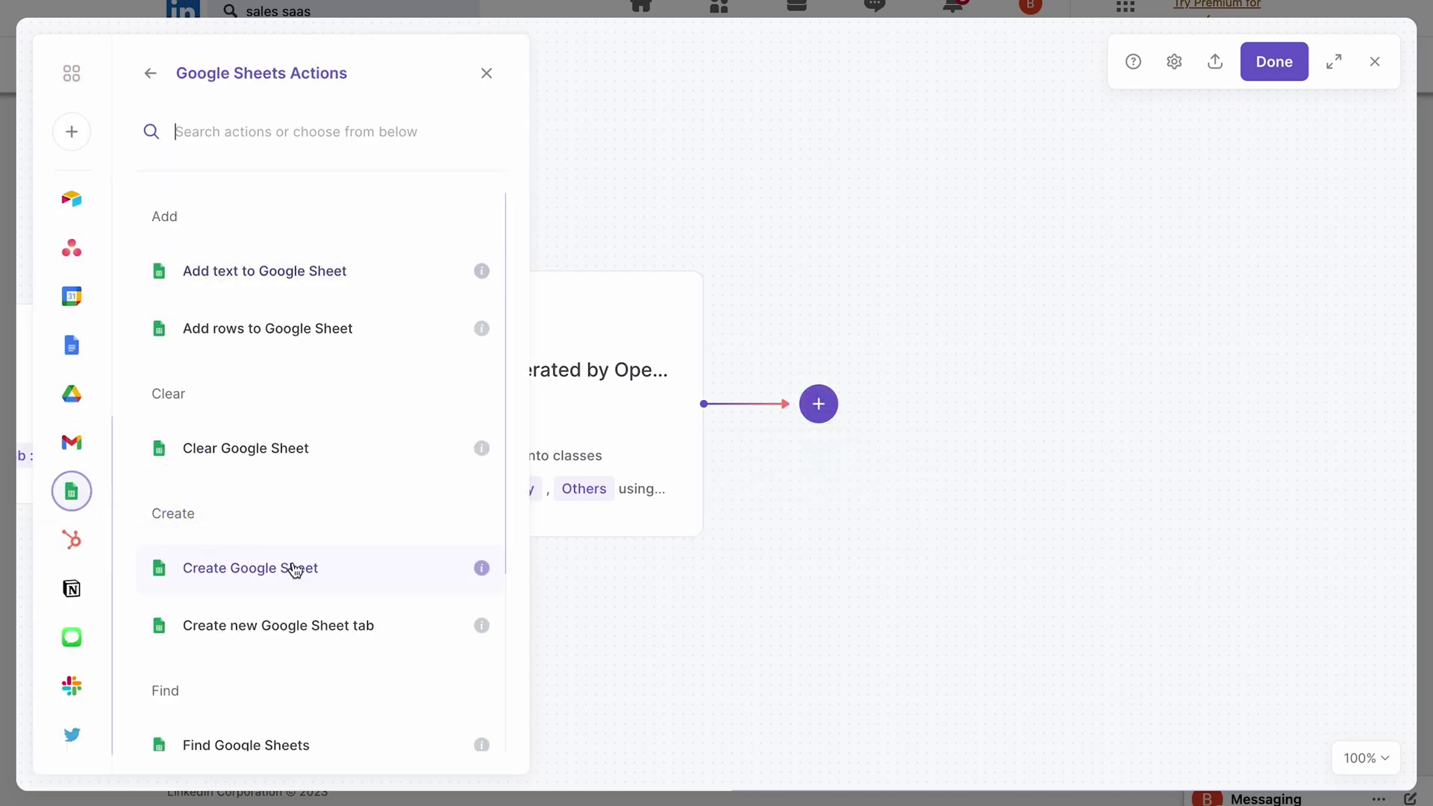
click(356, 581)
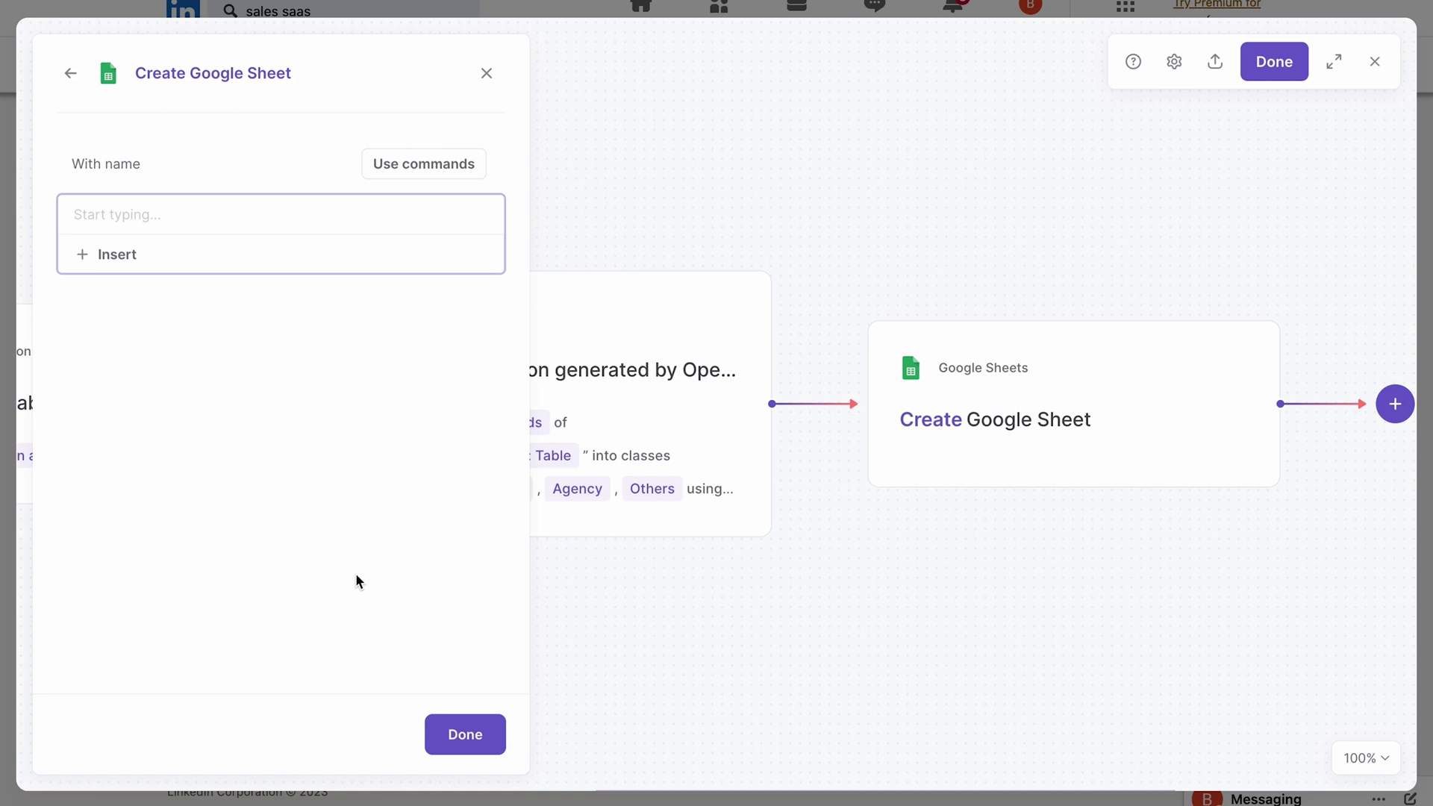
Step: Make the sheet name an 'Ask me every time' input called 'sheet title' and finish the step
click(163, 213)
text(Leads)
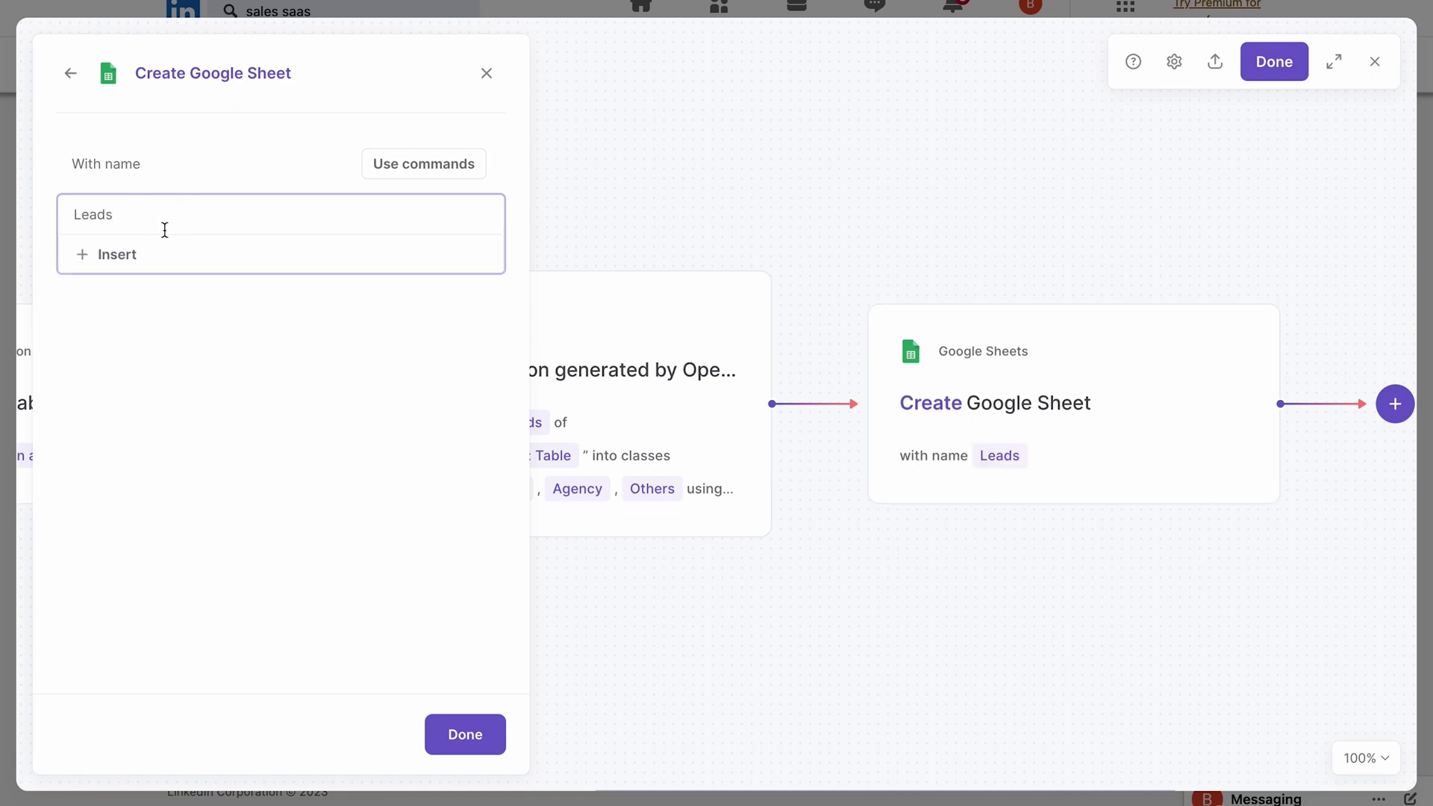
key(ctrl+a)
key(BackSpace)
click(135, 256)
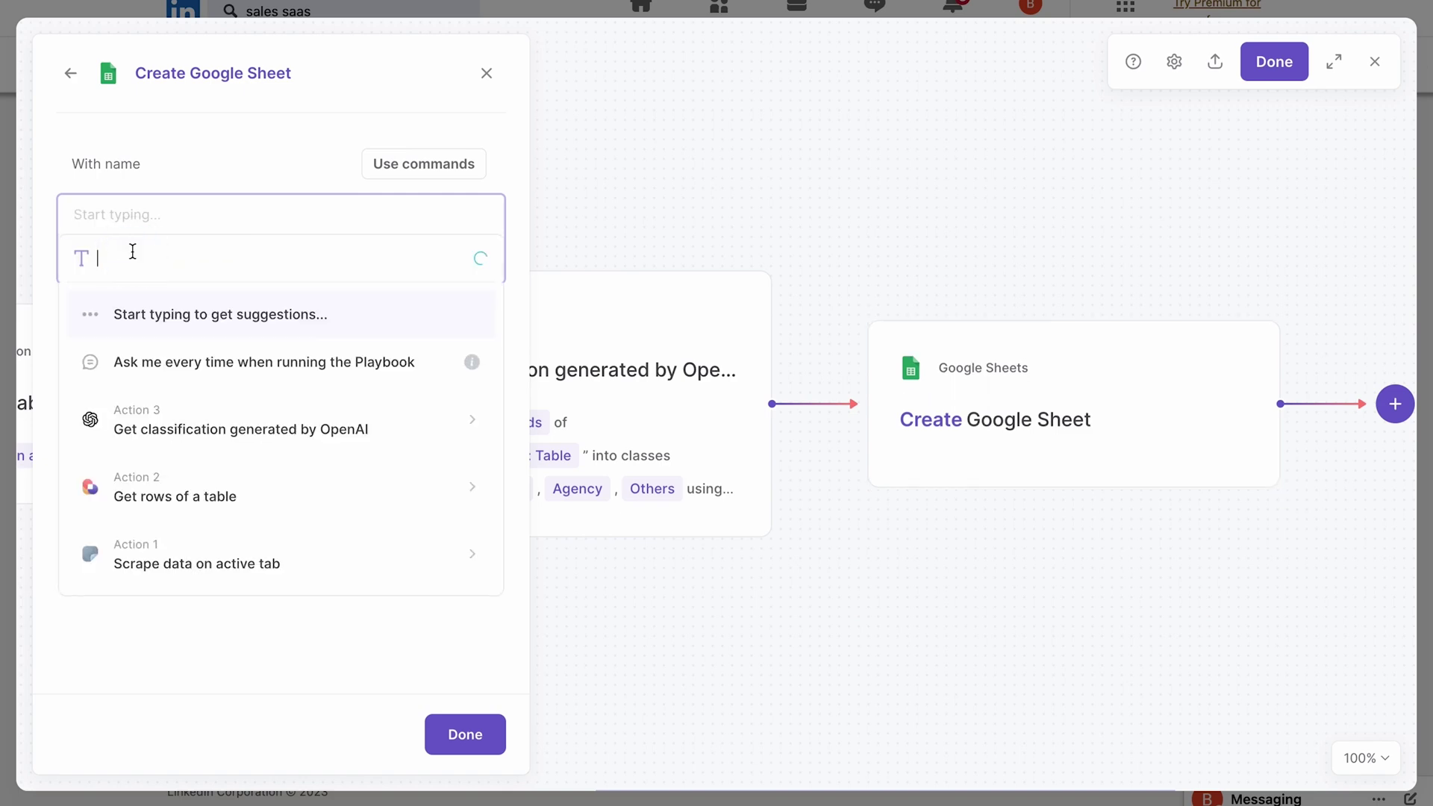
click(310, 361)
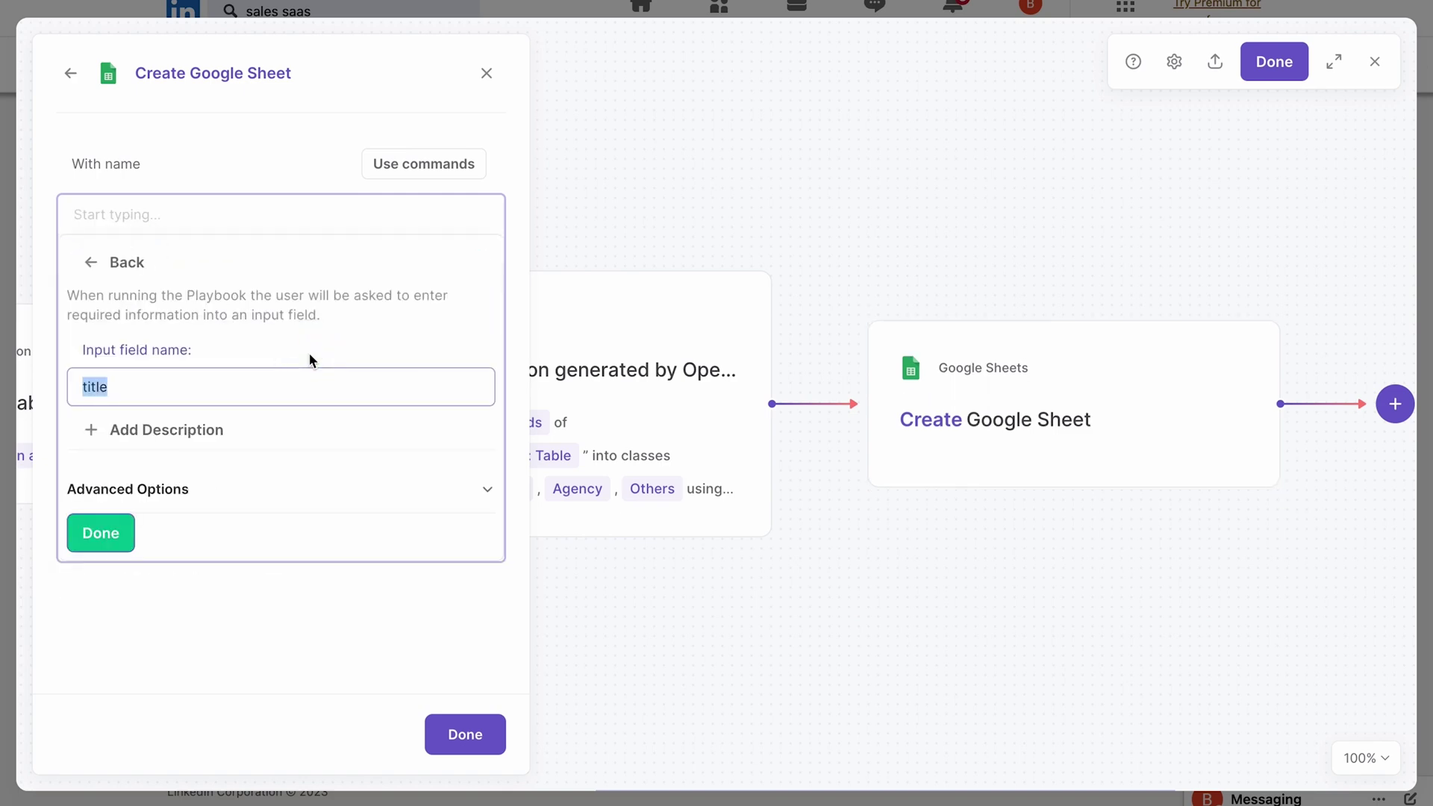
text(sheet title)
click(131, 534)
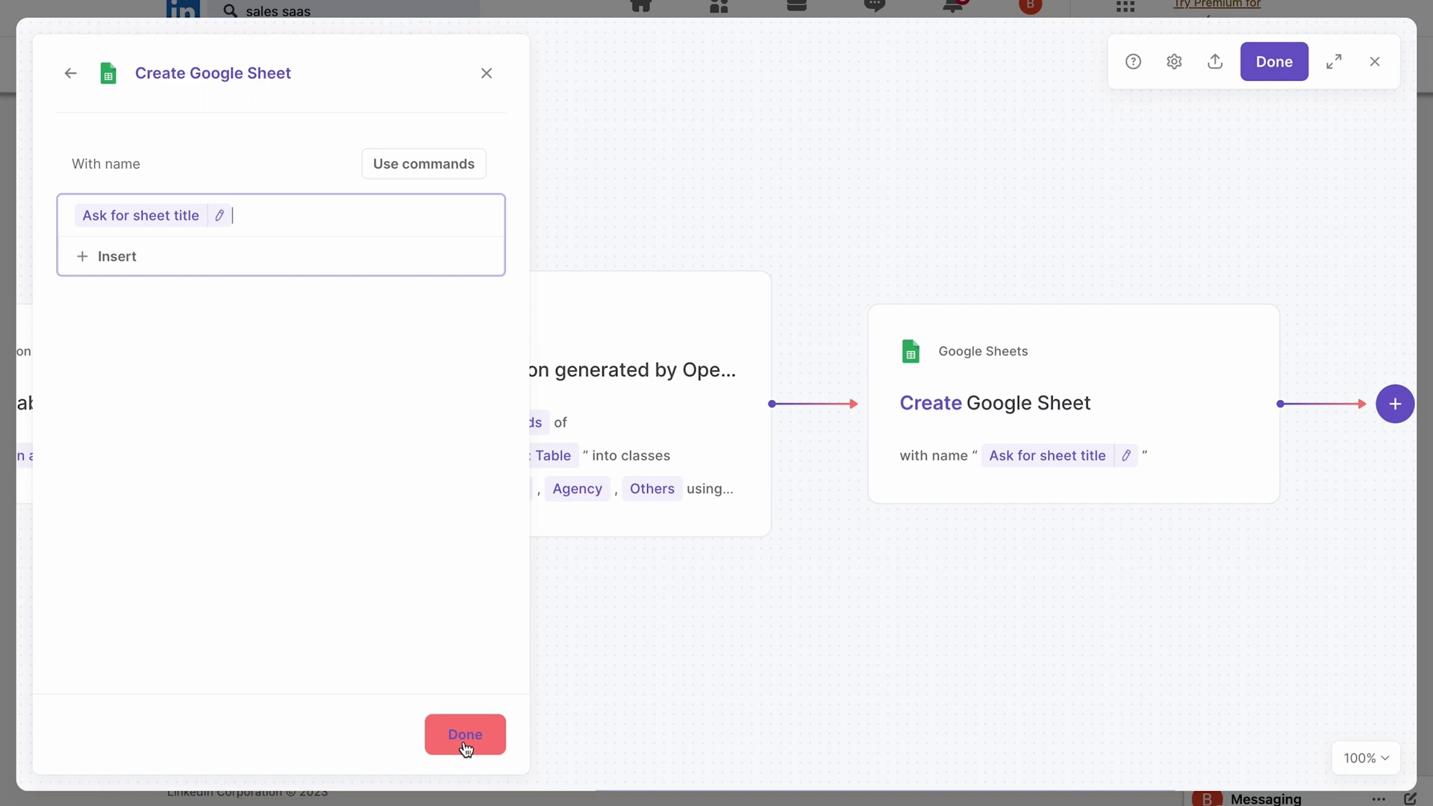
click(464, 735)
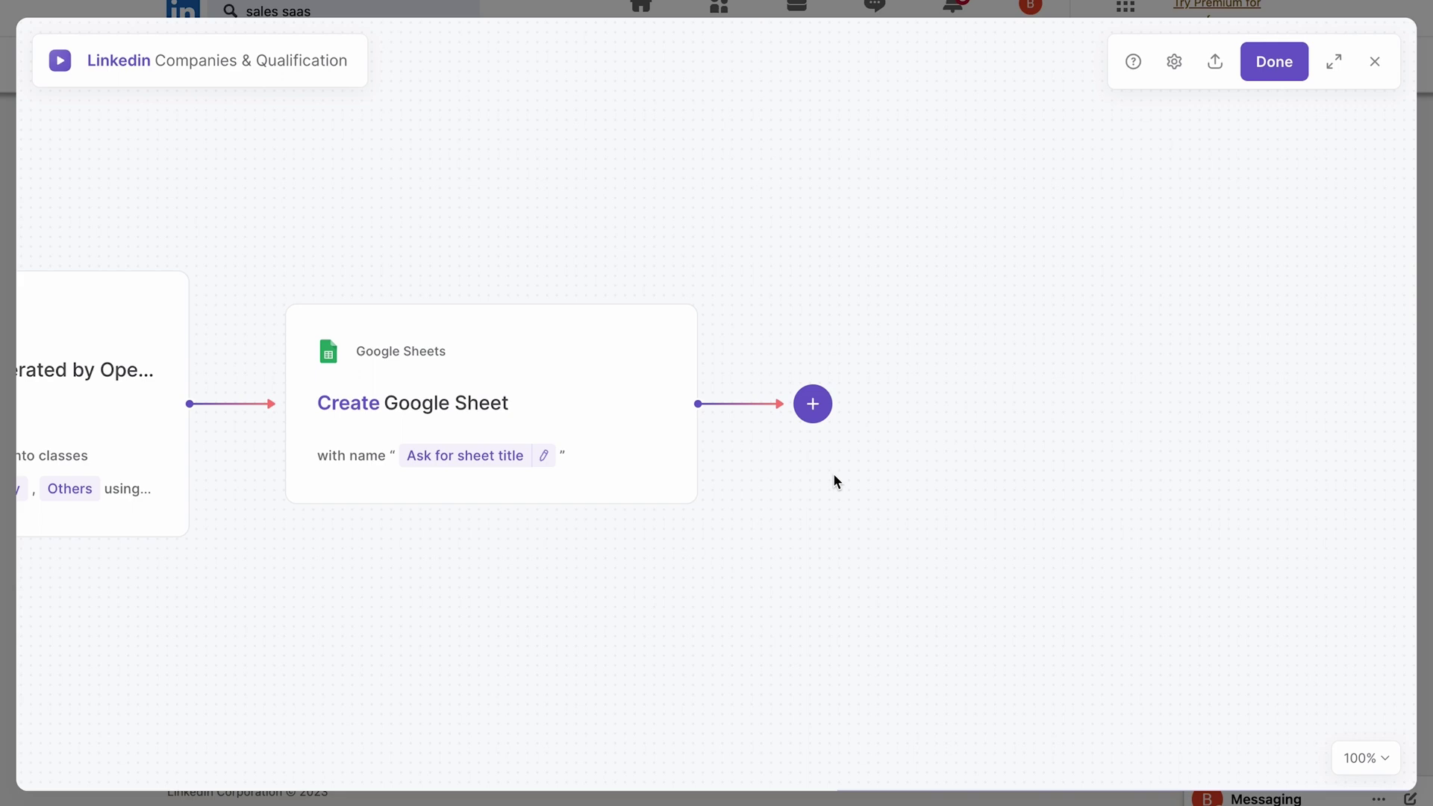
Step: Add an 'Add rows to Google Sheet' step writing to a new Companies tab in the created sheet
click(813, 403)
click(860, 455)
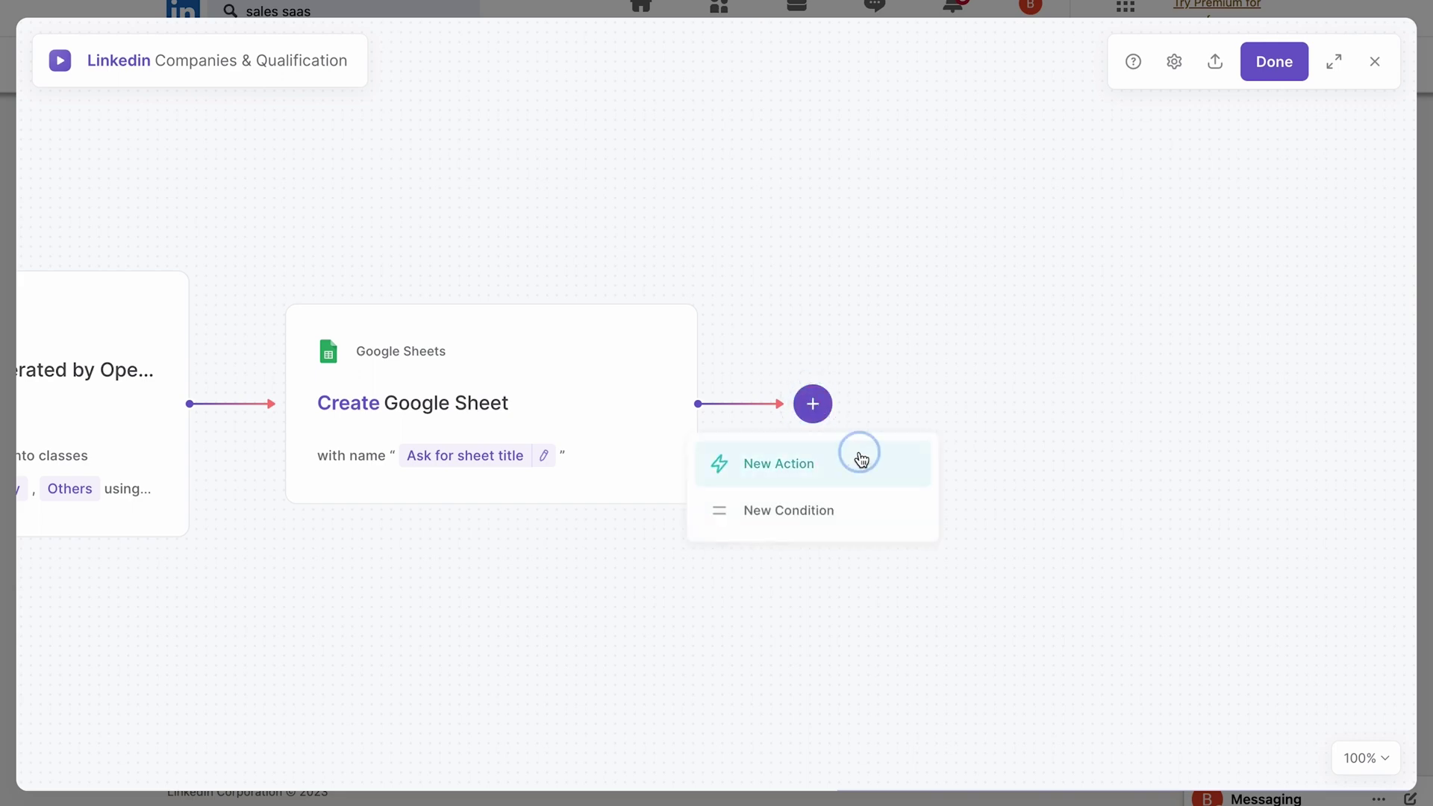
scroll(97, 645, down, 4)
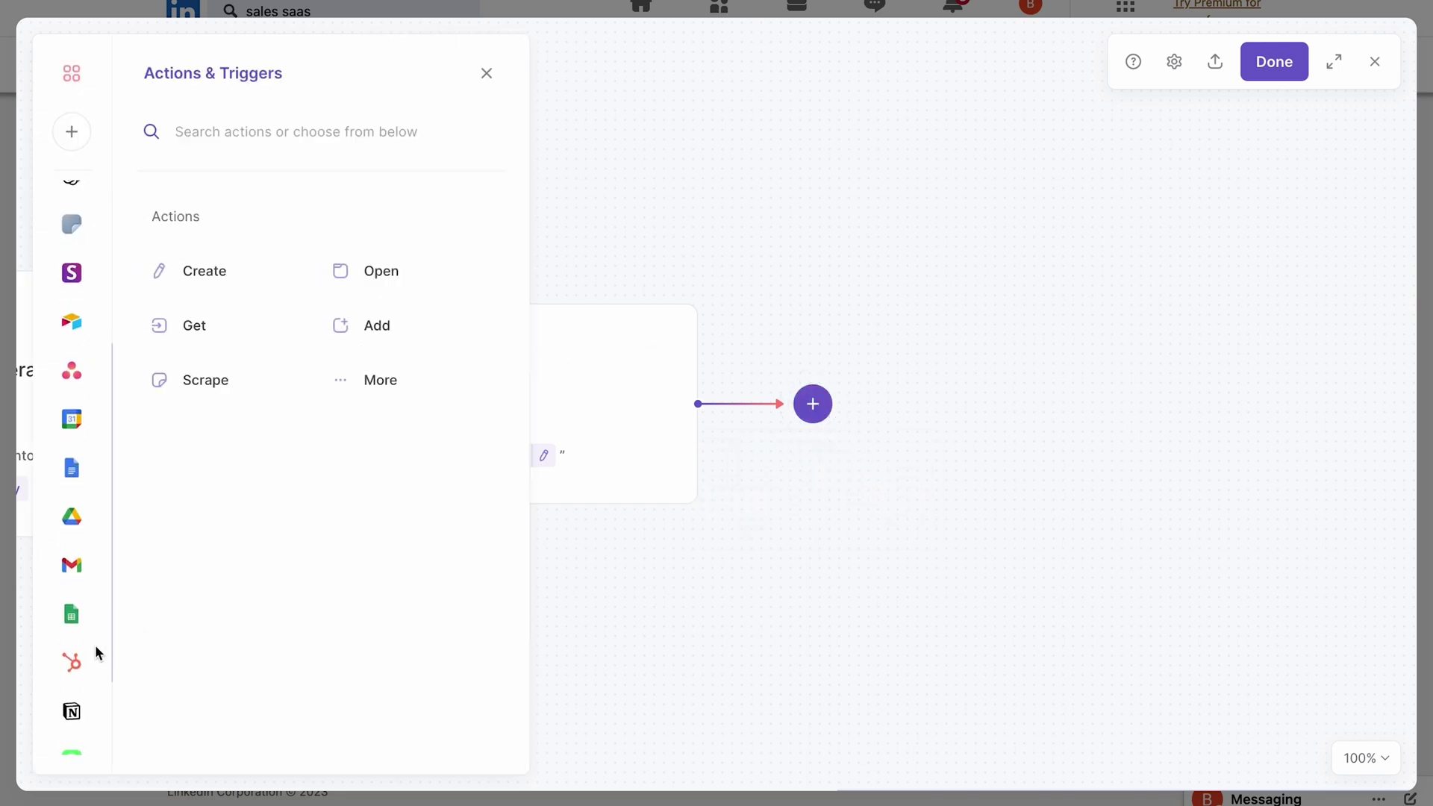
click(74, 613)
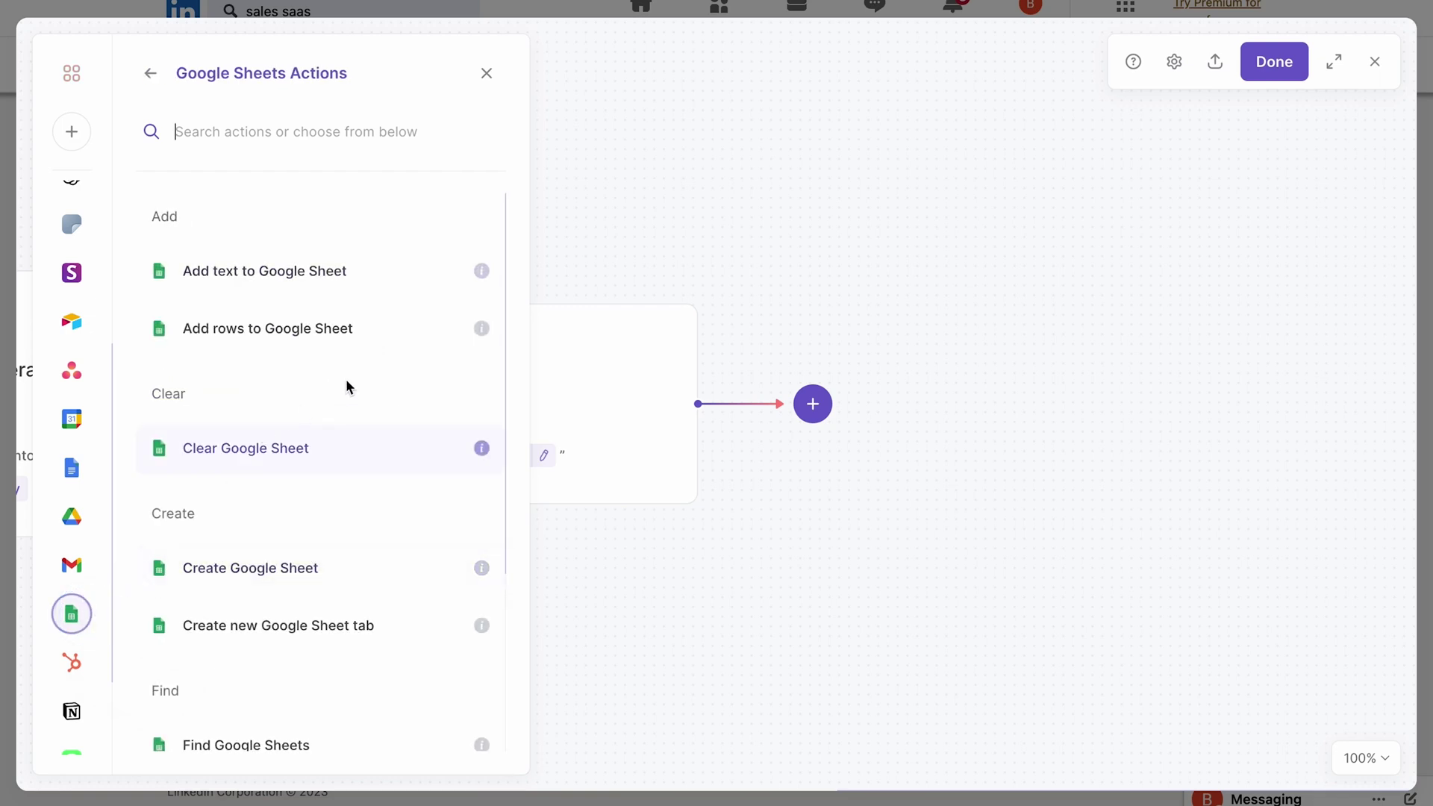
click(348, 329)
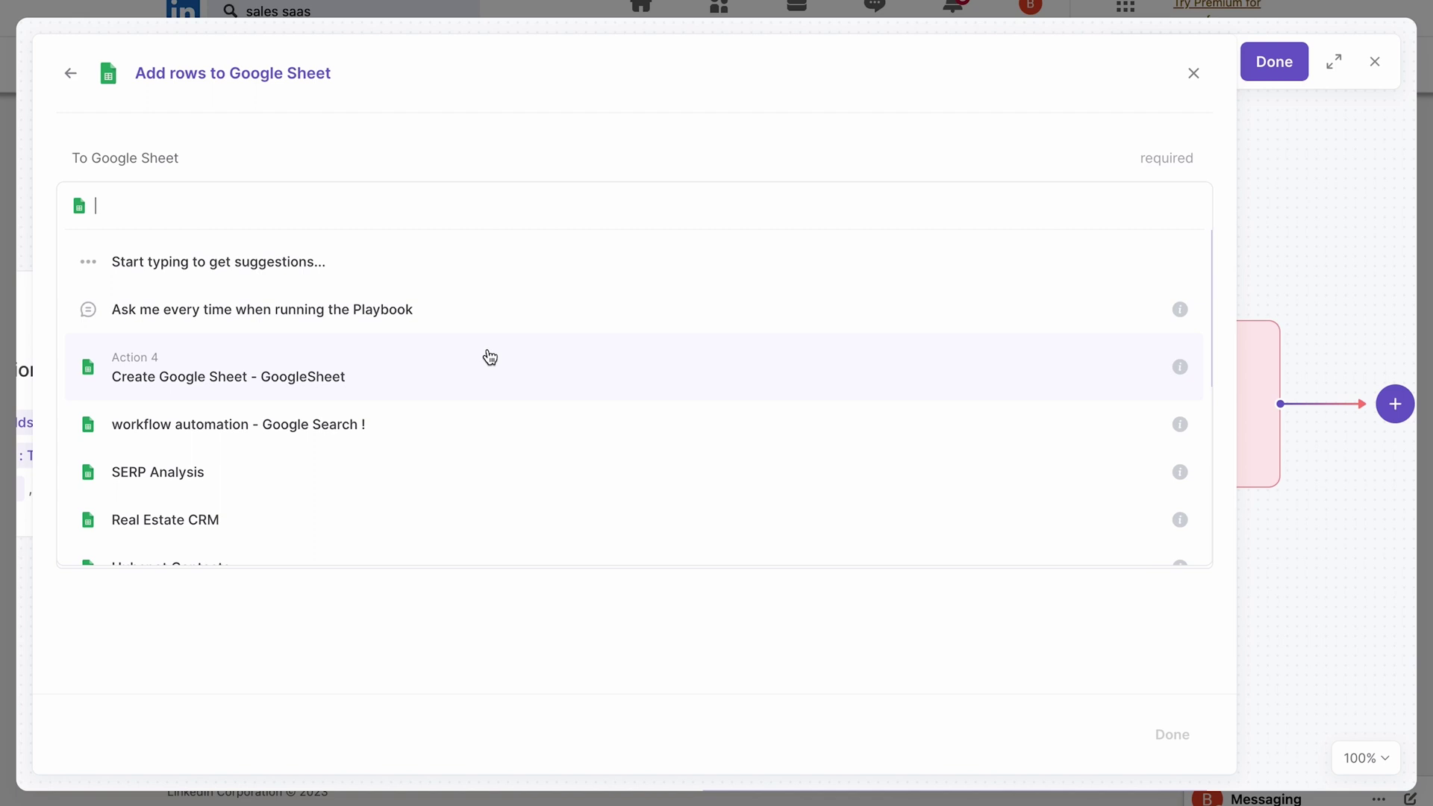
click(489, 356)
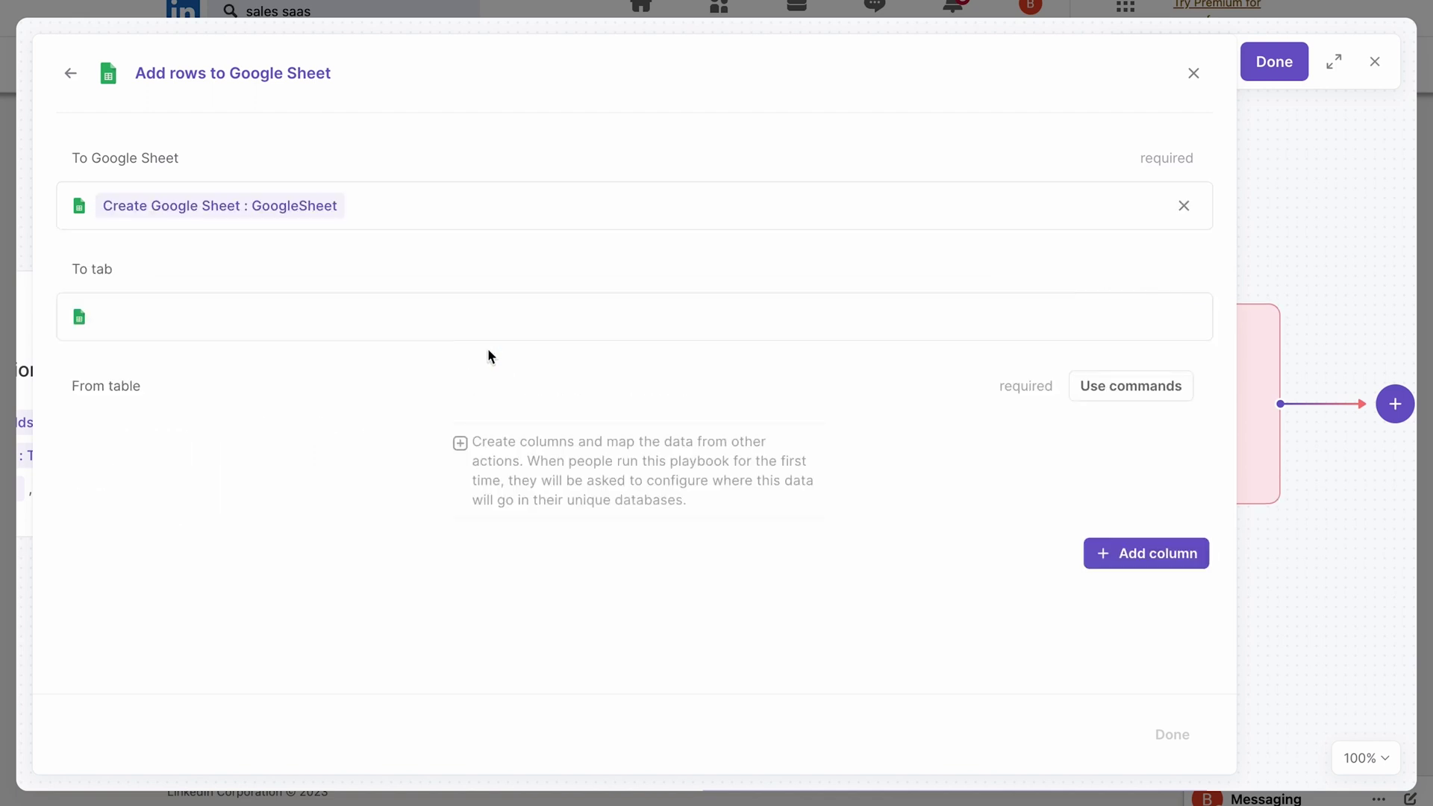
click(507, 306)
click(479, 512)
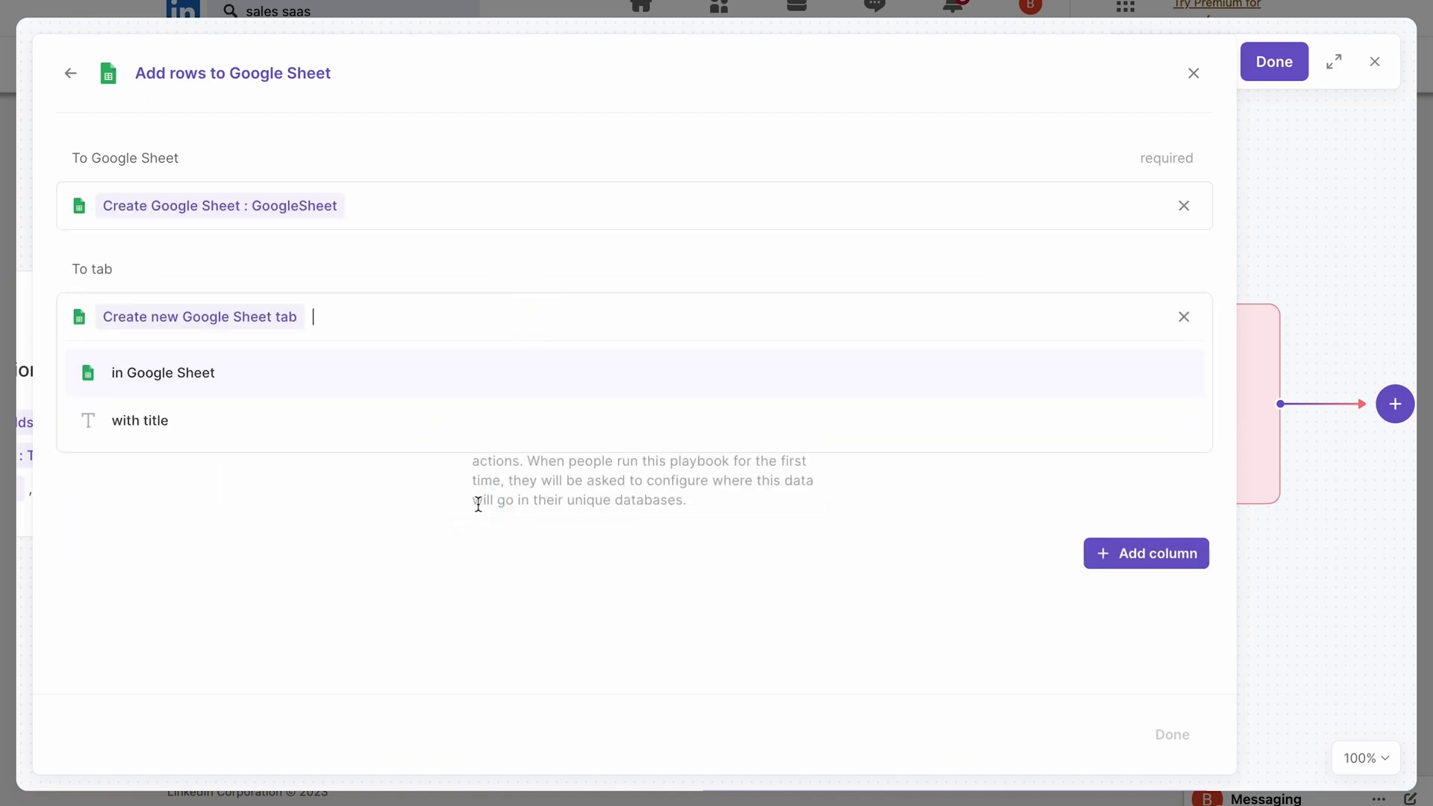
click(419, 389)
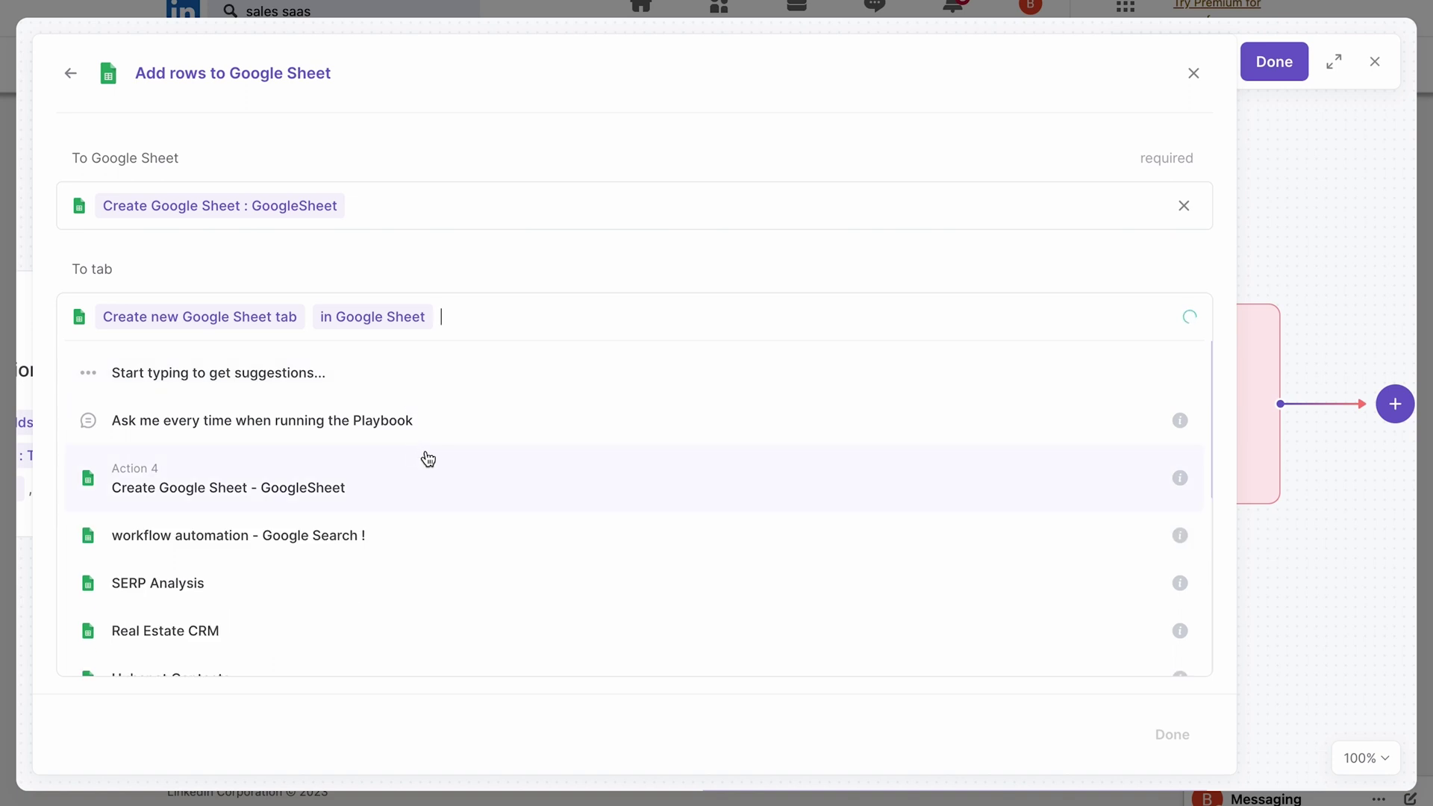
click(424, 457)
click(440, 392)
text(Companies)
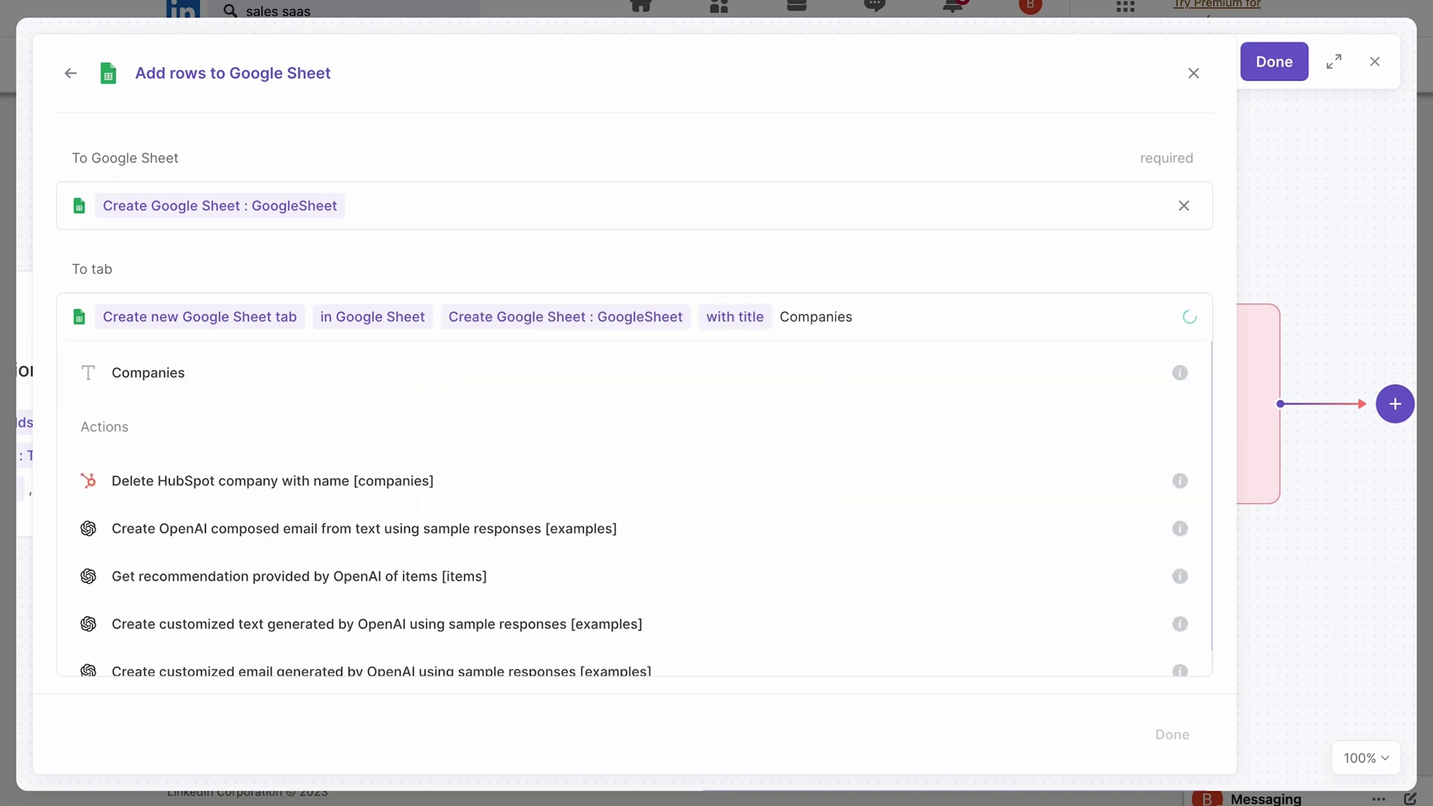
key(Return)
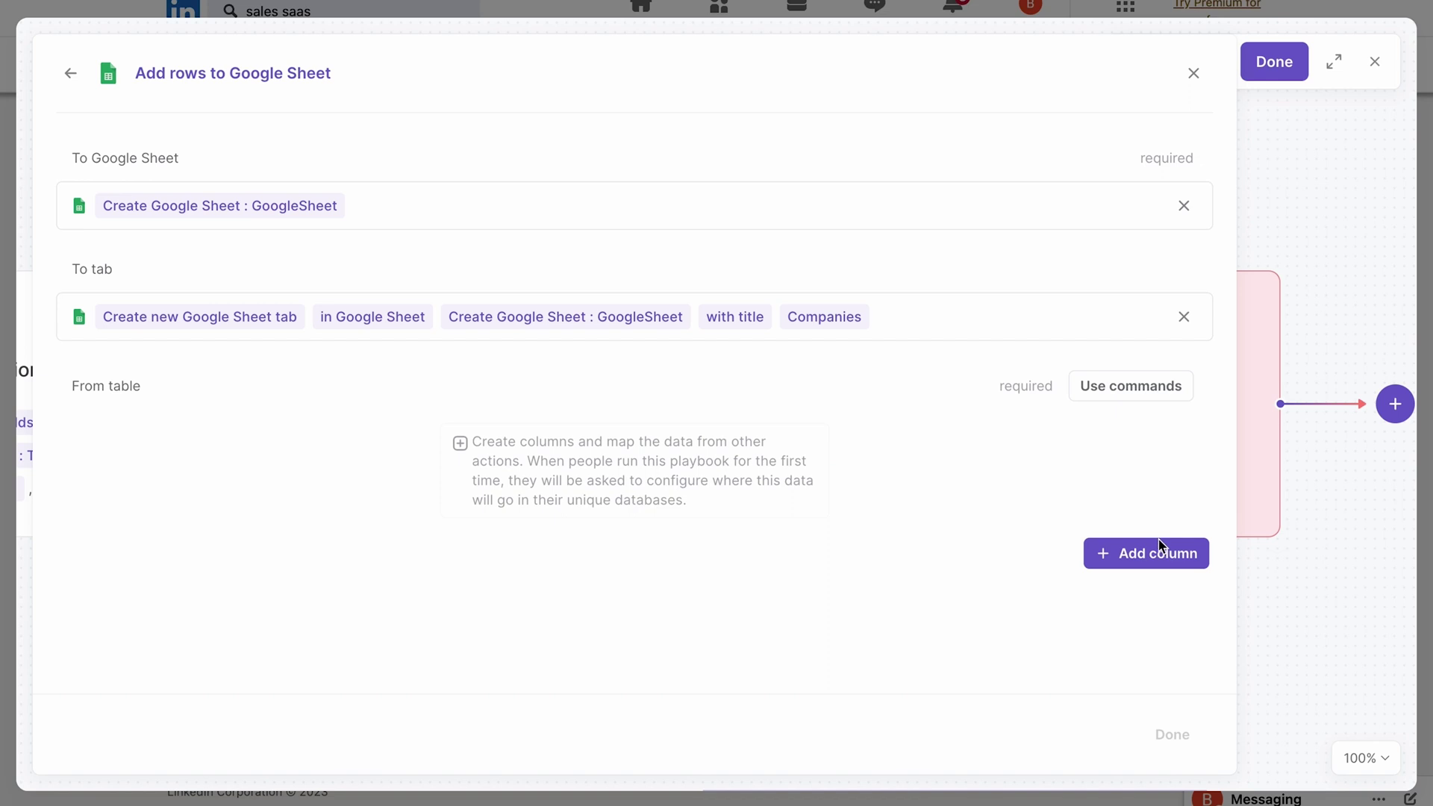
Step: Map columns Company Name to the scraped Name and URL to the scraped Company URL
click(1172, 561)
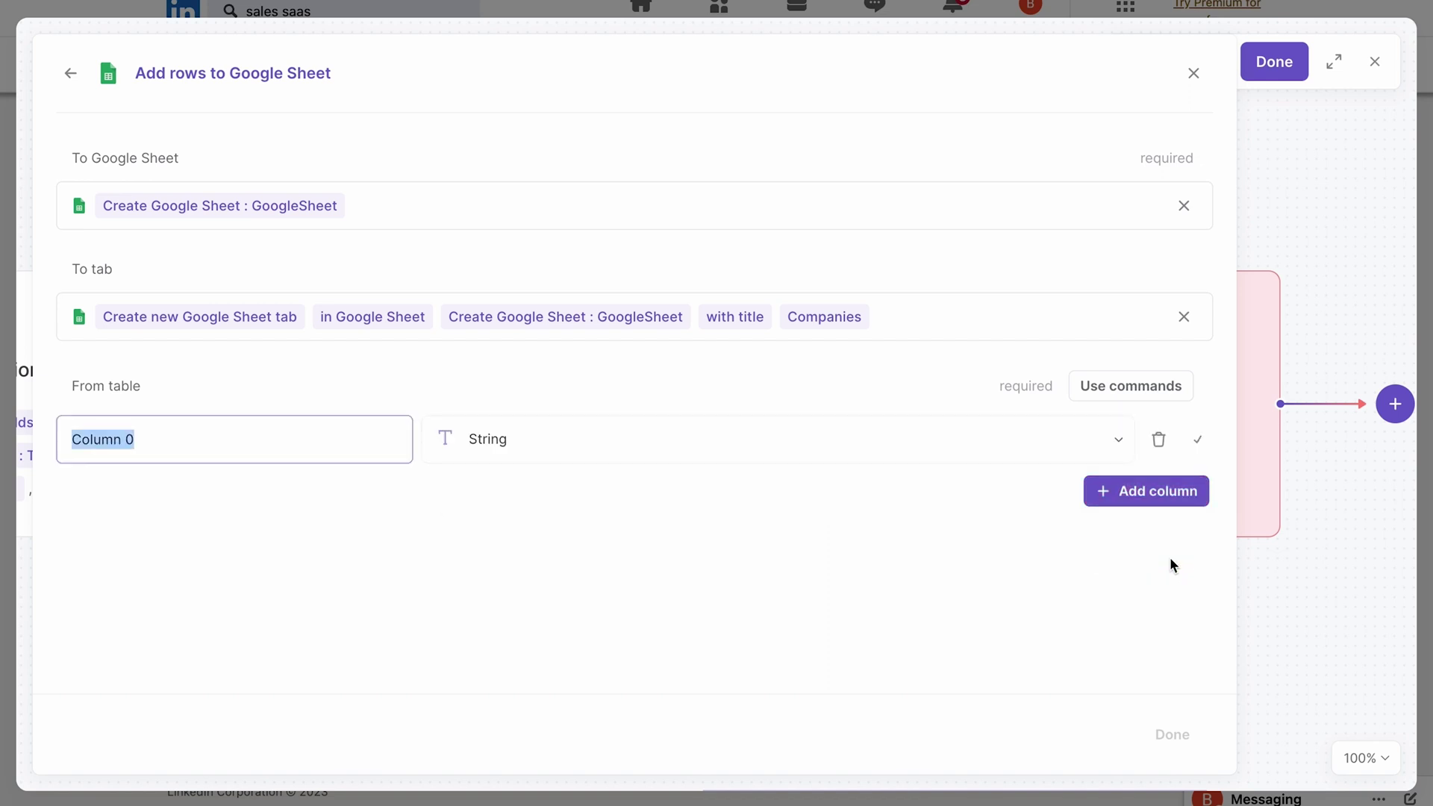
text(Company Name)
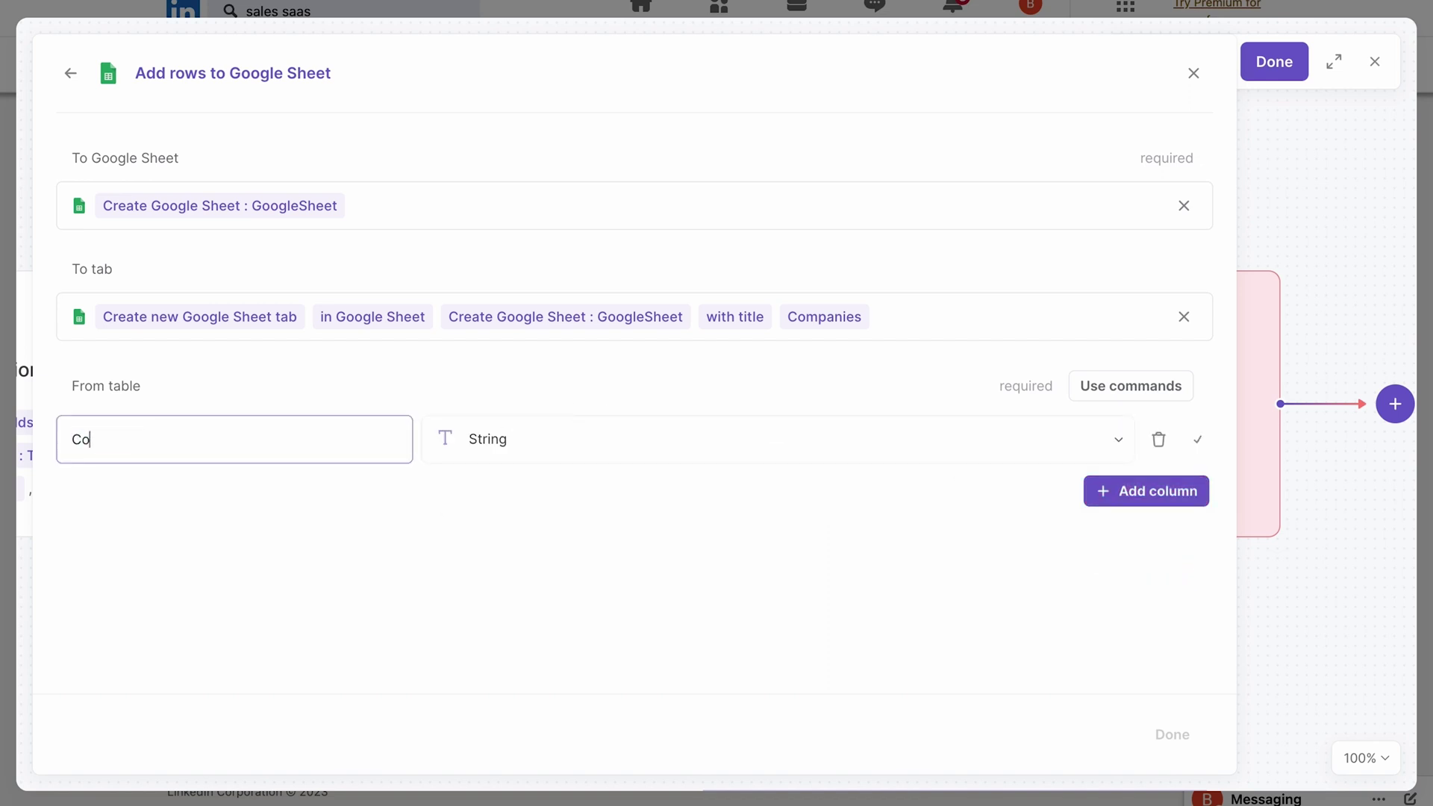
key(Return)
click(385, 445)
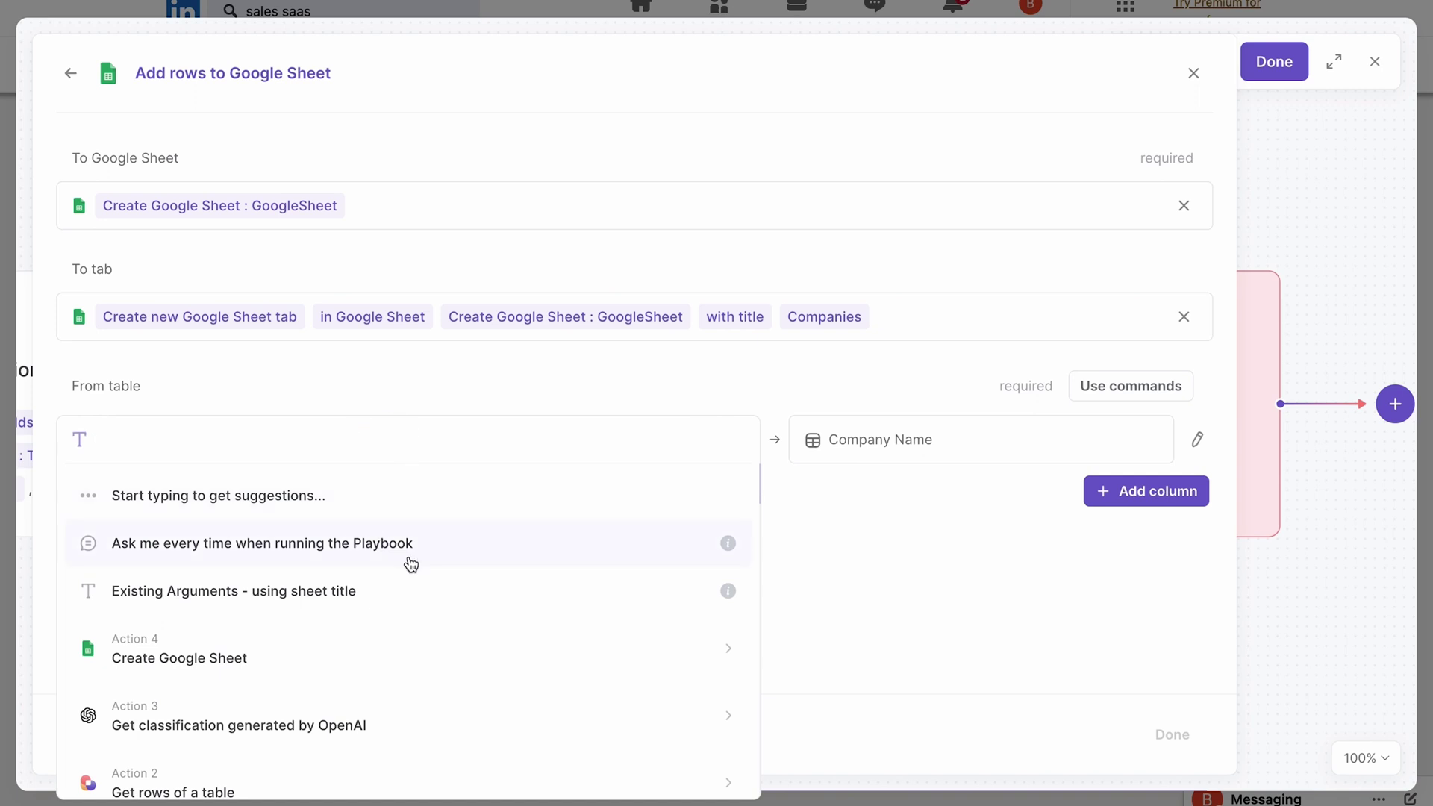
scroll(409, 563, down, 3)
click(460, 619)
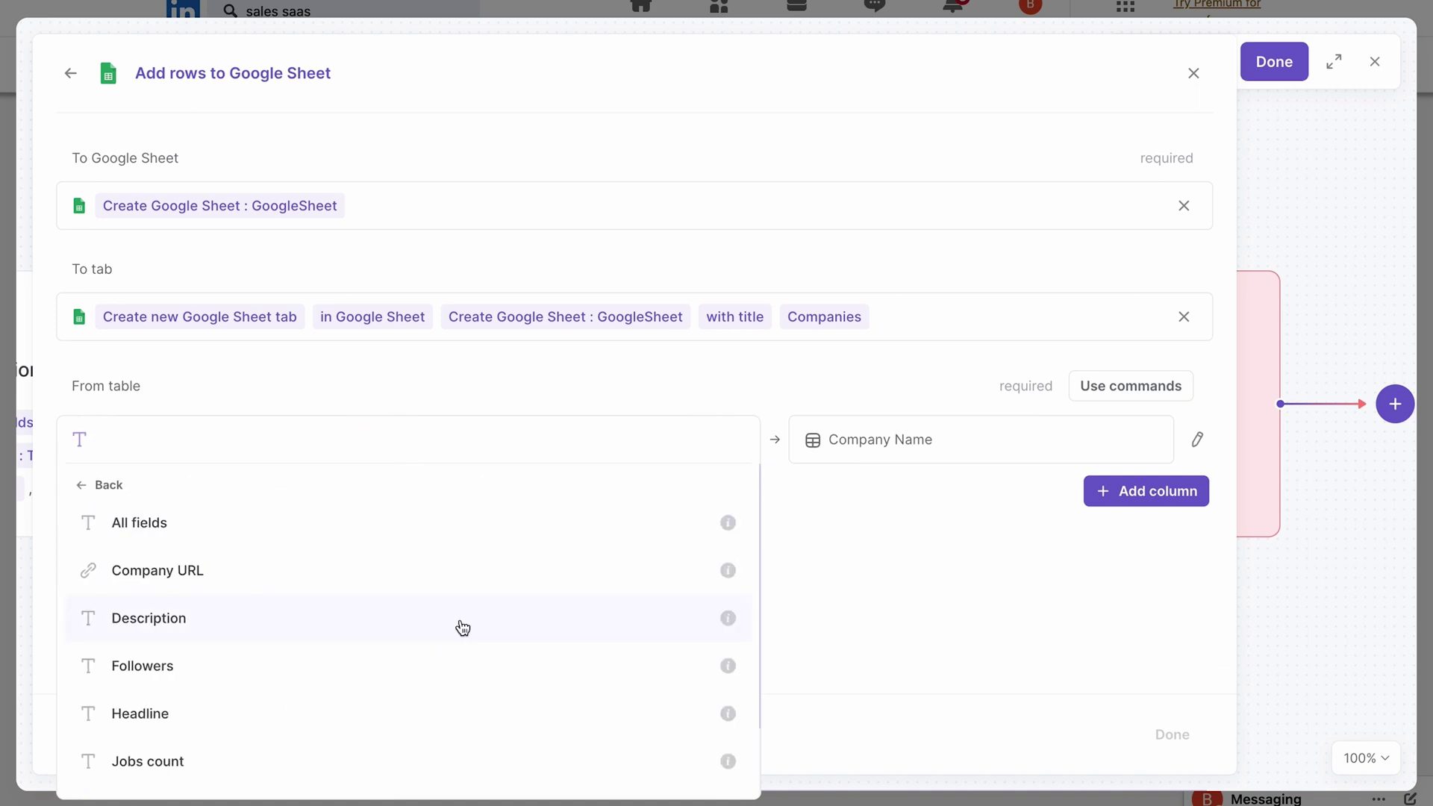
scroll(463, 695, down, 2)
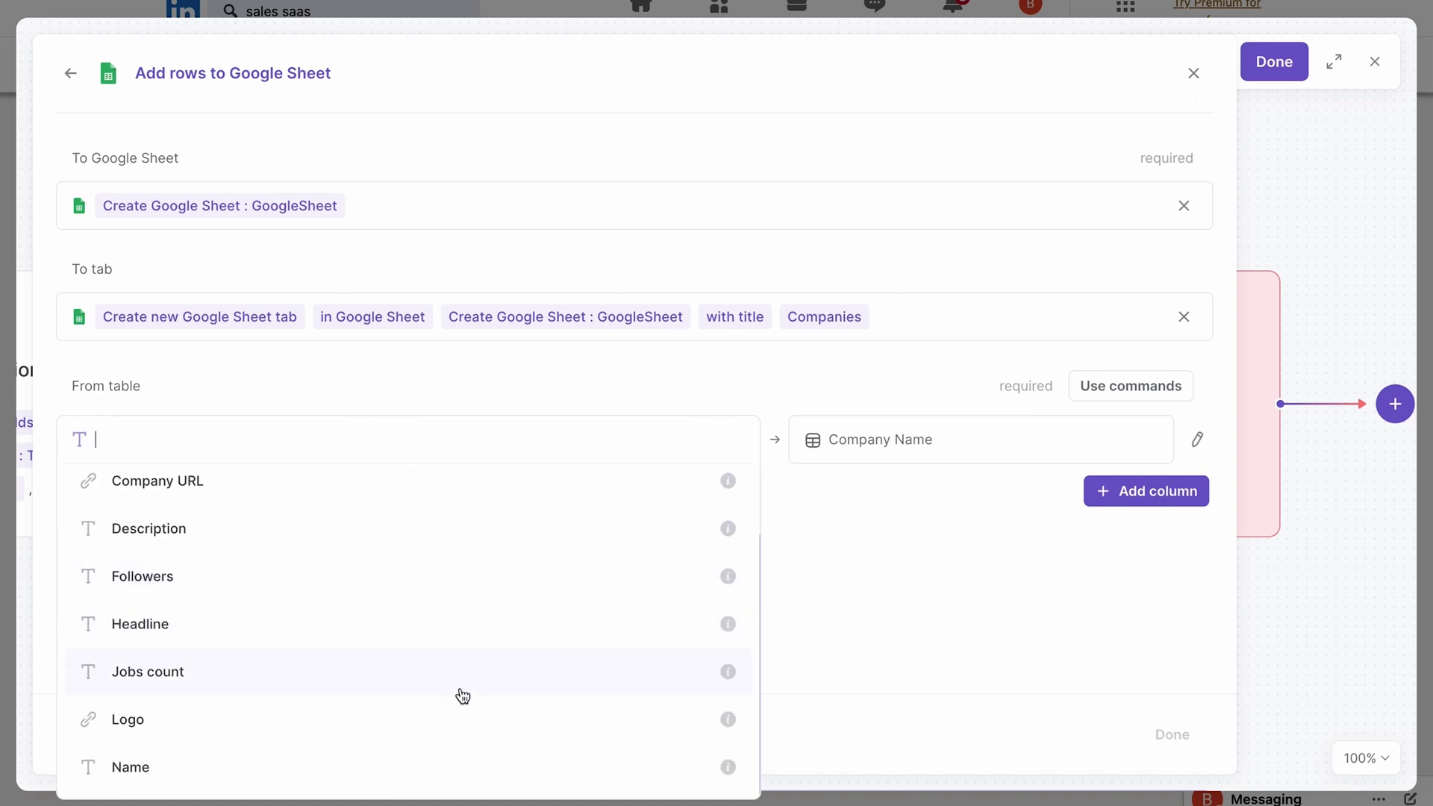
click(427, 755)
click(1136, 494)
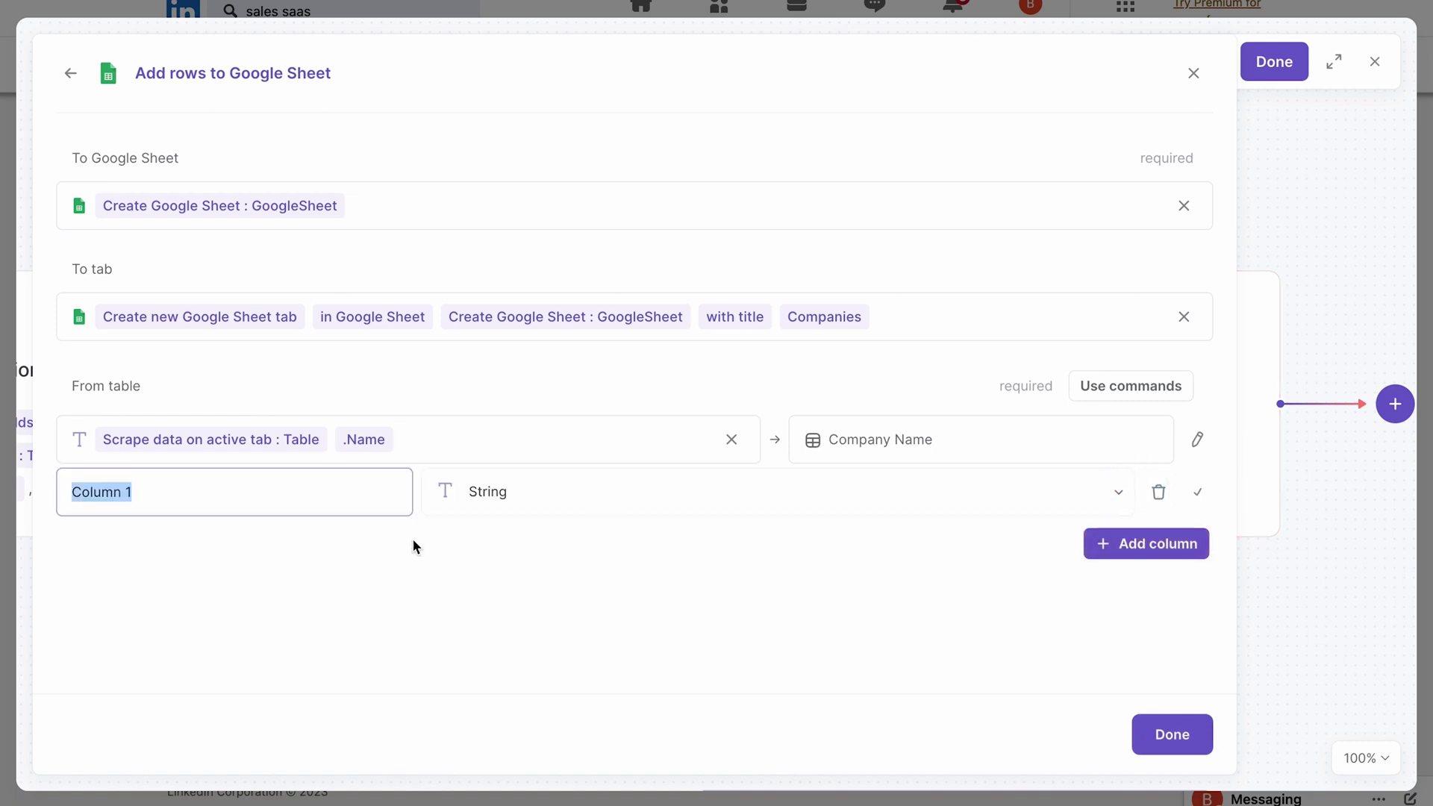
text(URL)
key(Return)
click(431, 485)
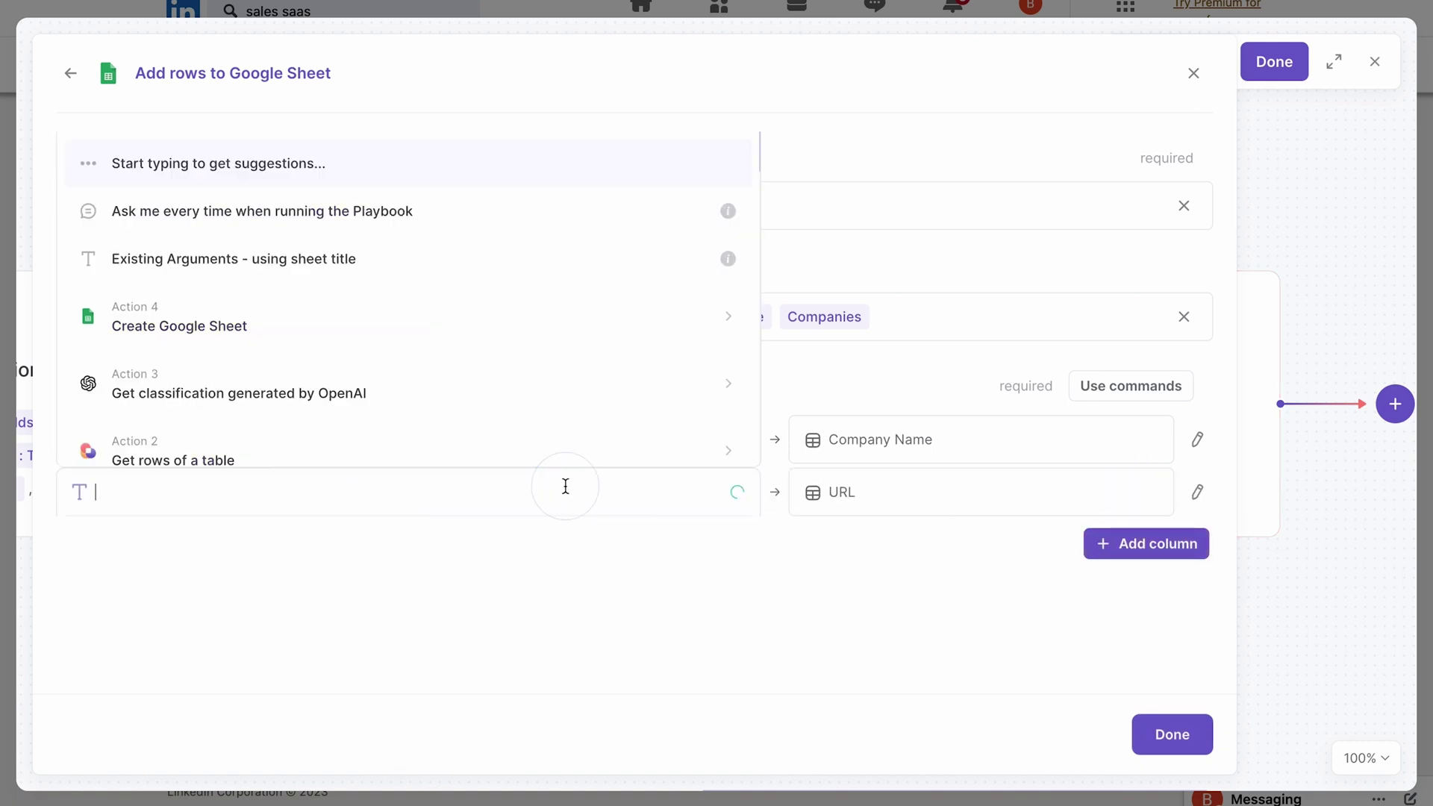
scroll(378, 393, down, 3)
click(418, 371)
click(399, 246)
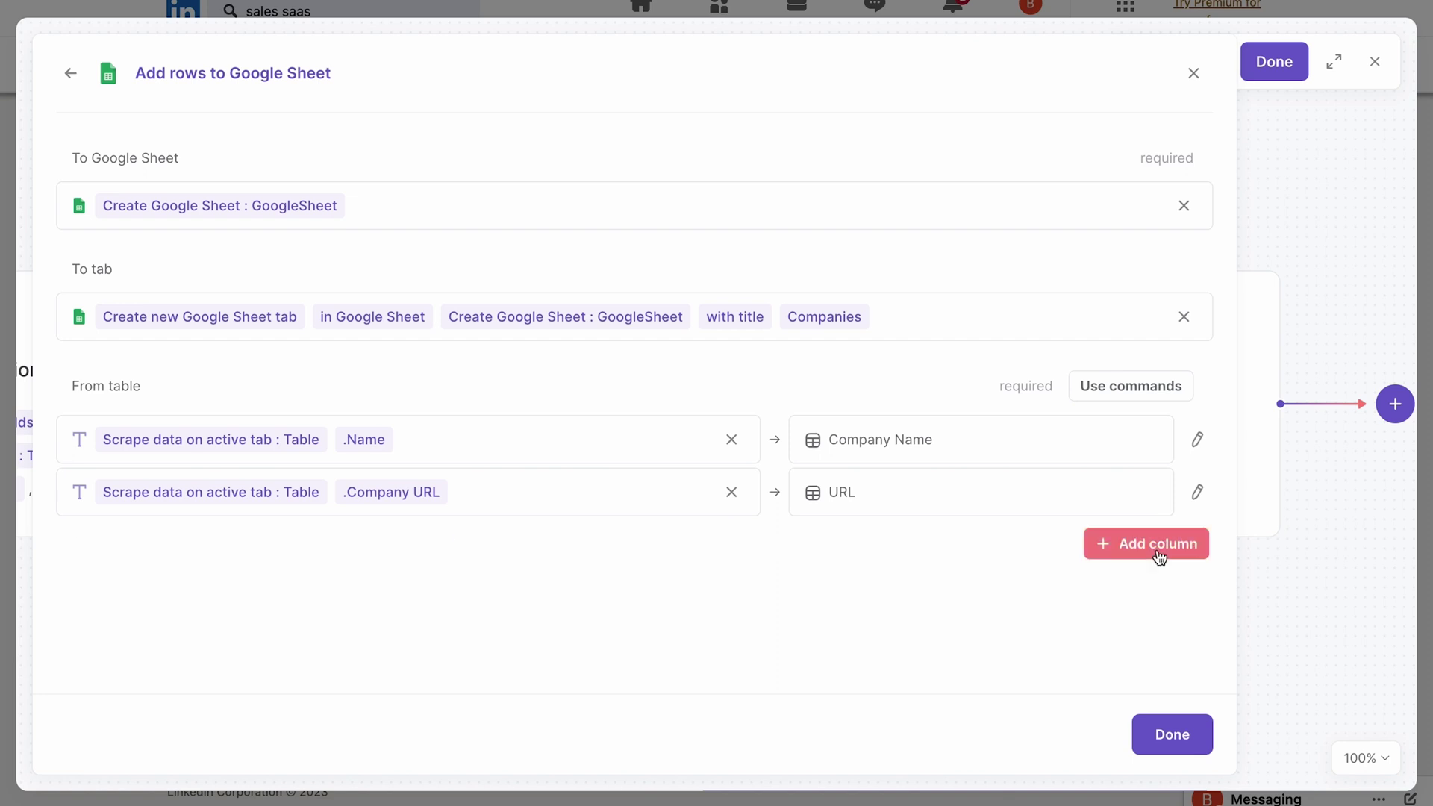
Step: Add Description and Followers columns mapped to the scraped Description and Followers fields
click(1153, 546)
text(Description)
key(Return)
click(298, 543)
scroll(229, 412, down, 3)
click(256, 351)
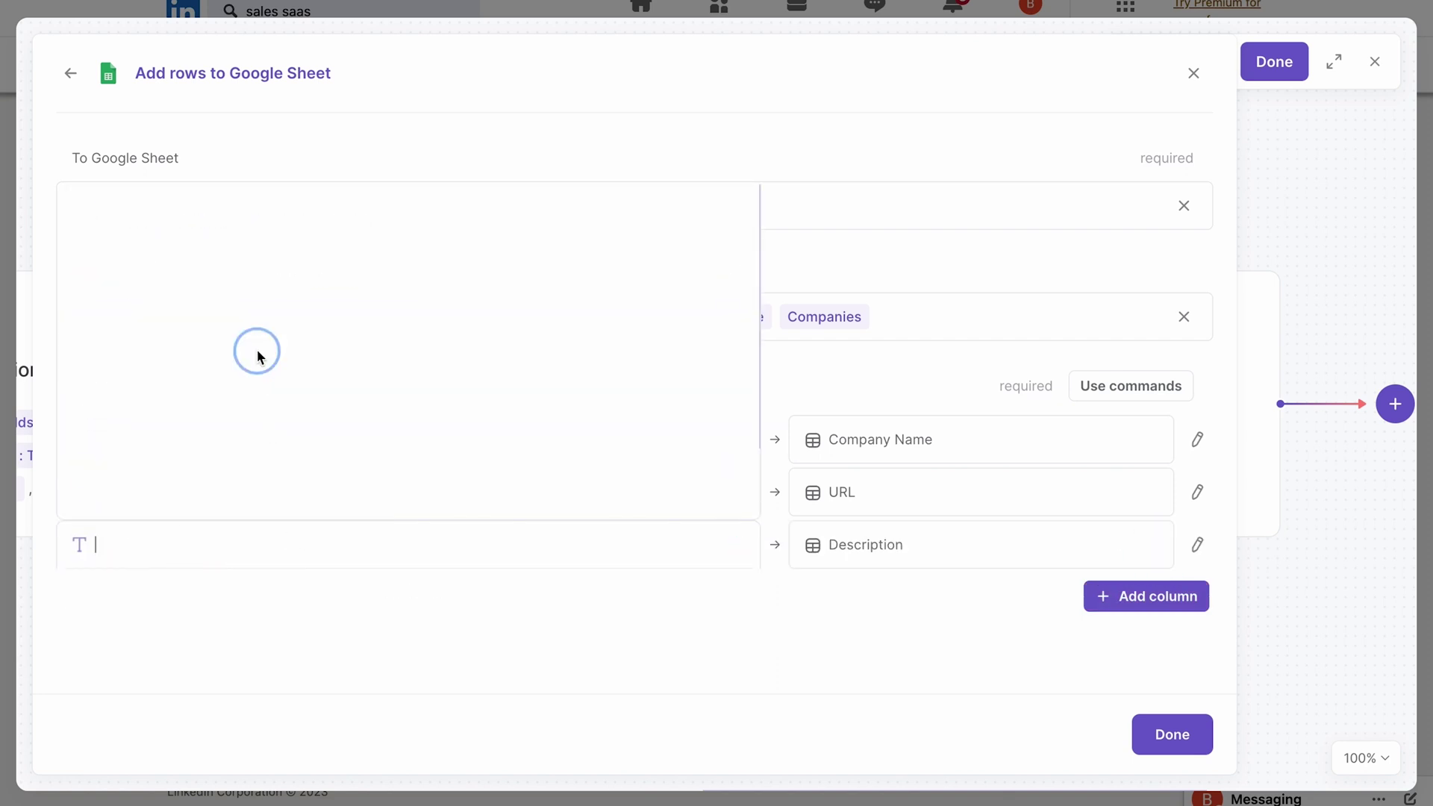
click(388, 314)
click(1146, 595)
text(Followers)
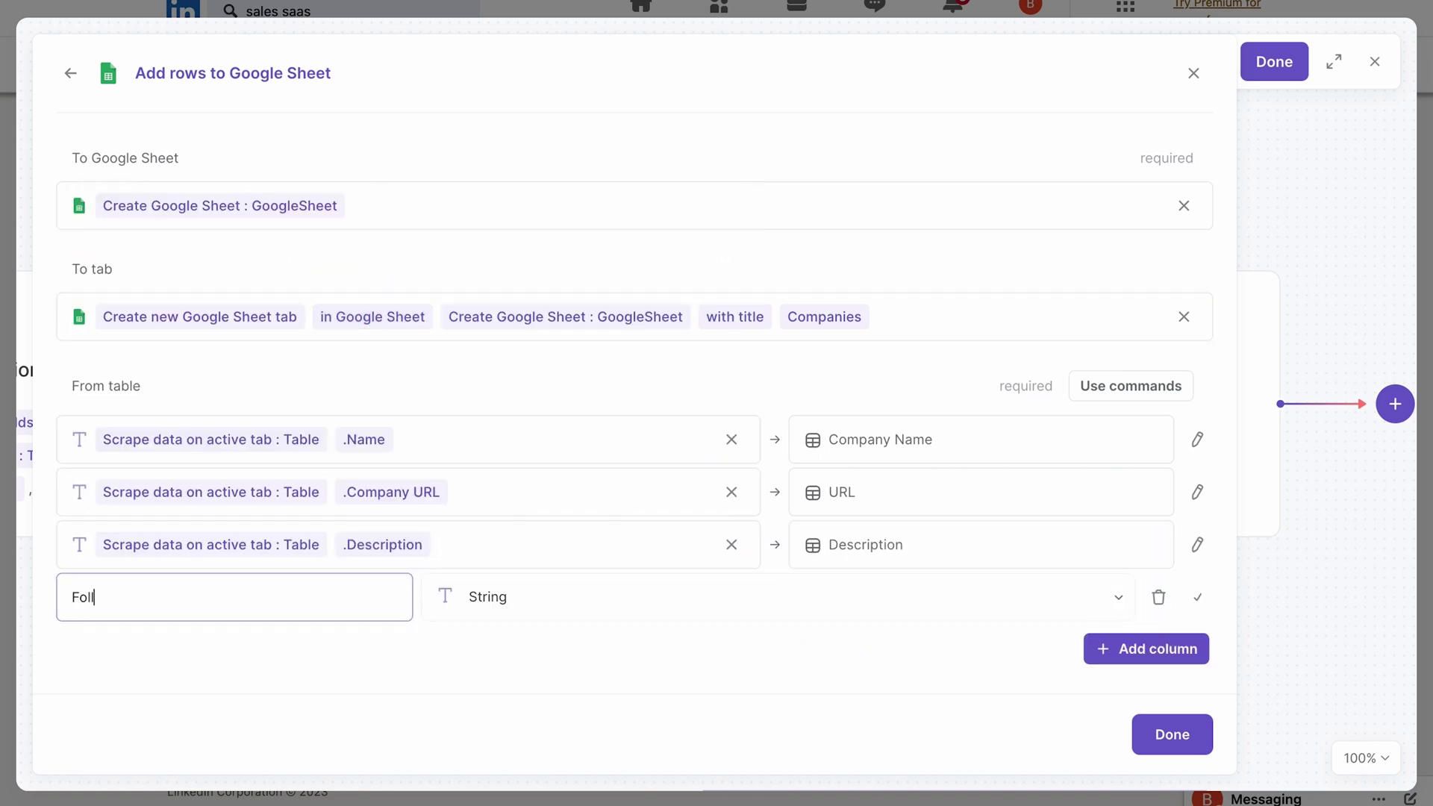
key(Return)
click(288, 606)
click(347, 381)
click(396, 408)
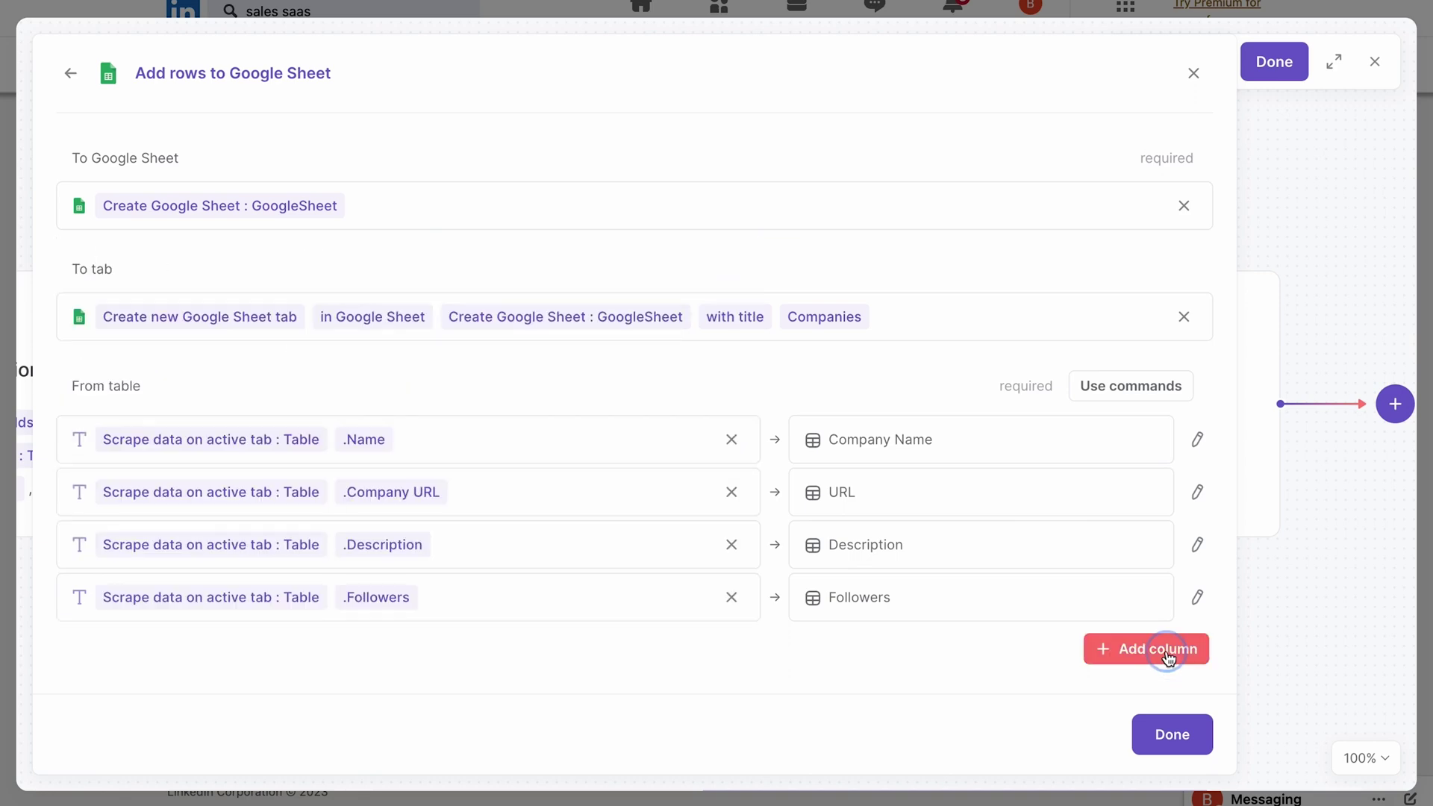
Step: Add Headcount from Jobs count and AI Classifier from the OpenAI fields, then finish the step
click(1145, 648)
text(Headcount)
key(Return)
click(336, 649)
scroll(336, 544, down, 3)
click(333, 544)
click(329, 495)
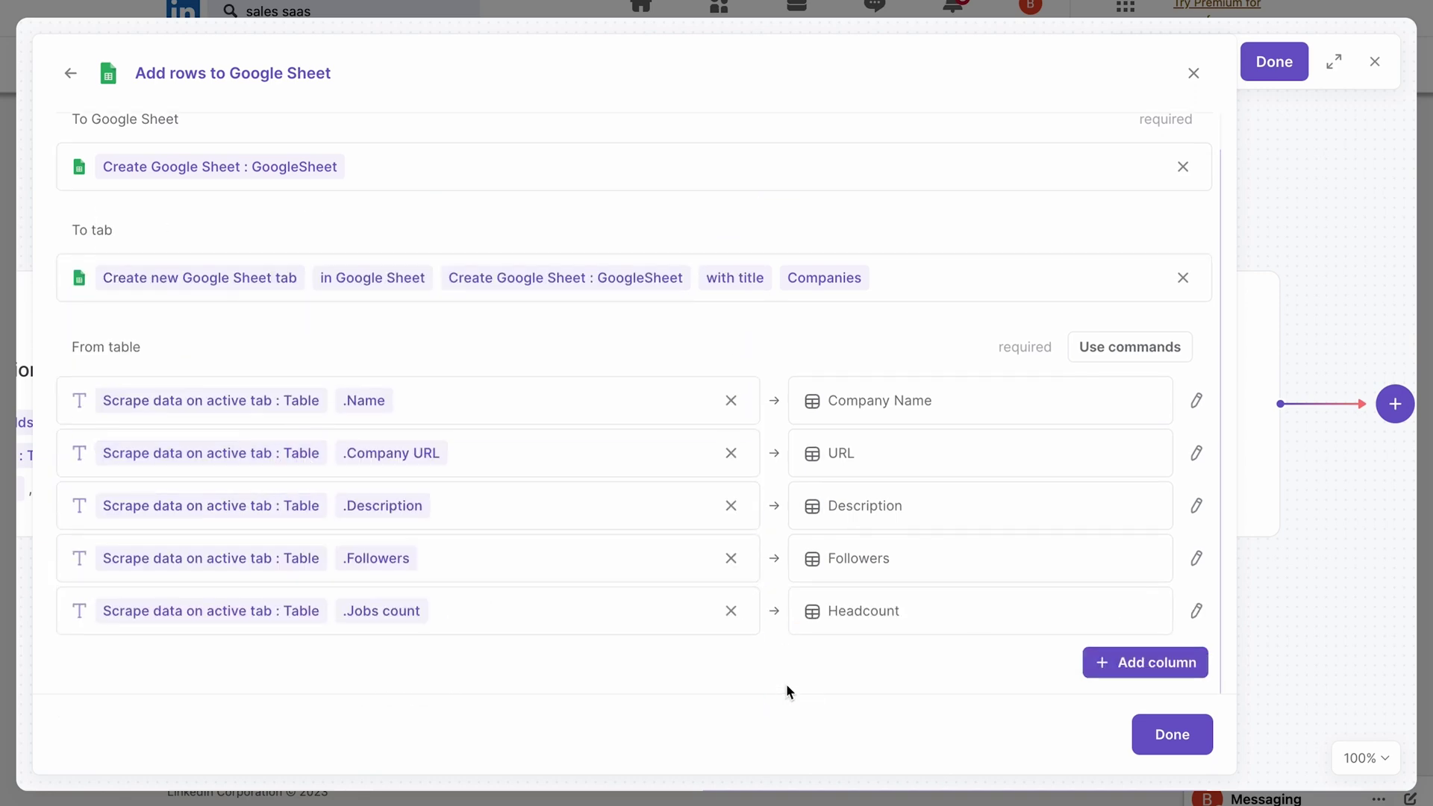
click(1119, 662)
scroll(843, 629, down, 1)
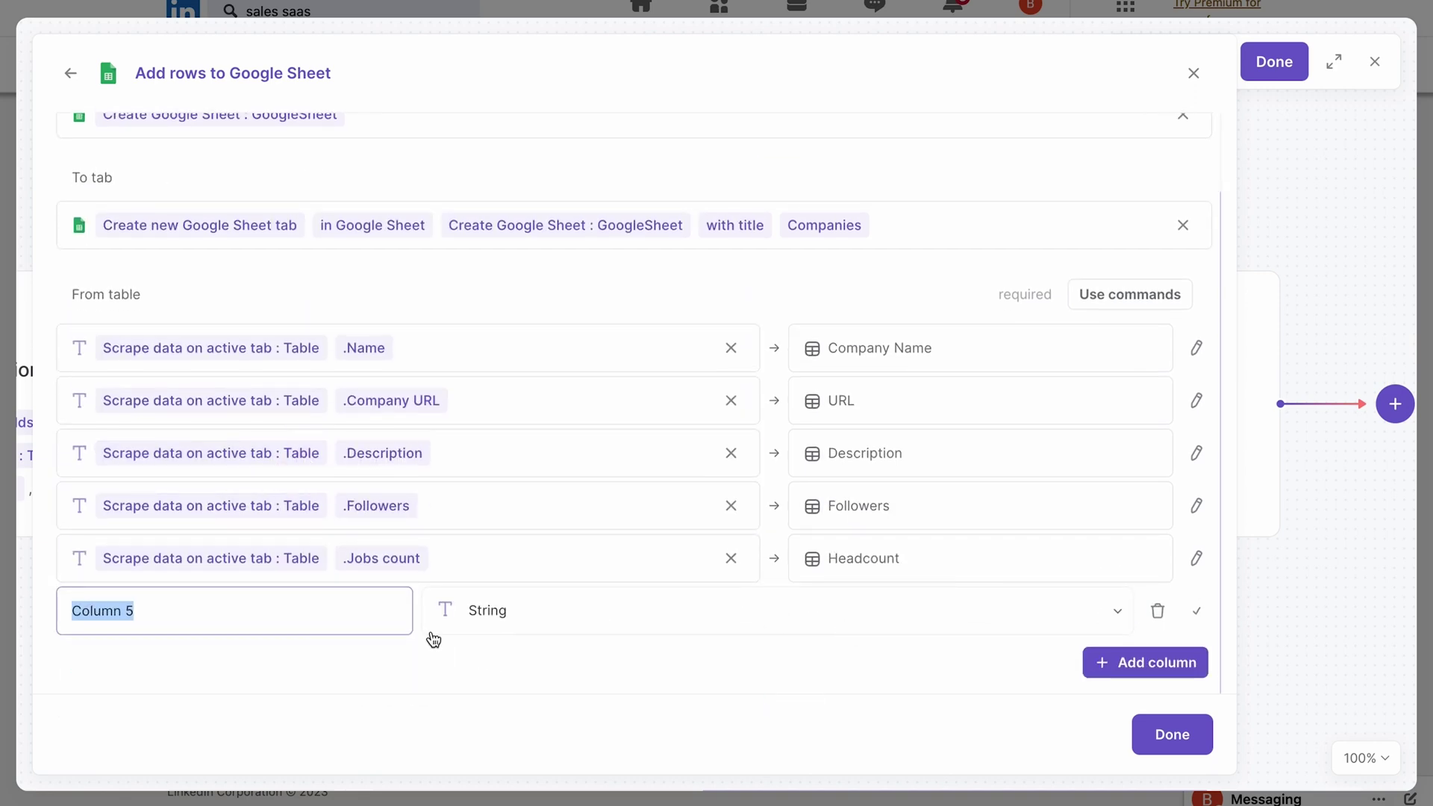
text(AI Classifier)
key(Return)
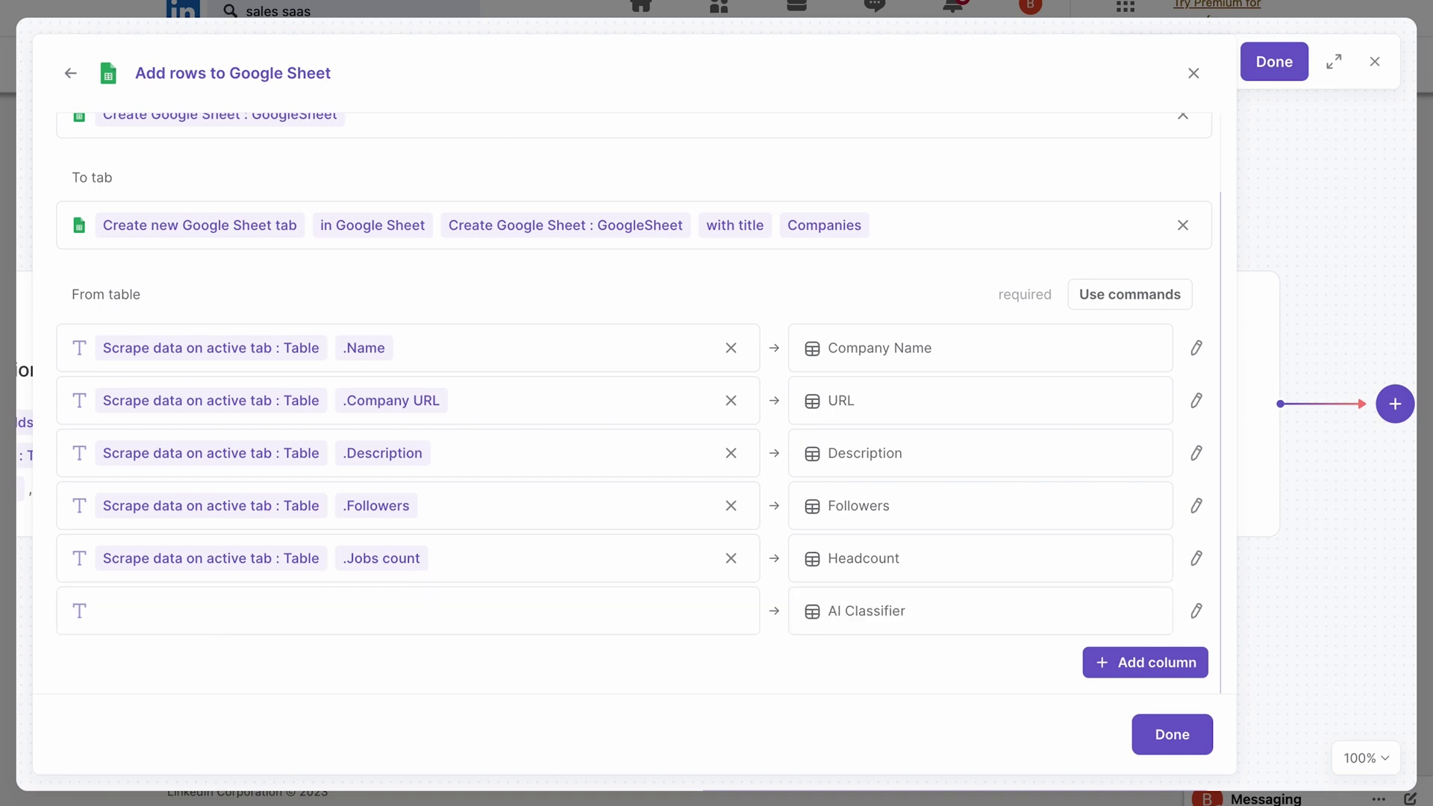
click(262, 589)
scroll(305, 447, down, 1)
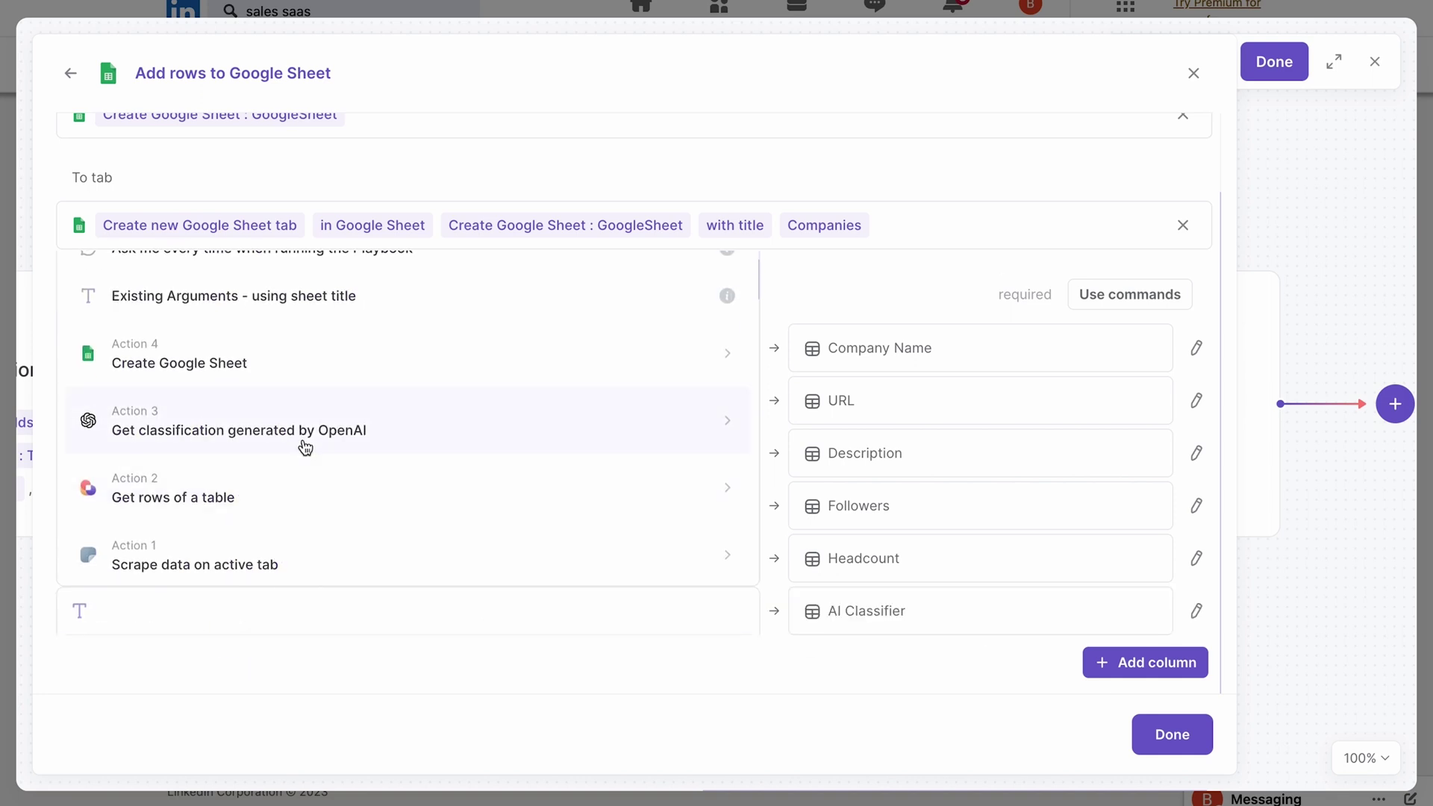
click(406, 420)
click(532, 458)
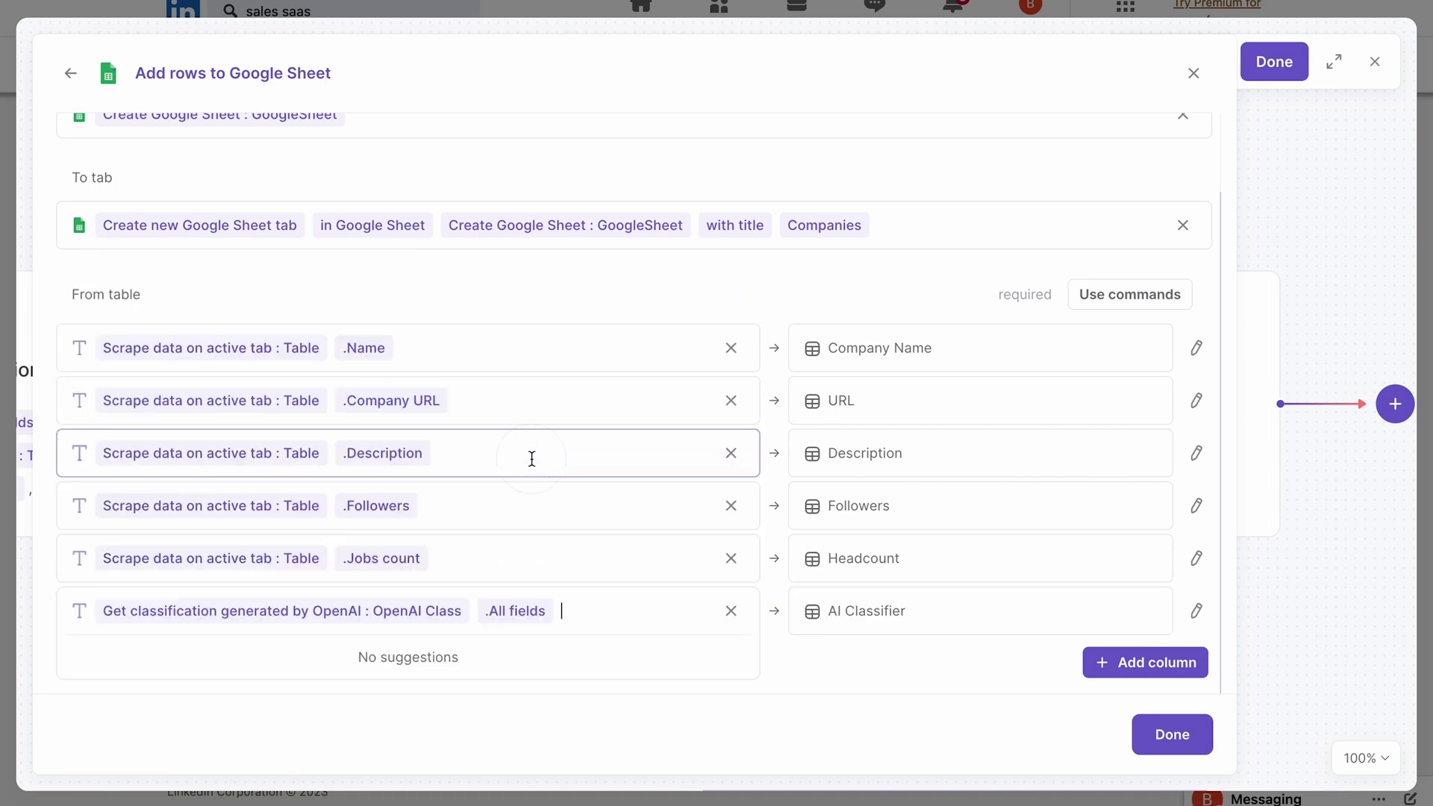
click(802, 653)
click(1183, 739)
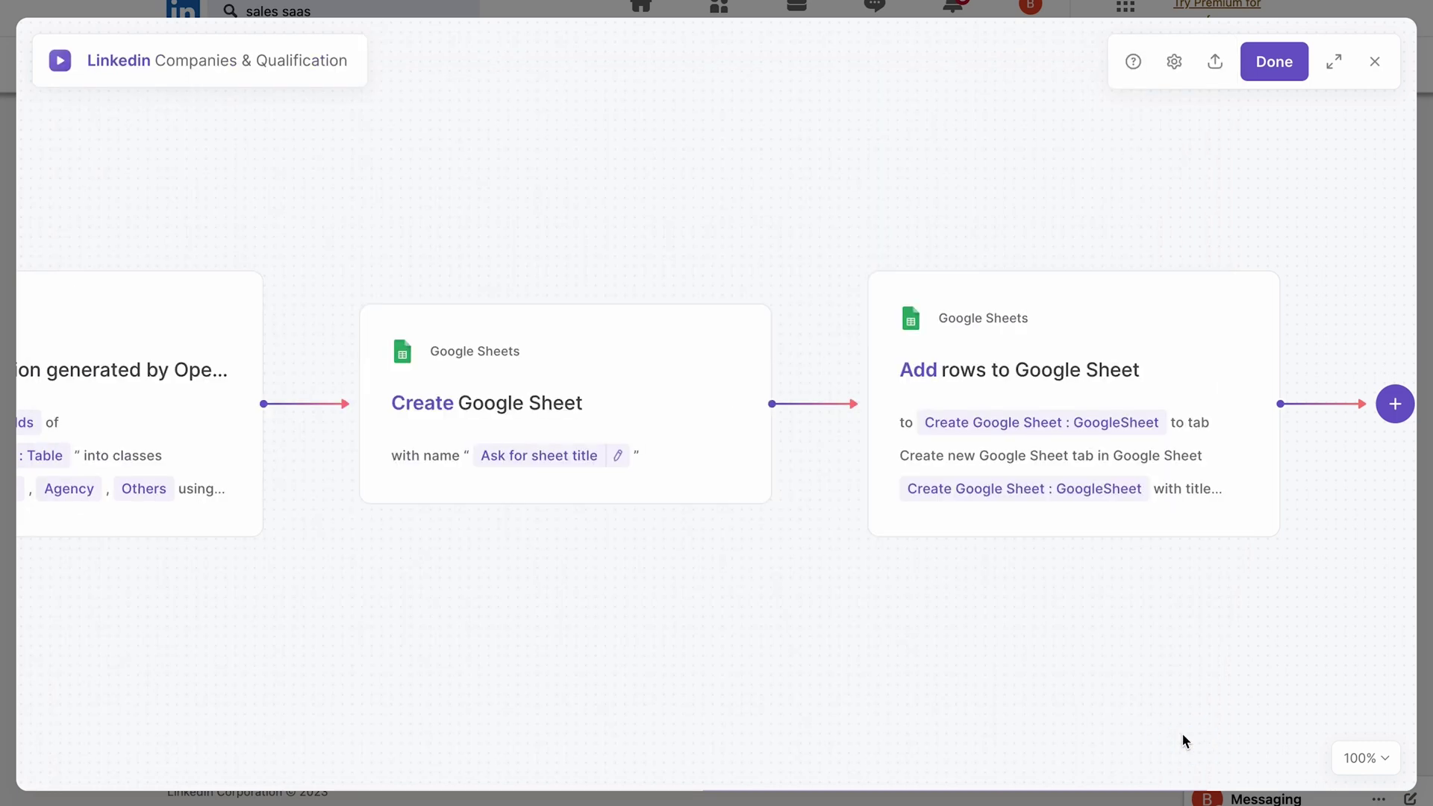
Step: Save and run the Linkedin Companies & Qualification playbook with 20 companies and sheet title 'Sales SaaS companies'
click(1274, 62)
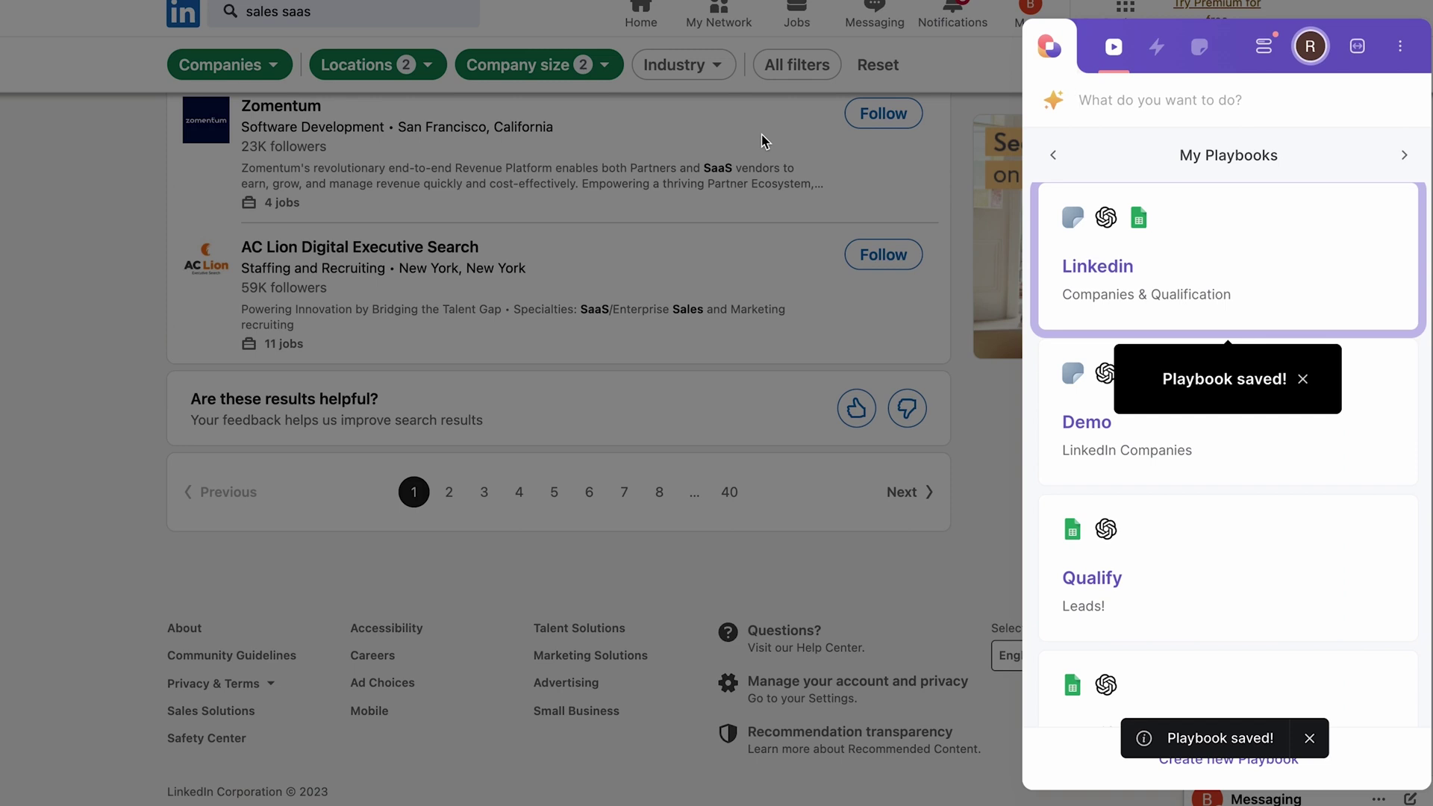
click(1274, 285)
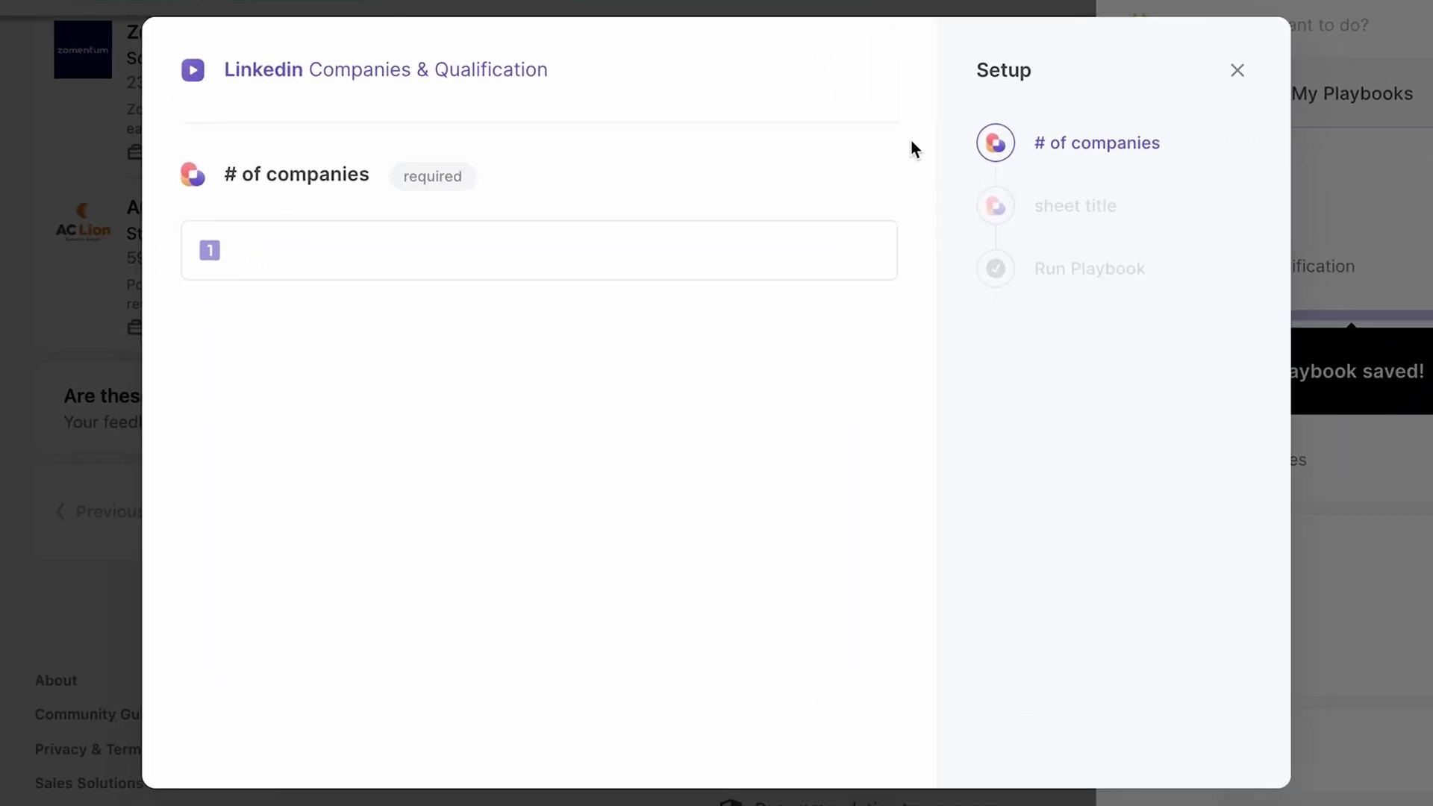
click(376, 249)
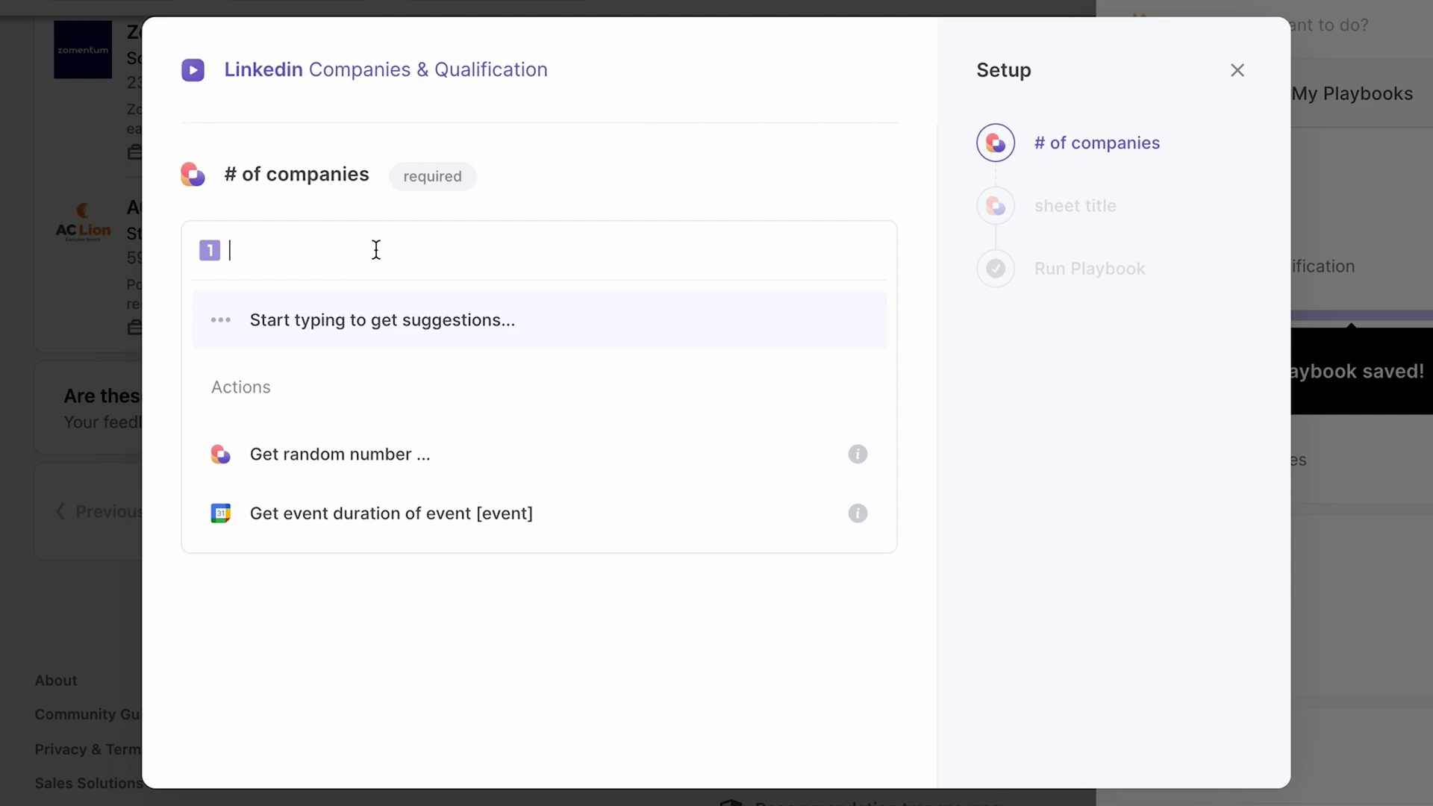
text(20)
click(396, 330)
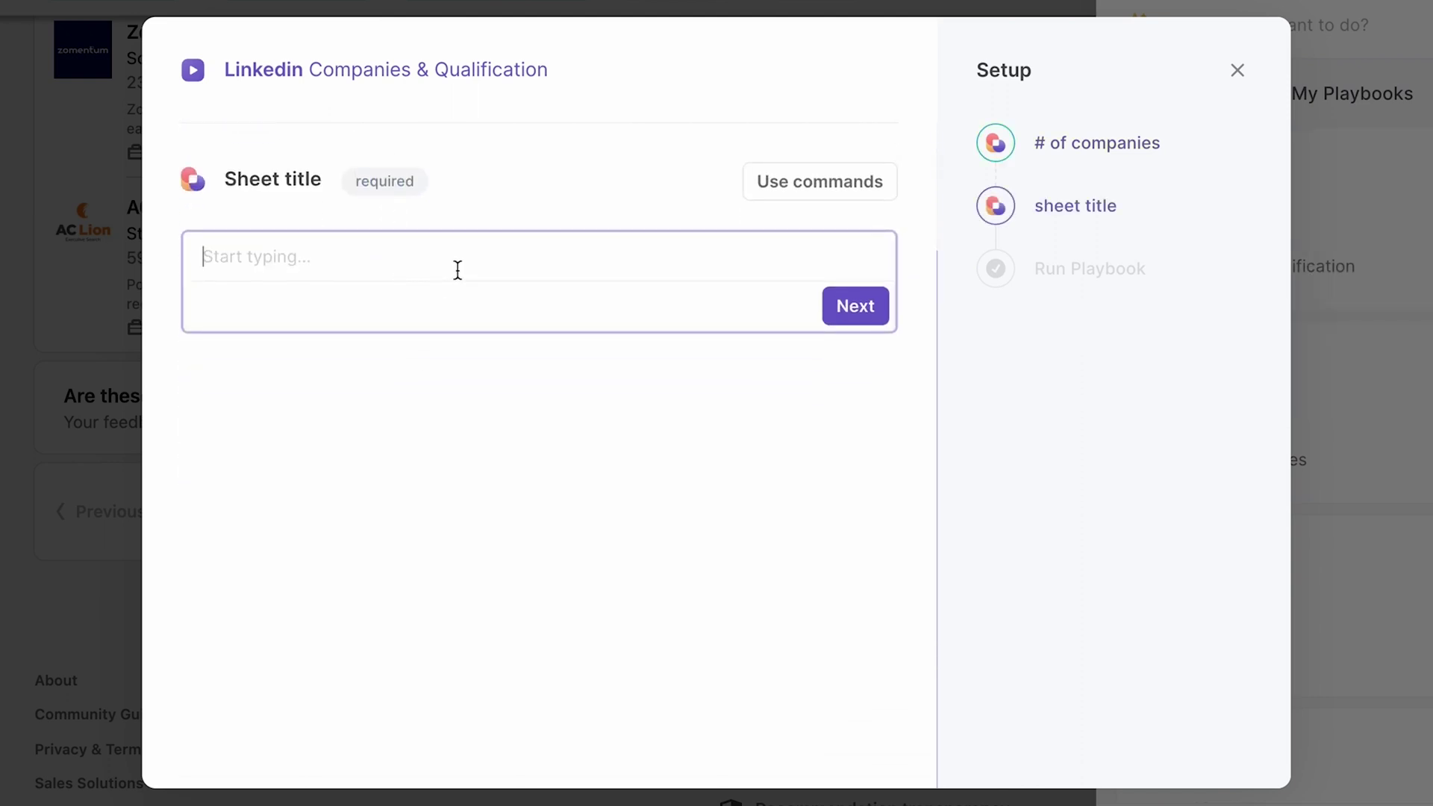
text(Sales Saa)
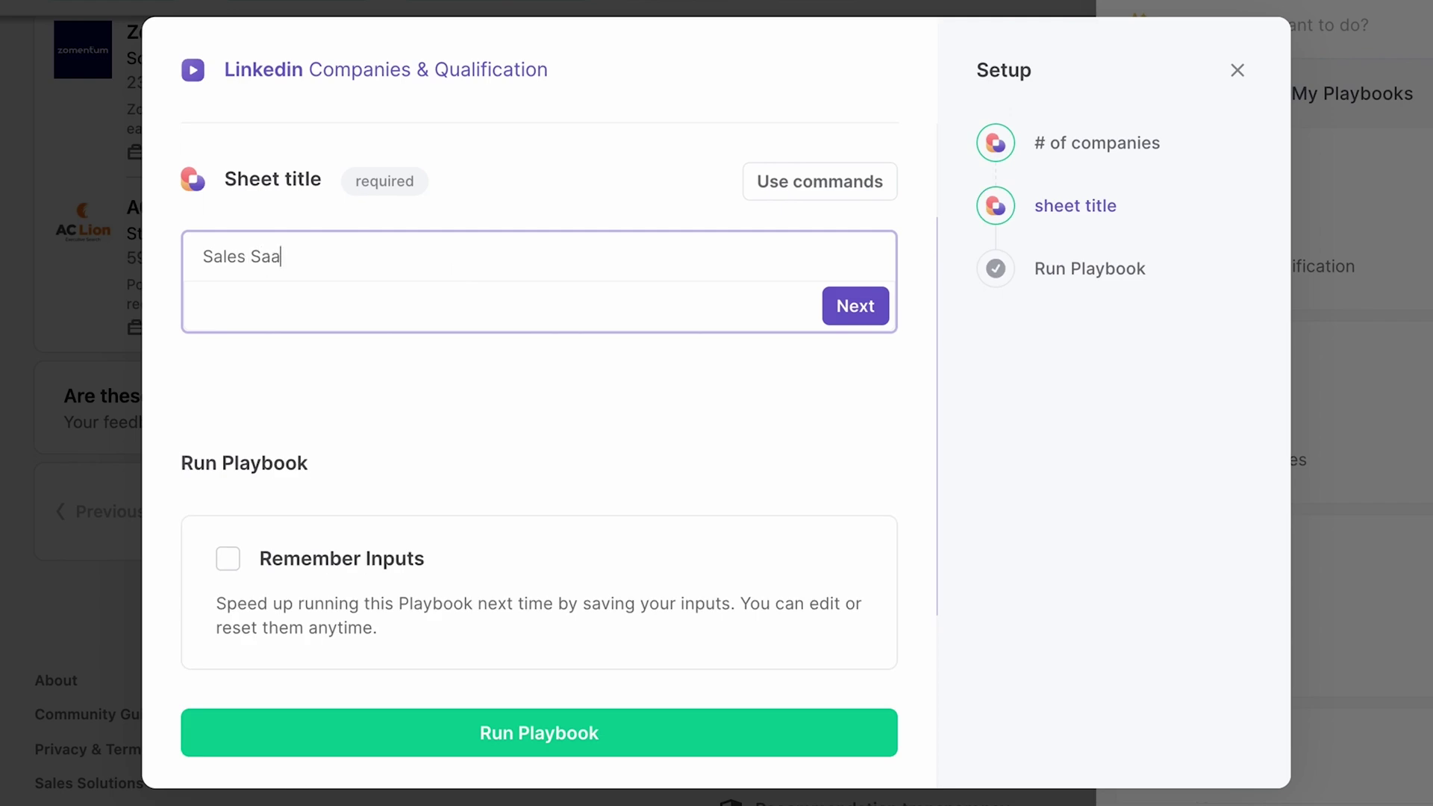
text(S companies)
key(shift+Return)
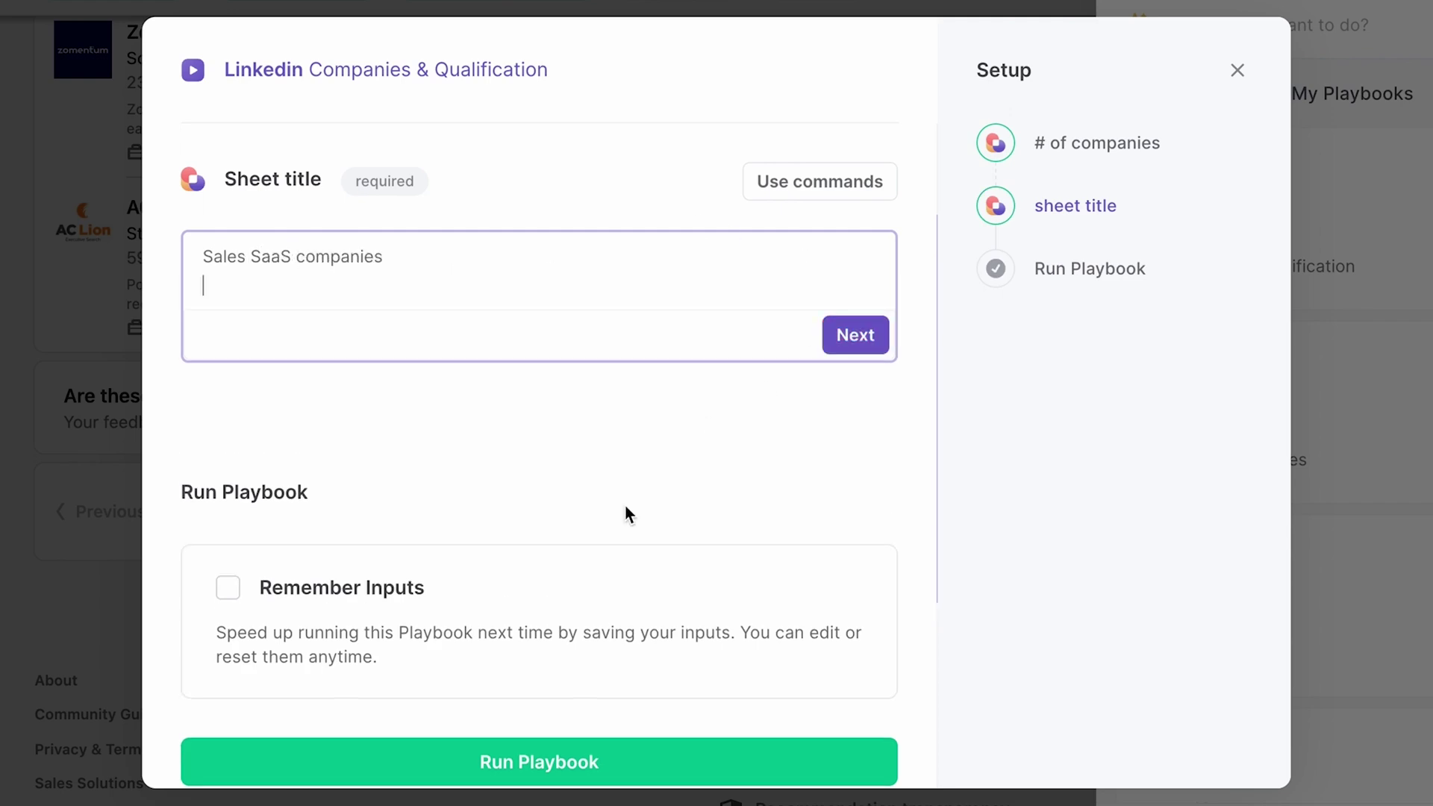
click(497, 744)
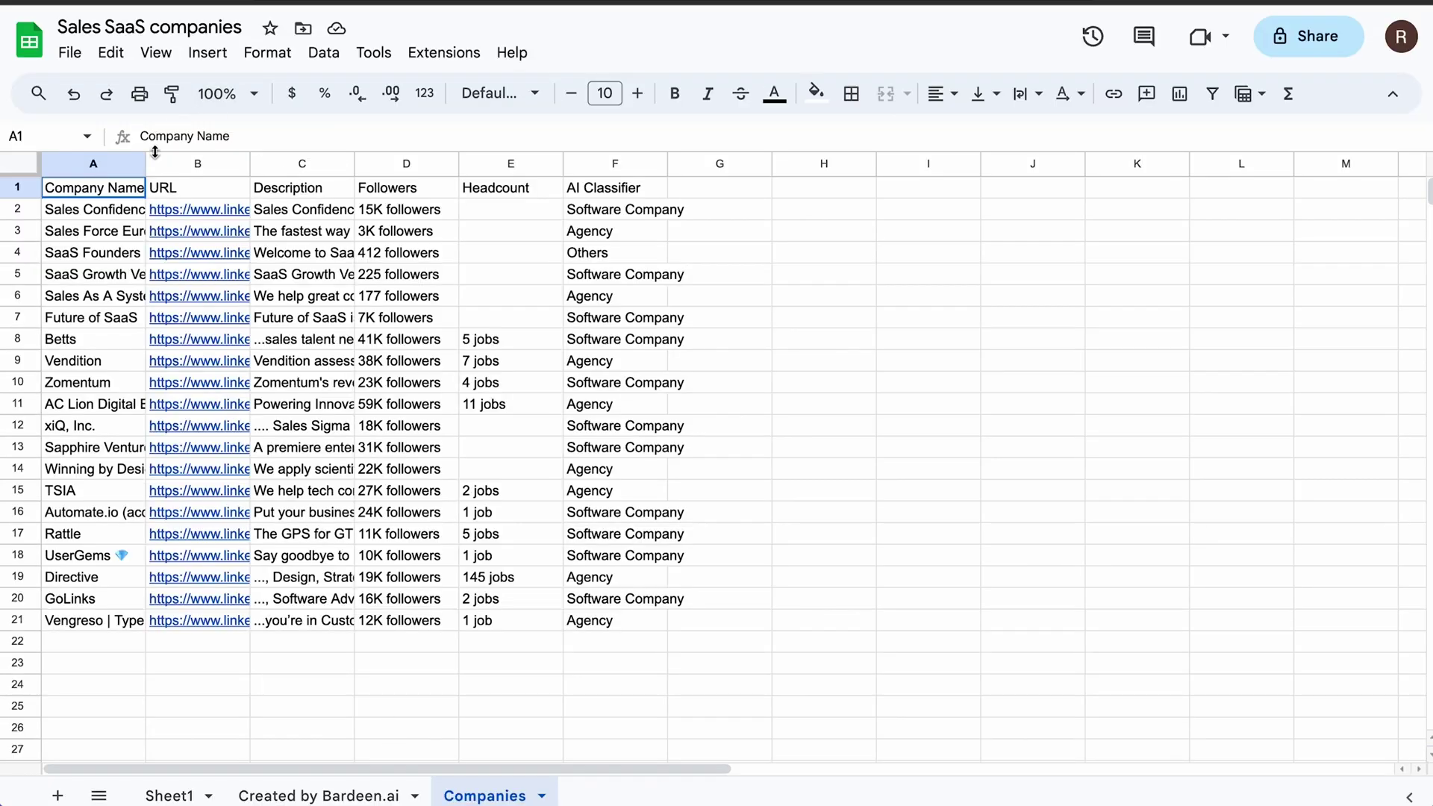
Step: Widen columns A and C and wrap the Description text in column C
drag(144, 164, 197, 165)
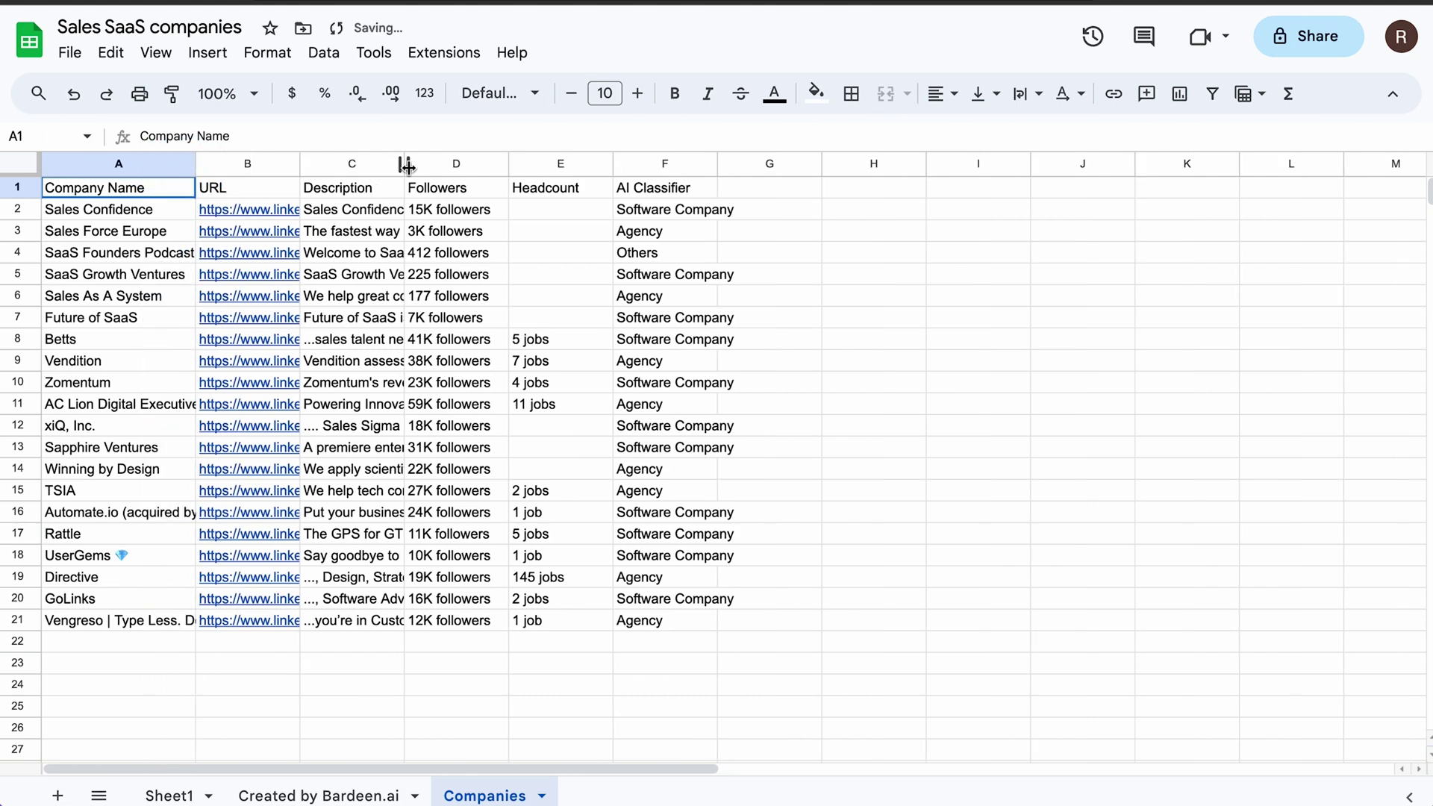
drag(403, 164, 526, 164)
click(442, 170)
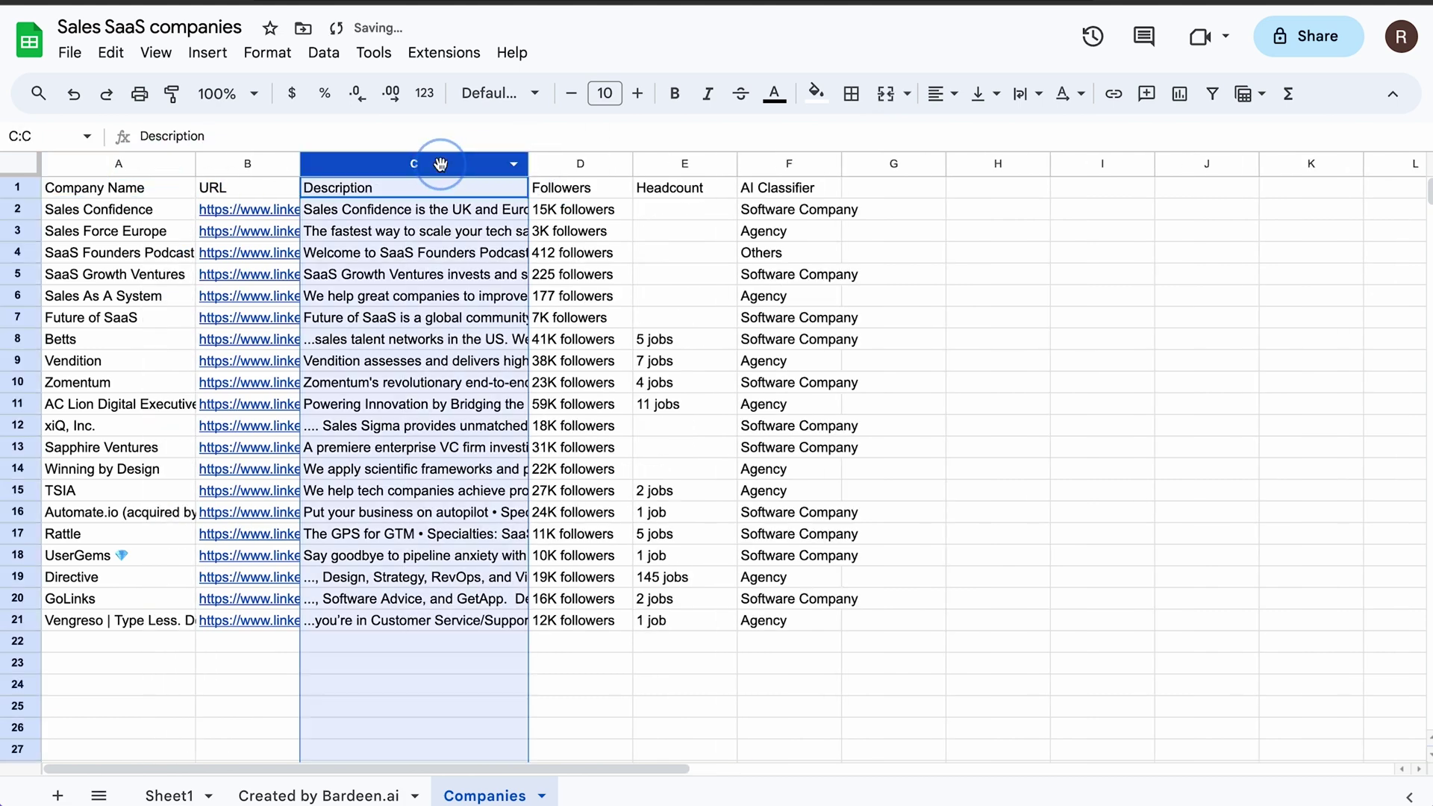
click(1027, 101)
click(1055, 135)
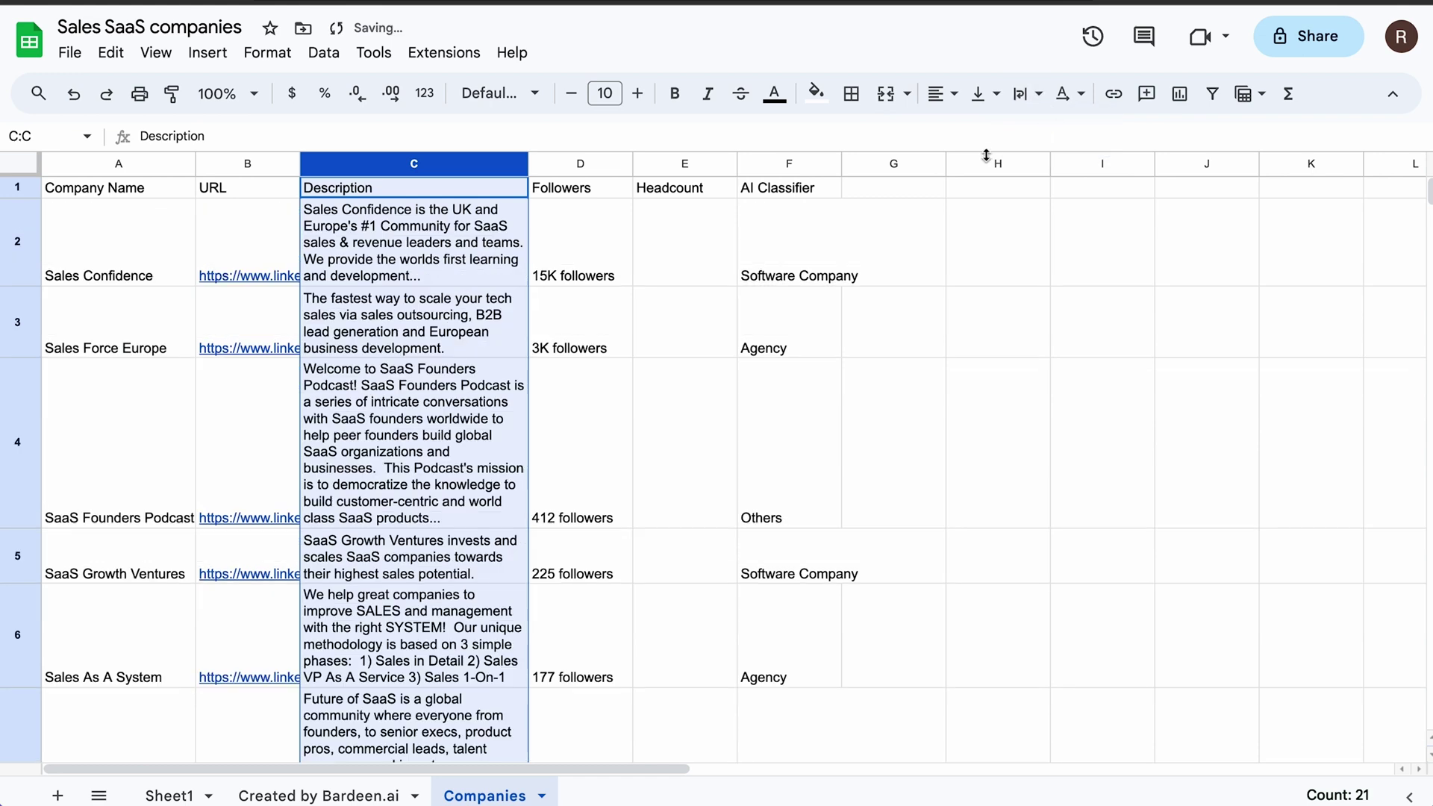
click(917, 313)
drag(529, 163, 588, 163)
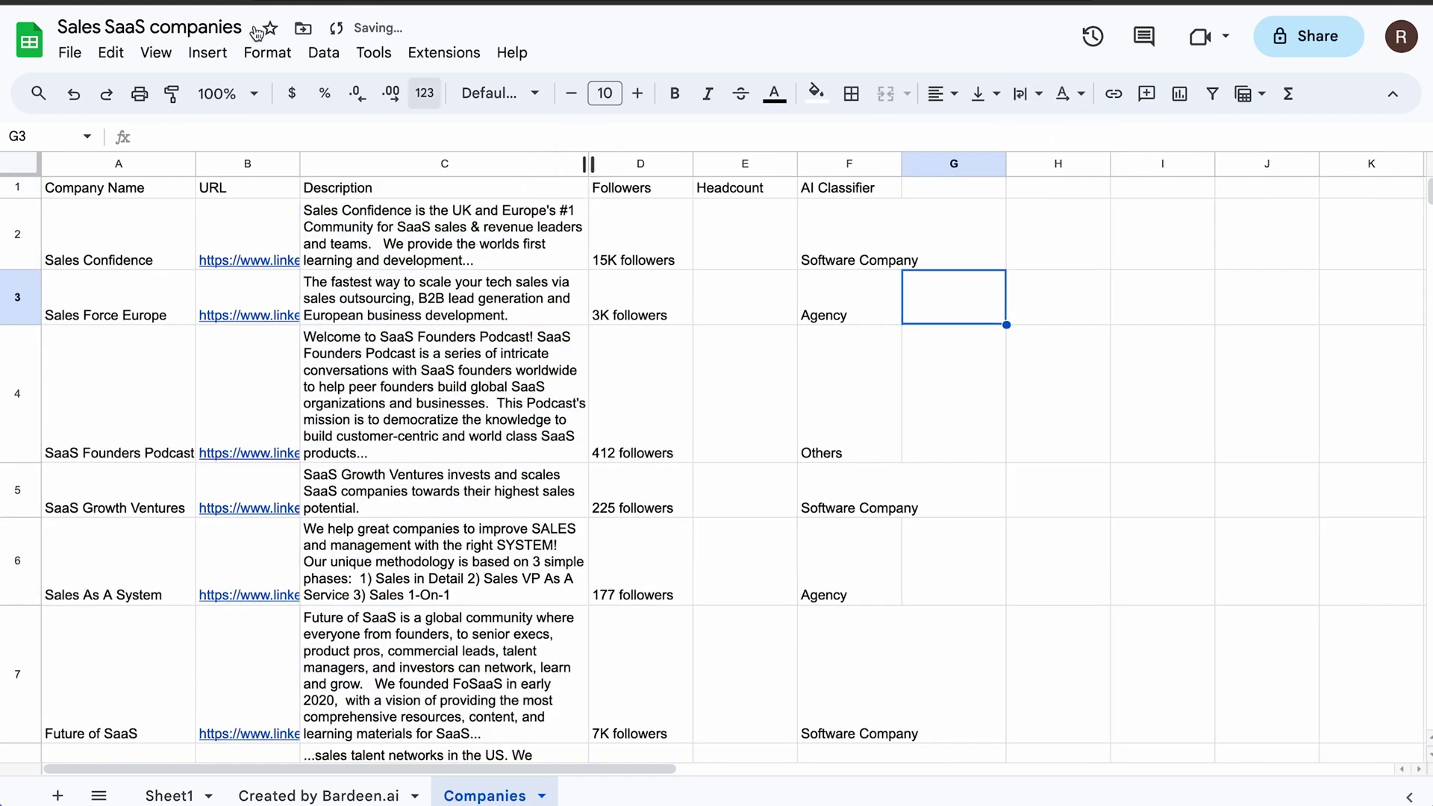
Step: Freeze the first row so the header stays visible
click(205, 52)
click(156, 52)
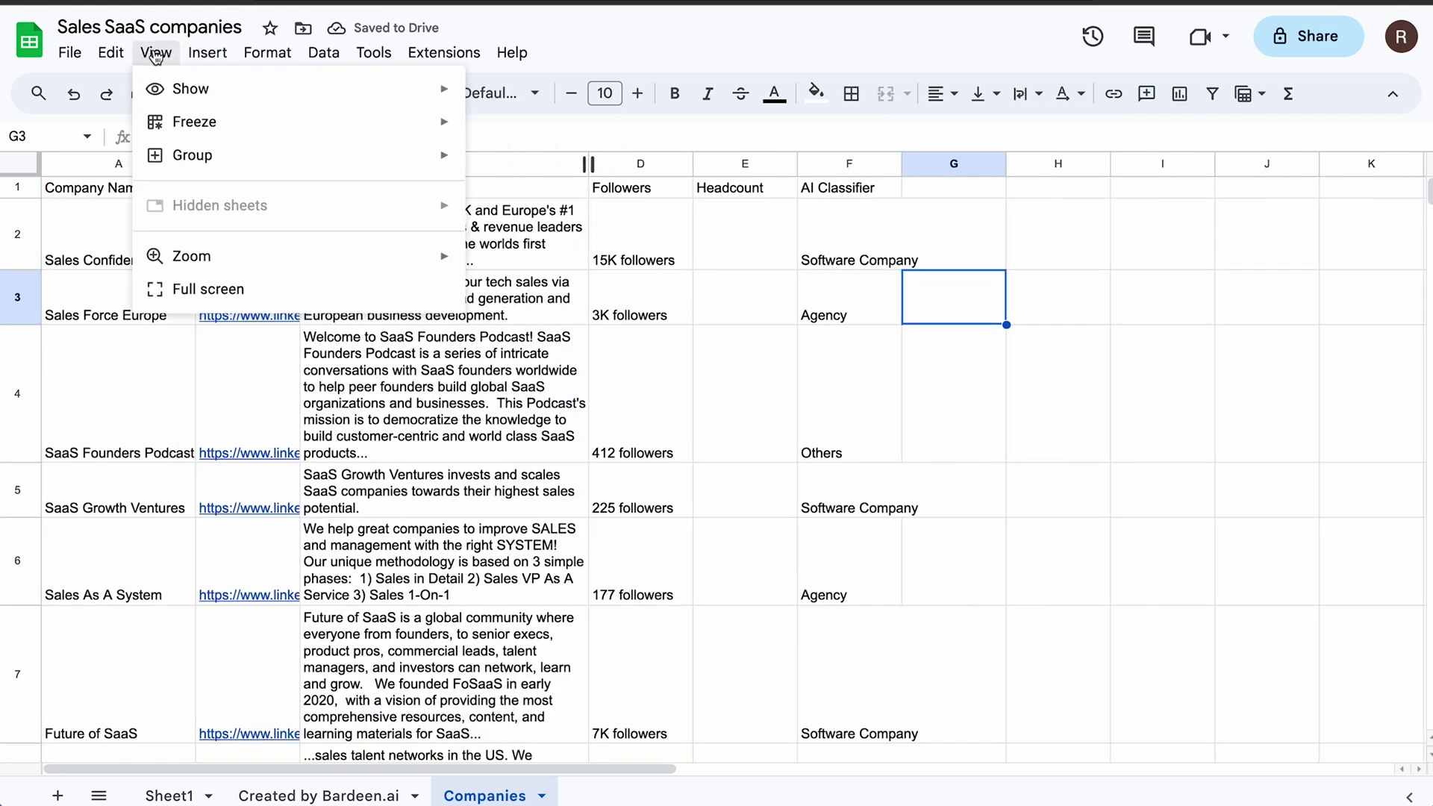
mouse_move(224, 122)
click(607, 159)
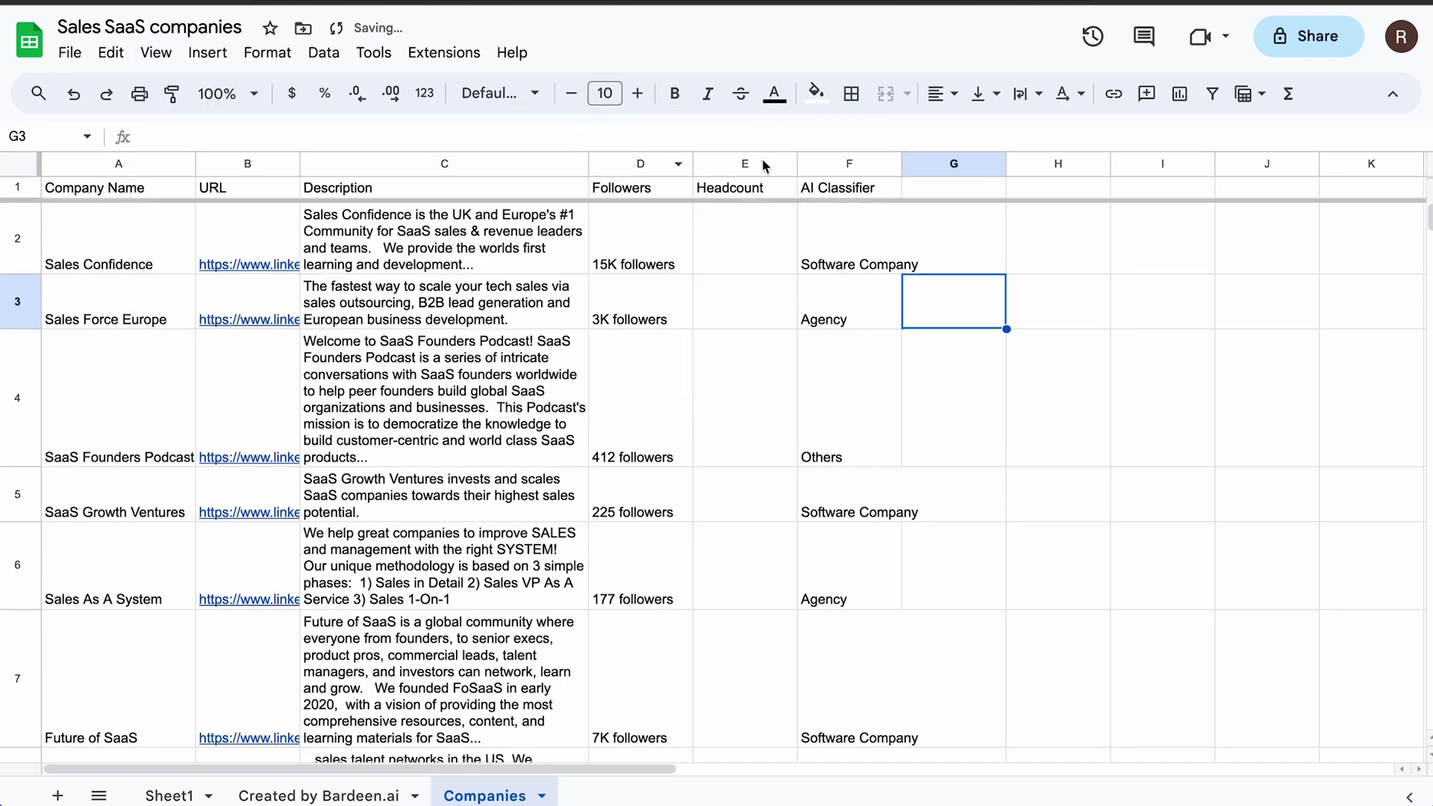
Step: Filter the AI Classifier column to show only Agency rows and widen the Description column
right_click(861, 170)
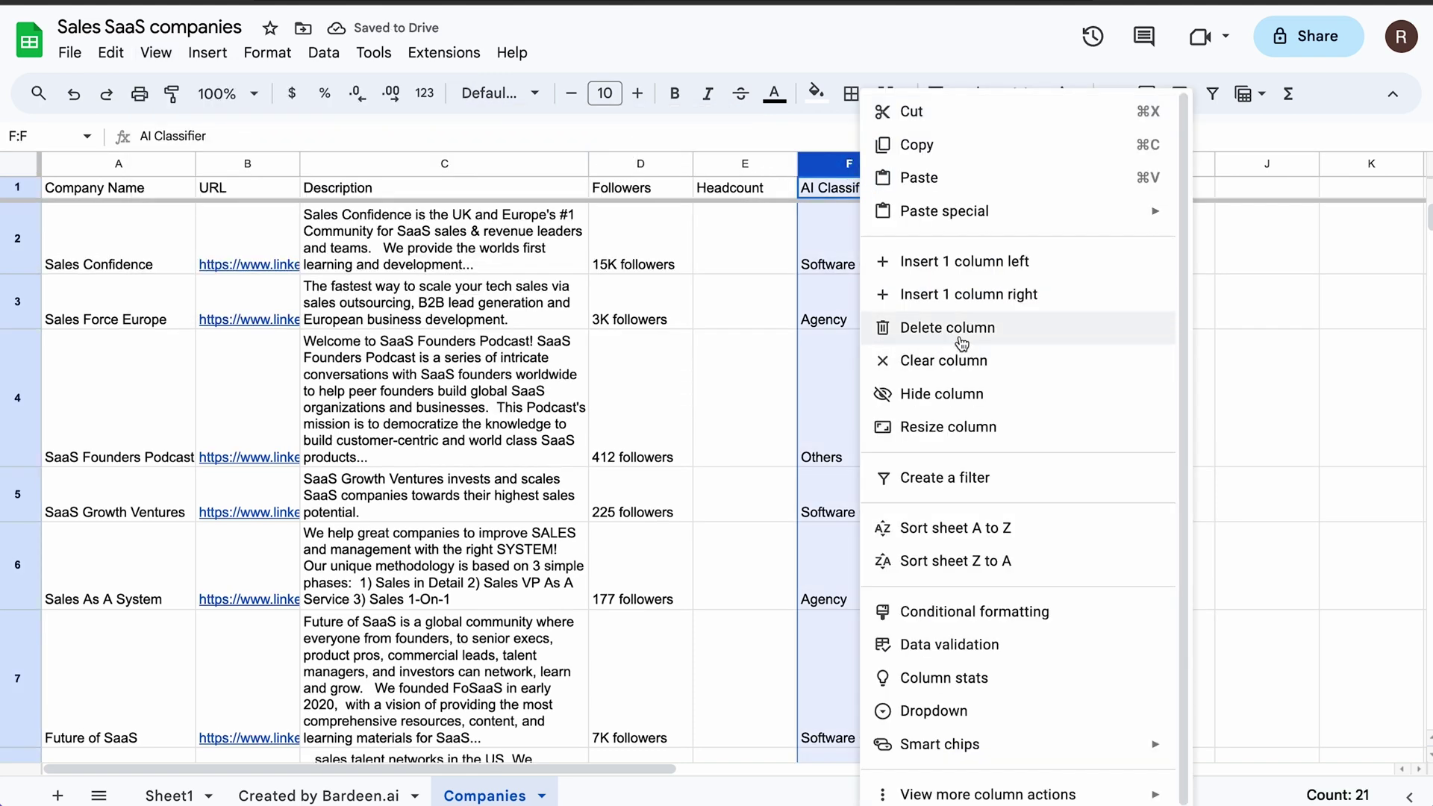
click(1015, 479)
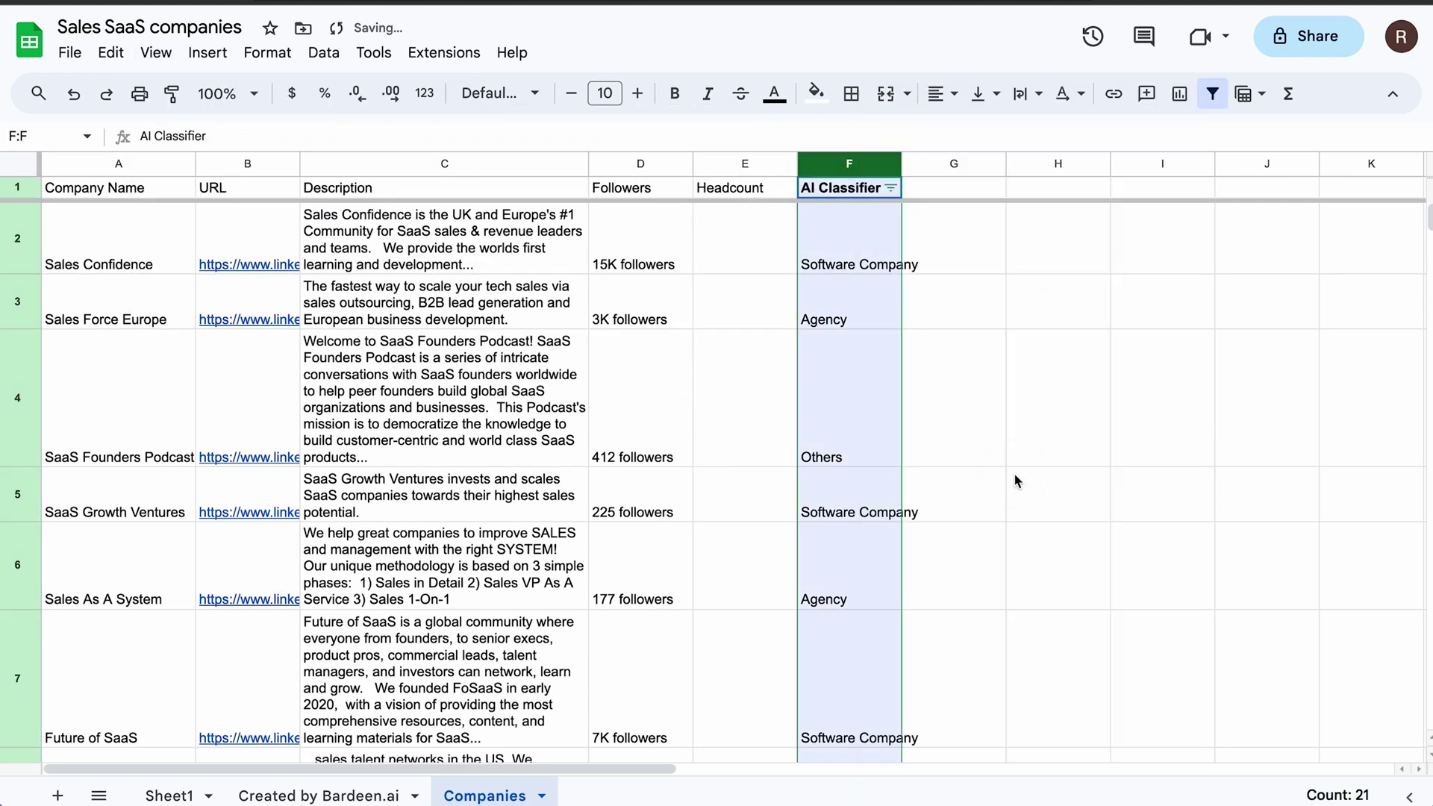
click(890, 188)
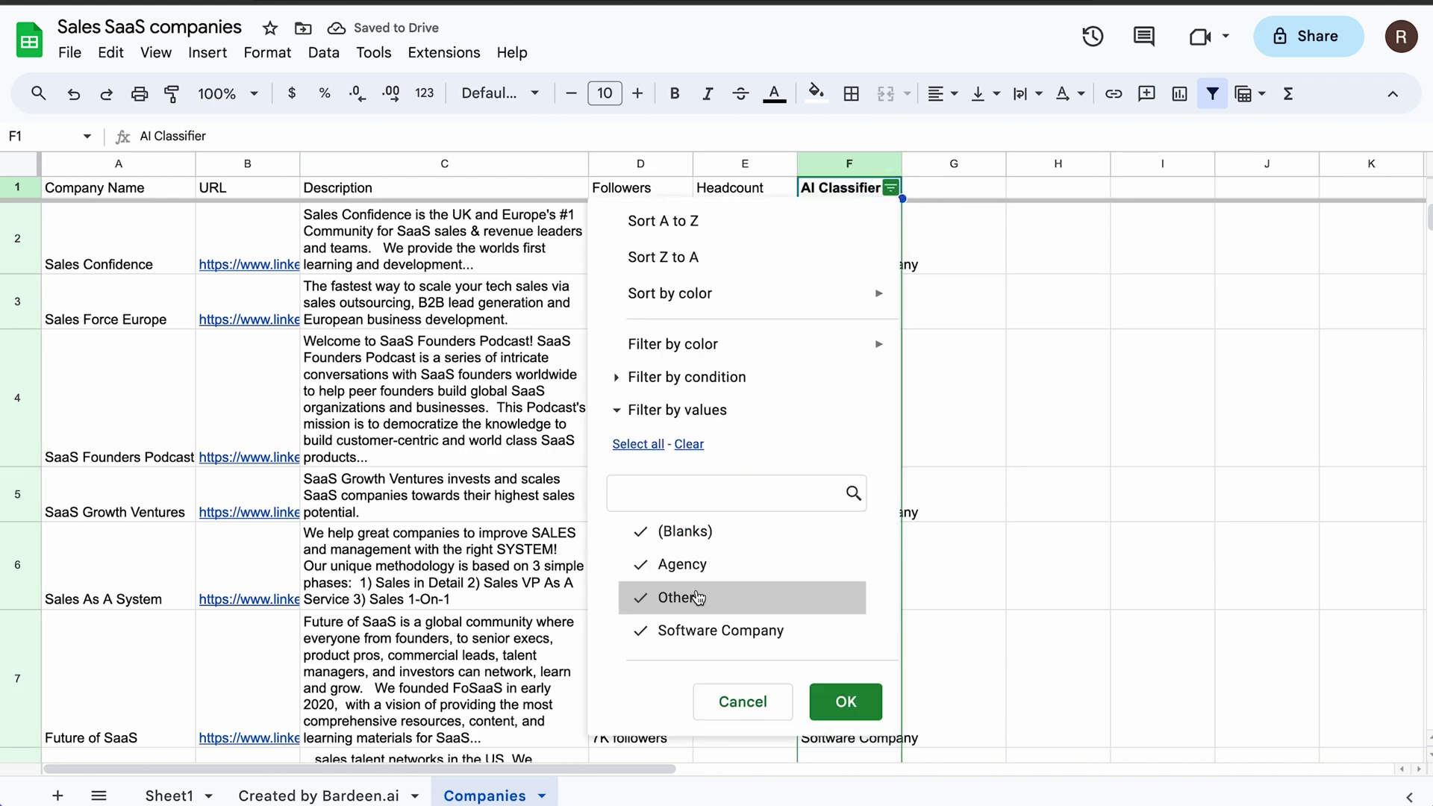
click(697, 564)
click(708, 598)
click(719, 631)
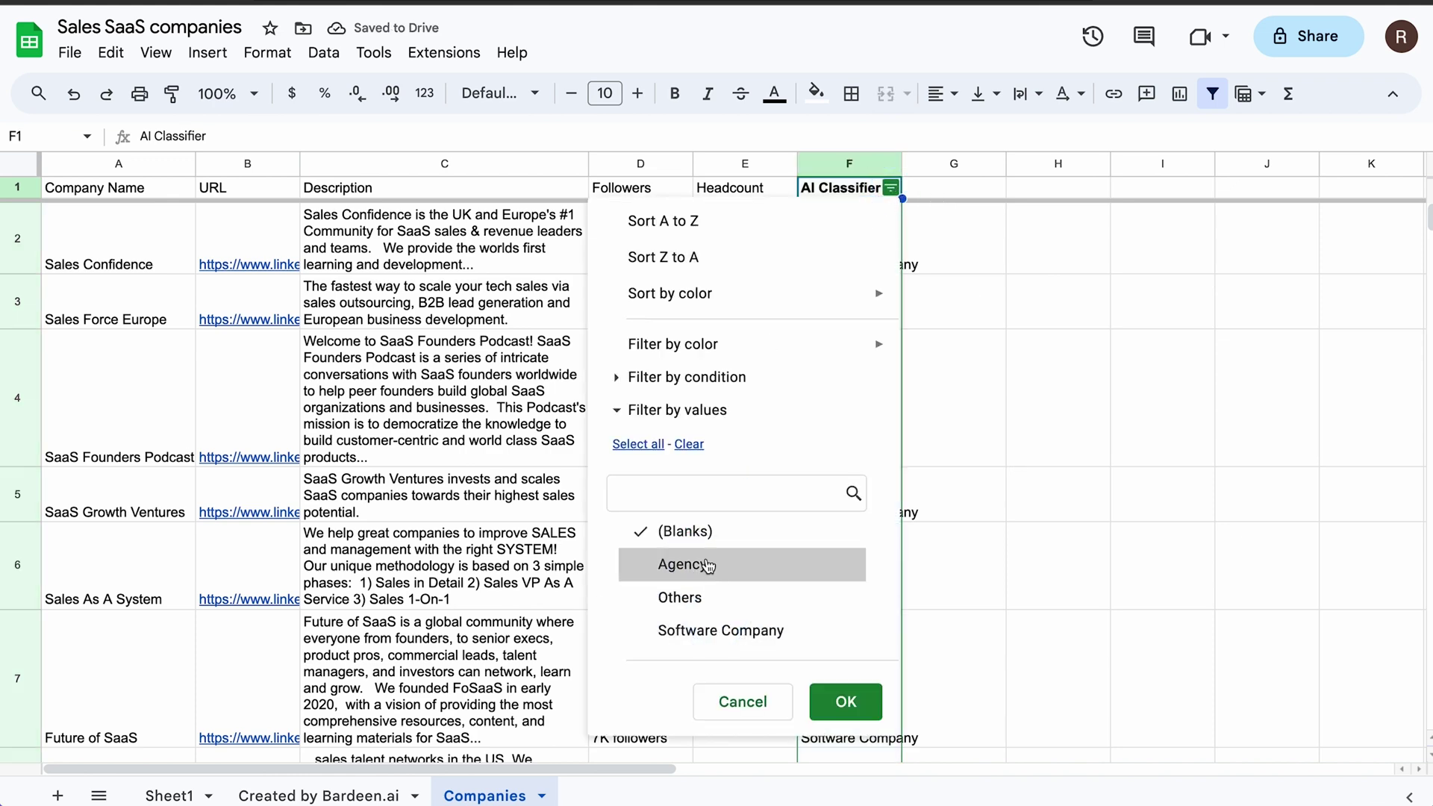
click(701, 564)
click(685, 531)
click(843, 698)
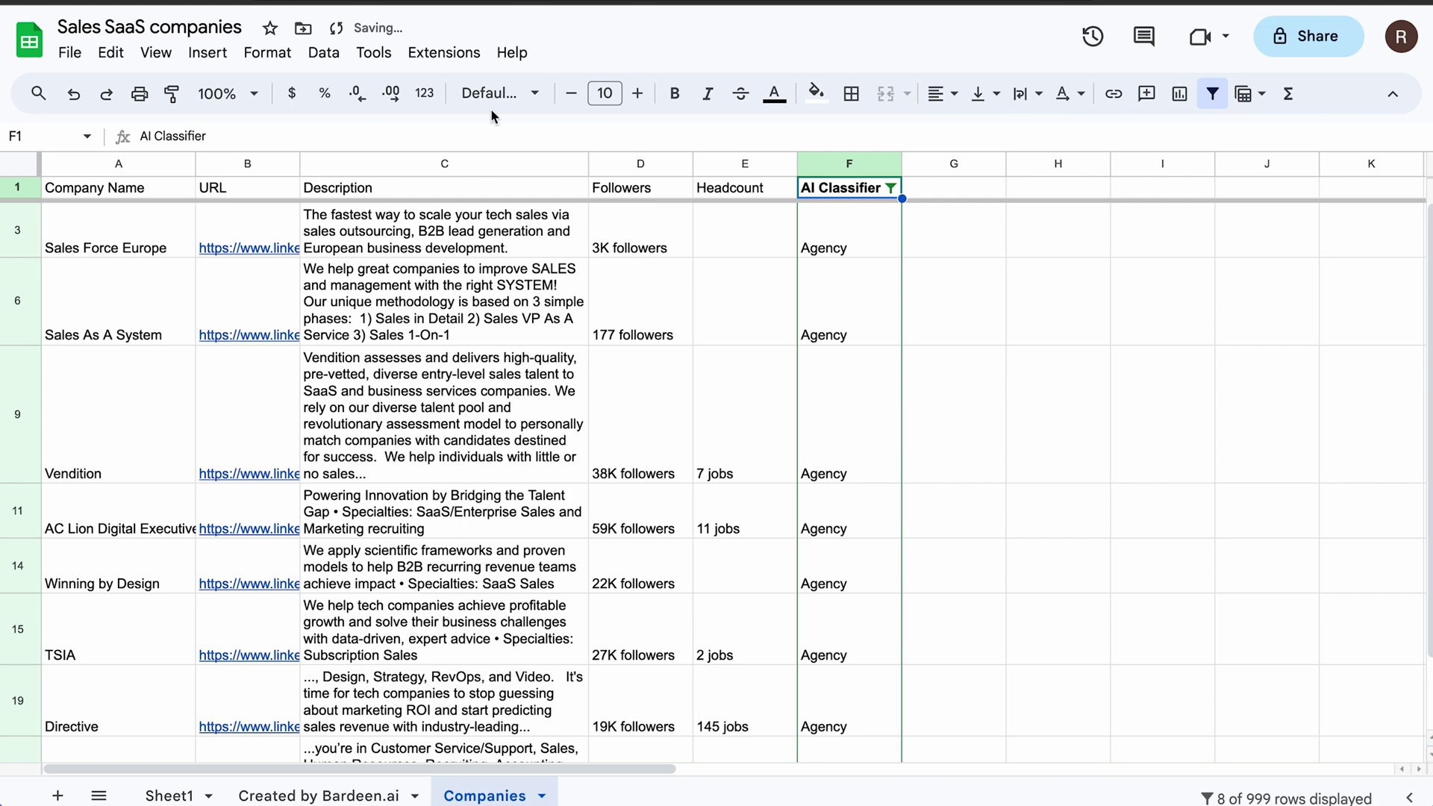
drag(588, 163, 730, 163)
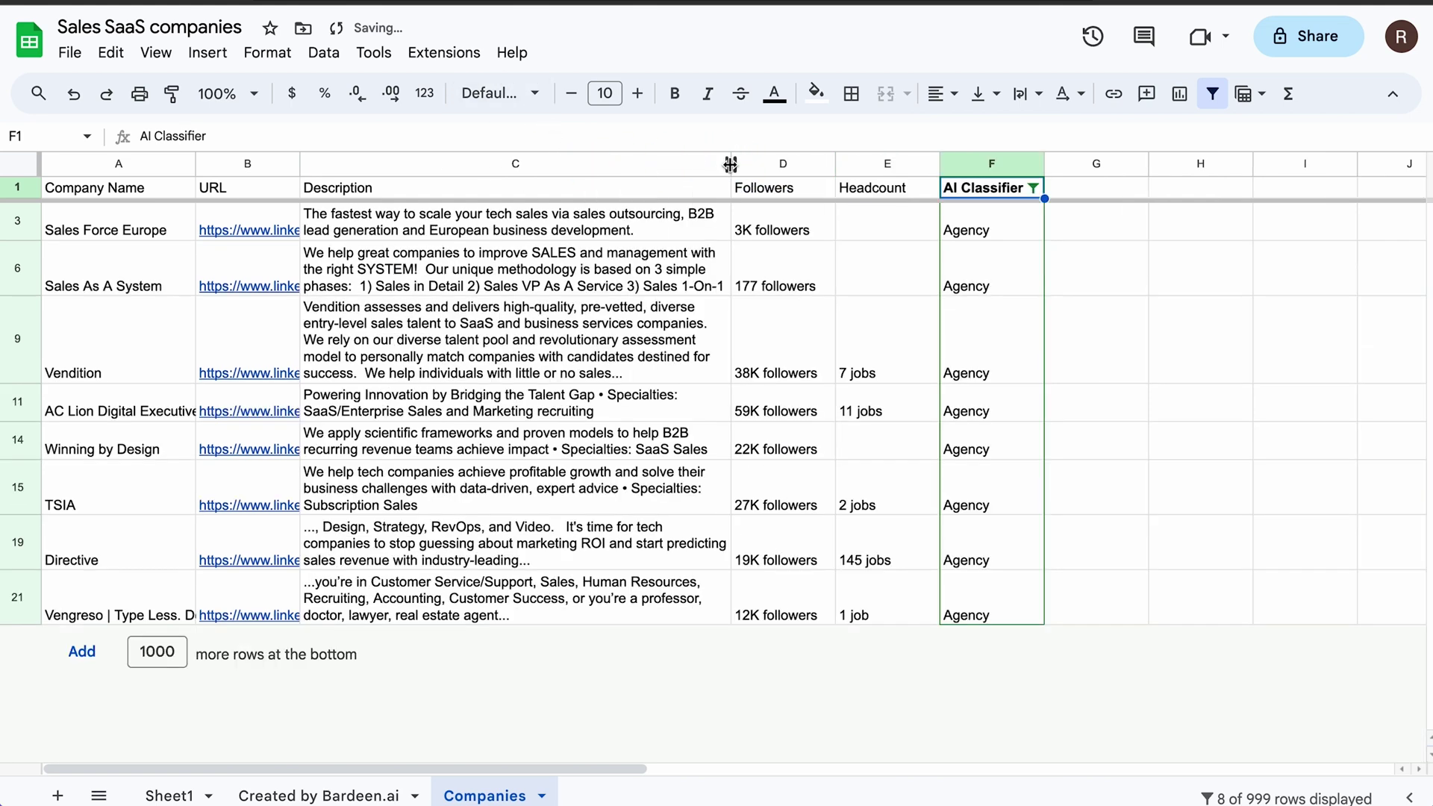
click(521, 213)
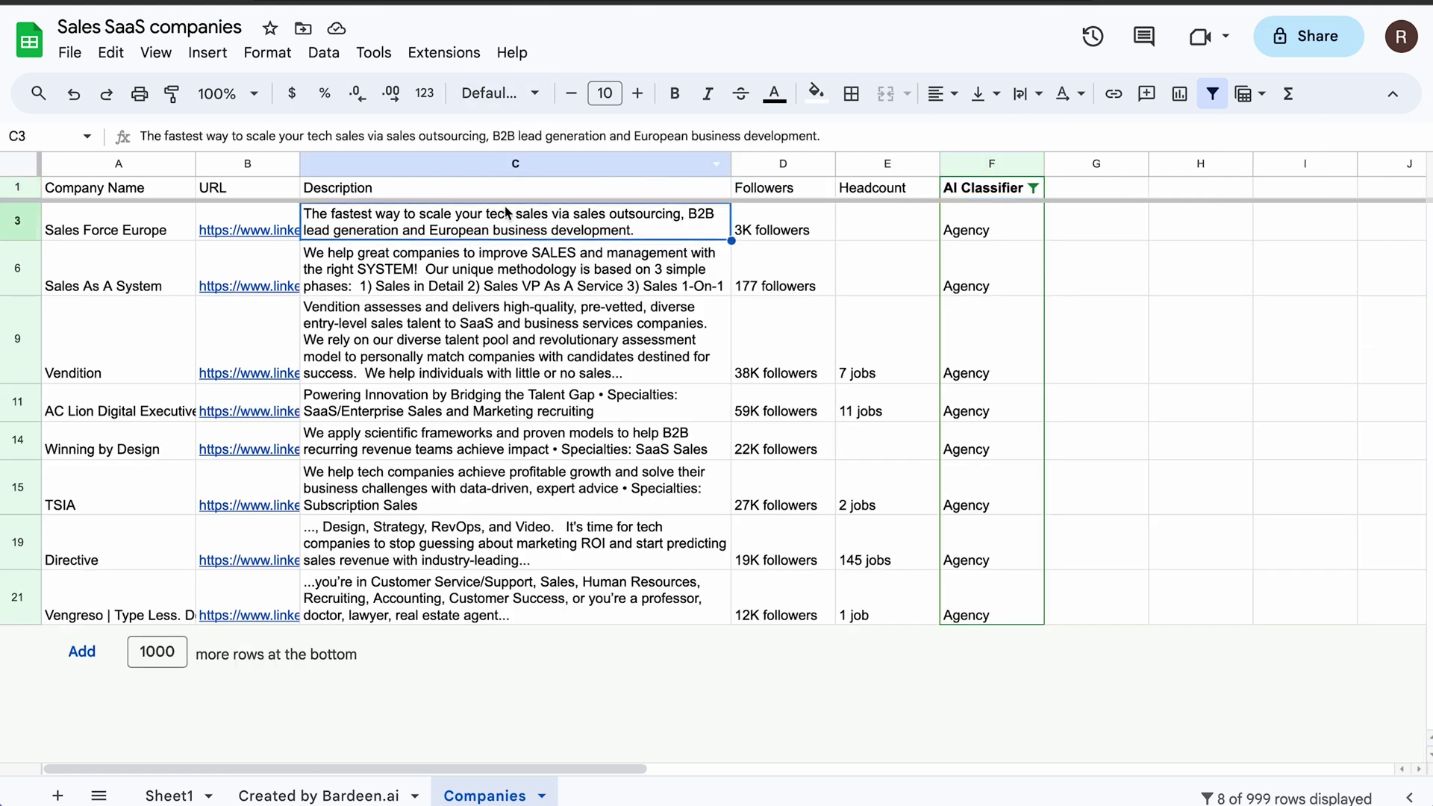